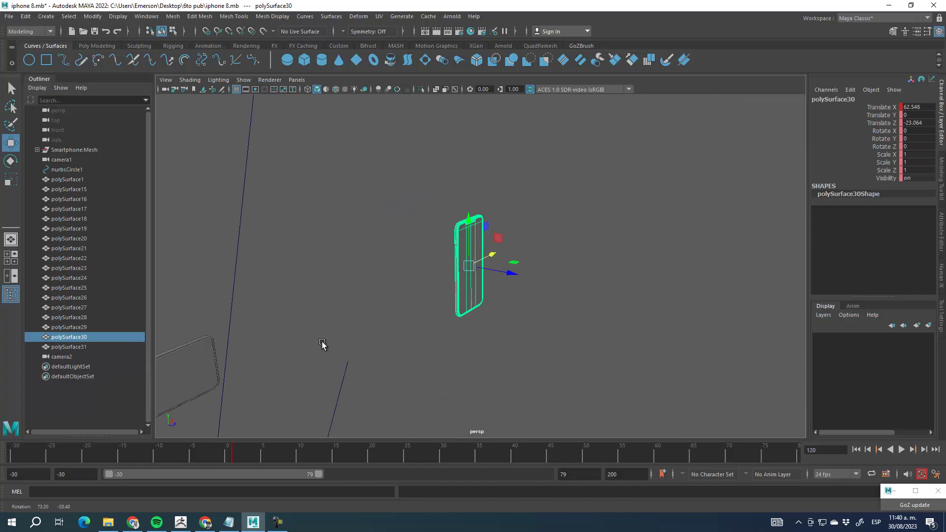
Move the phone polySurface30 up and away from the other phones, to about X 64 and Y 101.
right_click_drag(468, 325, 412, 339, "alt")
middle_click_drag(412, 340, 437, 356, "alt")
left_click_drag(465, 294, 470, 93)
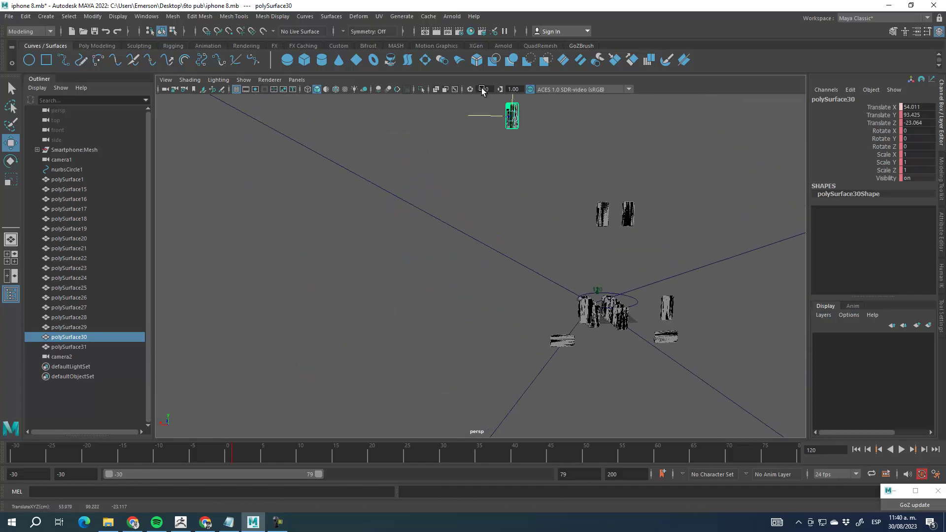
middle_click_drag(483, 212, 487, 378, "alt")
middle_click_drag(525, 325, 458, 325, "alt")
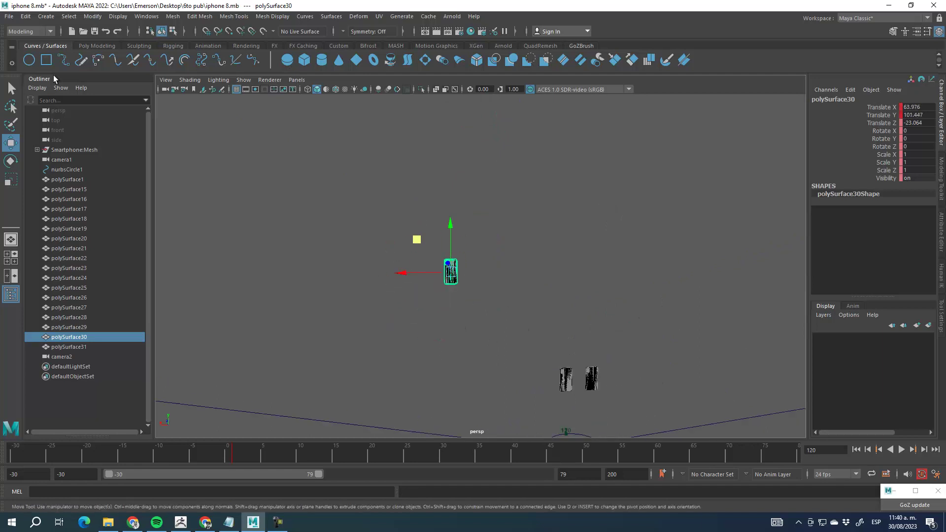
Create a new camera and move it beside the raised phone, to about X 51, Y 102, Z -22.
left_click(45, 16)
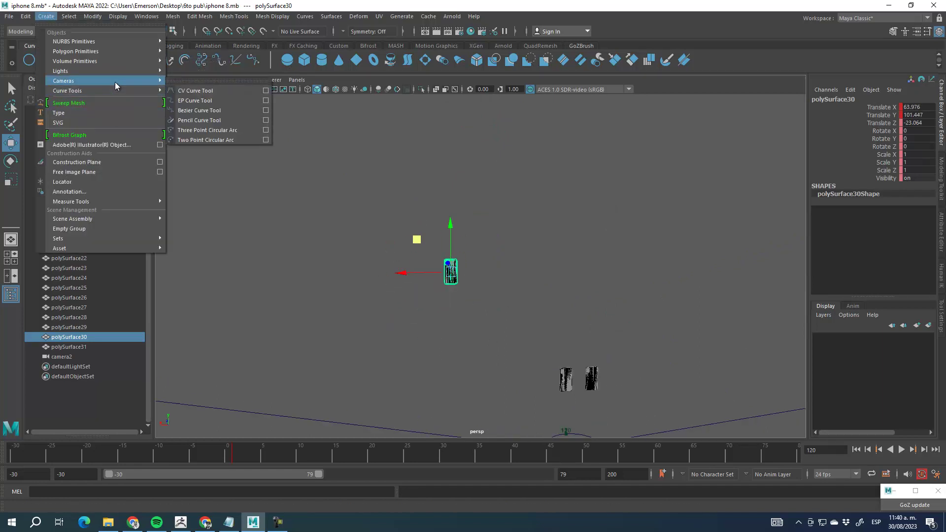
left_click(199, 80)
scroll(500, 319, "down", 5)
middle_click_drag(500, 319, 491, 268)
scroll(438, 224, "up", 5)
left_click_drag(432, 253, 452, 220)
left_click_drag(519, 281, 386, 294, "alt")
left_click_drag(513, 247, 480, 318)
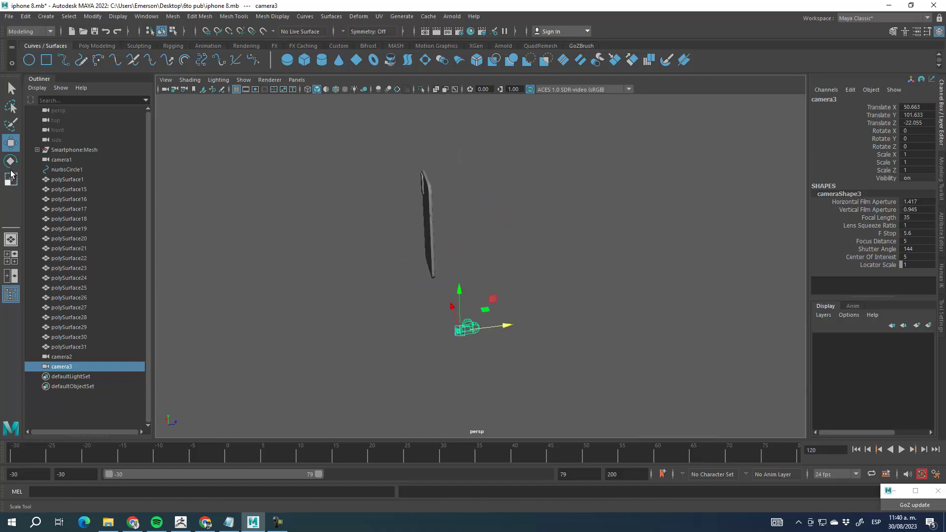
Rotate camera3 to -90 degrees in Y so it faces the phone, and raise it to about Y 111.
key("e")
left_click_drag(493, 350, 437, 363)
key("w")
left_click_drag(460, 290, 456, 207)
left_click_drag(525, 270, 560, 259, "alt")
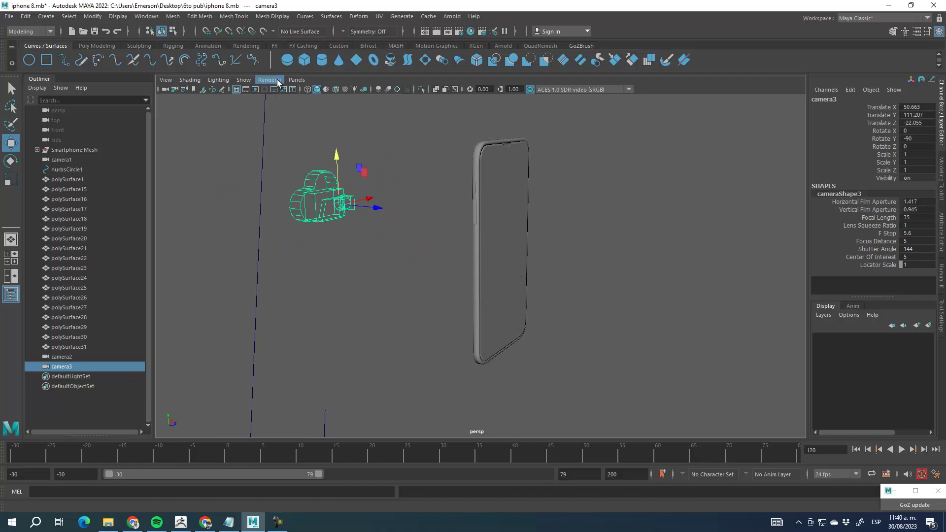
Look through camera3 and adjust its viewpoint until the whole raised phone is in frame.
left_click(297, 80)
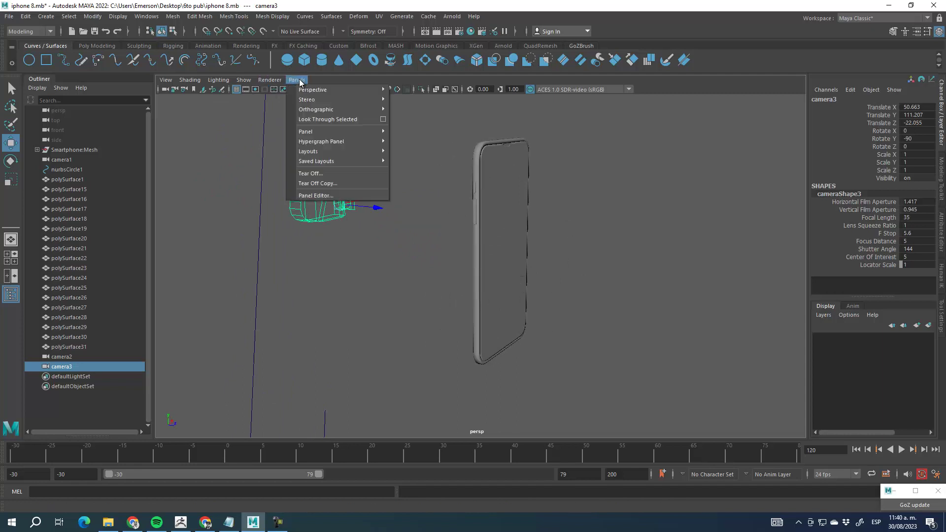
left_click(318, 120)
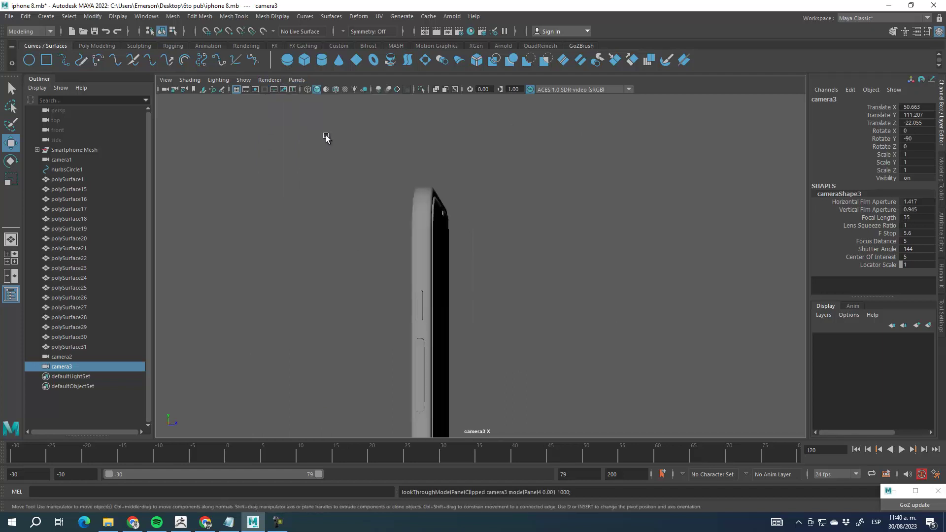
middle_click_drag(471, 346, 423, 261, "alt")
left_click_drag(424, 261, 448, 230, "alt")
right_click_drag(447, 229, 488, 257, "alt")
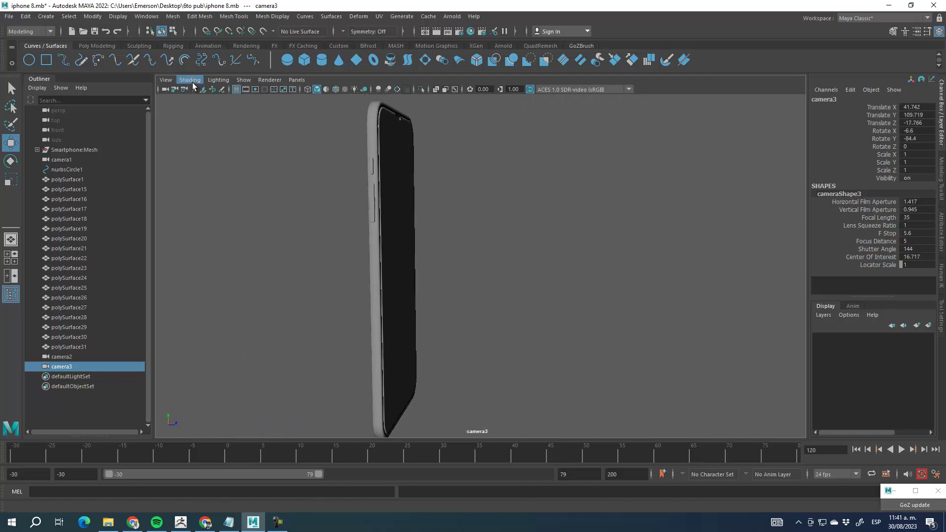
Enable the Safe Action guide for camera3.
left_click(166, 80)
mouse_move(242, 266)
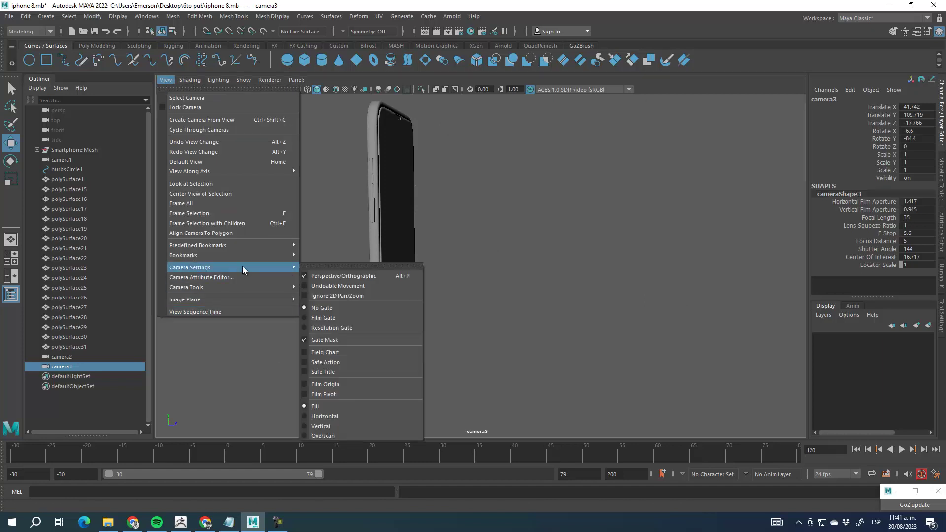
left_click(333, 364)
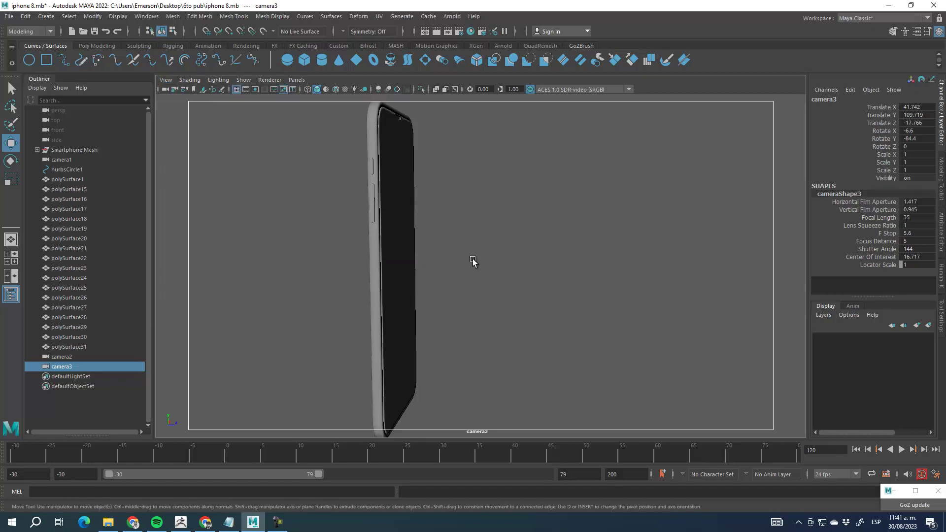
Orbit camera3 around to the opposite side of the phone and fit the phone inside the safe-action border.
left_click_drag(461, 265, 536, 253, "alt")
right_click_drag(536, 253, 518, 266, "alt")
left_click_drag(518, 266, 489, 279, "alt")
right_click_drag(490, 279, 484, 274, "alt")
left_click_drag(484, 274, 504, 256, "alt")
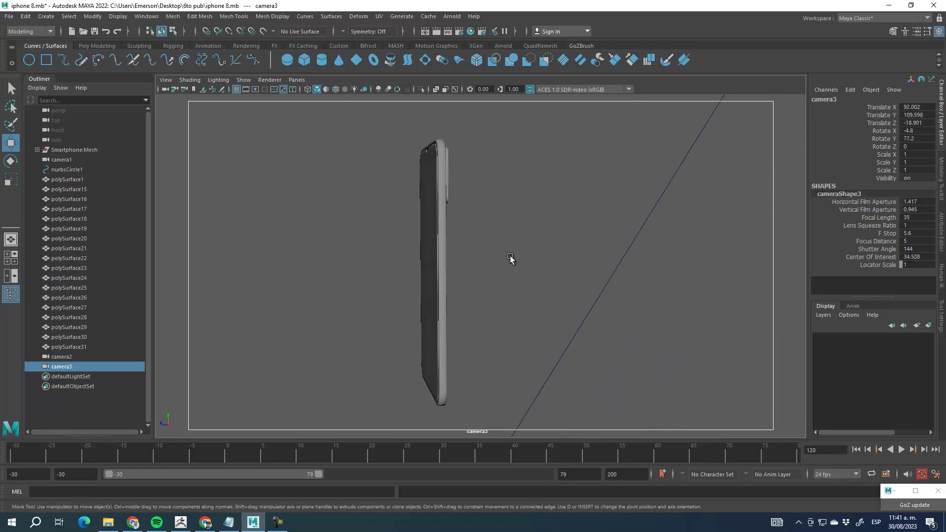
right_click_drag(504, 256, 491, 262, "alt")
left_click_drag(491, 262, 442, 282, "alt")
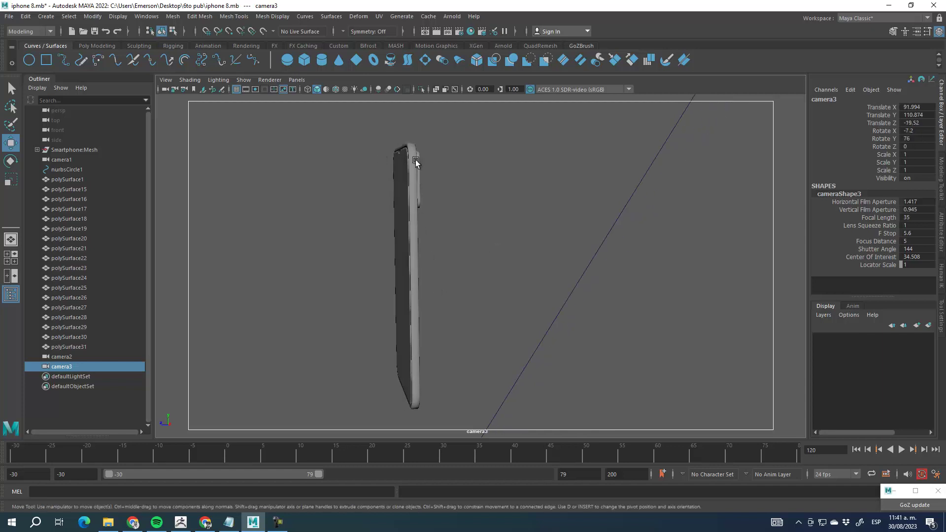
Try keying polySurface30 at frame -30, raised to about Y 205 and Z 34, and play back the animation.
left_click(402, 175)
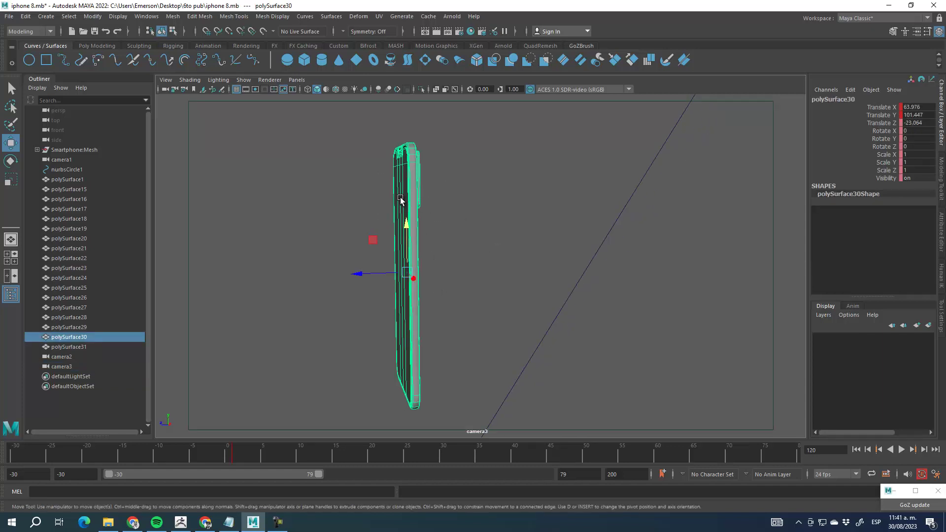
left_click(228, 459)
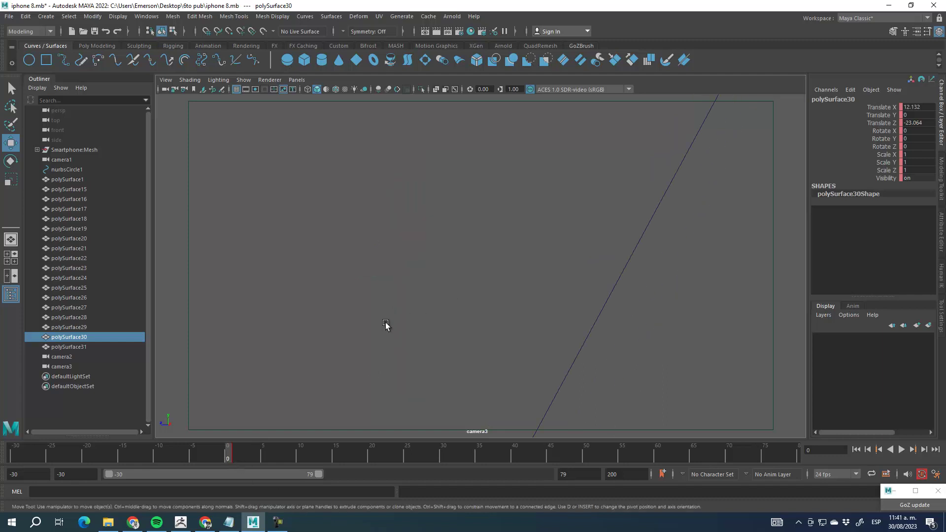
left_click_drag(227, 451, 15, 450)
key("f")
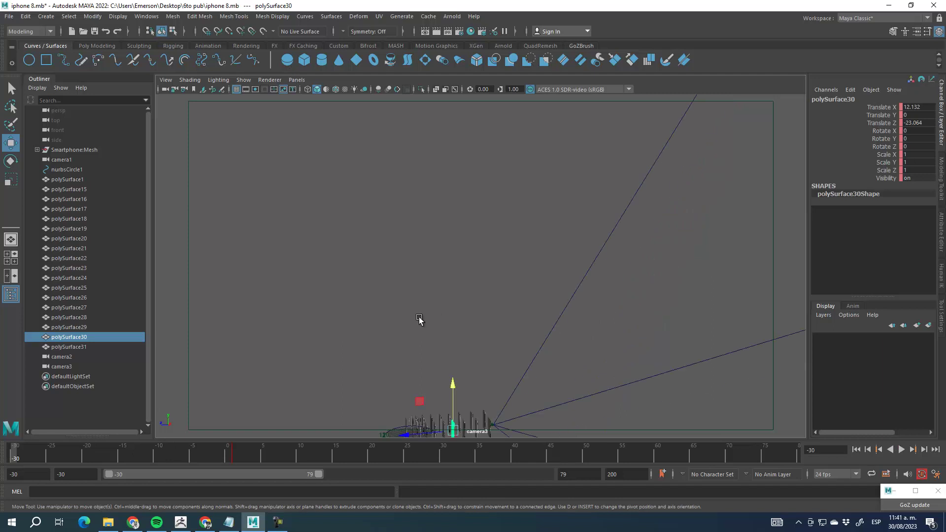
left_click_drag(430, 295, 389, 161)
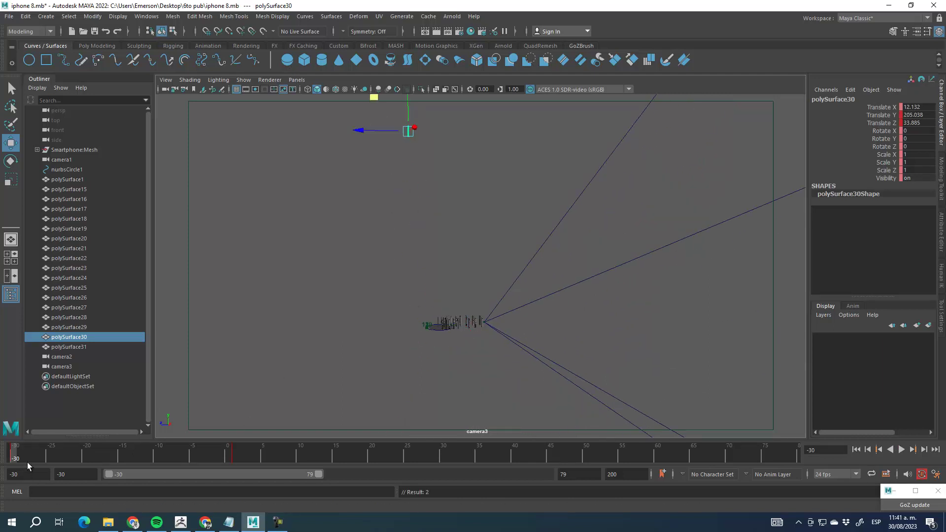
key("alt+v")
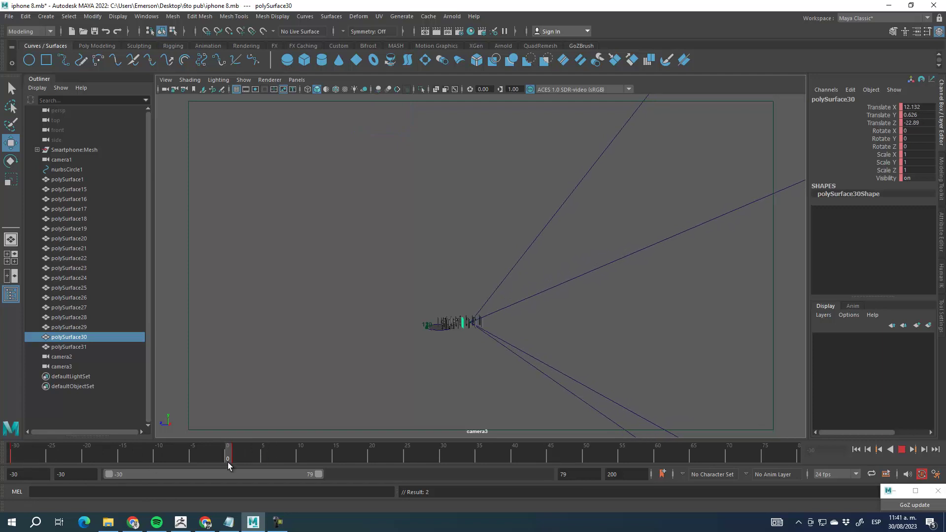
key("alt+v")
Undo the keyed move of polySurface30 at frame -30 and the time changes around it.
key("ctrl+z")
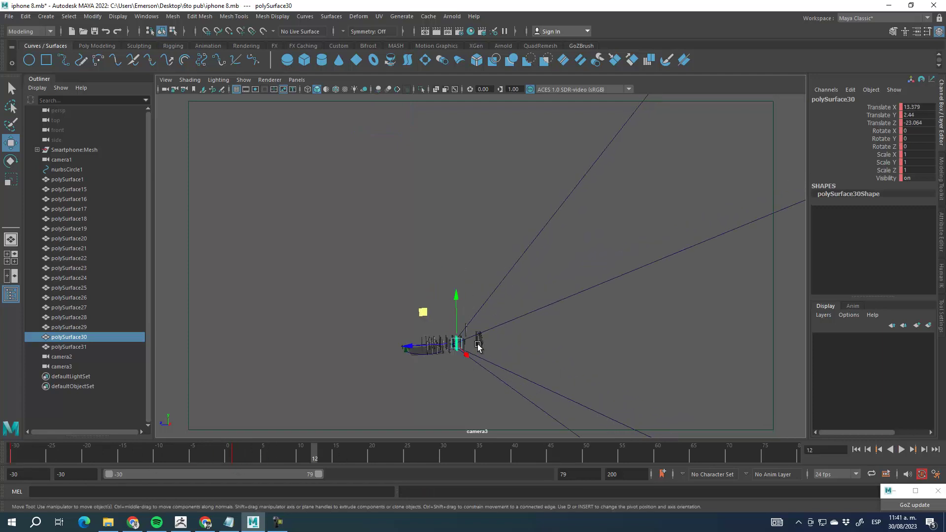
key("ctrl+z")
key("ctrl+z")
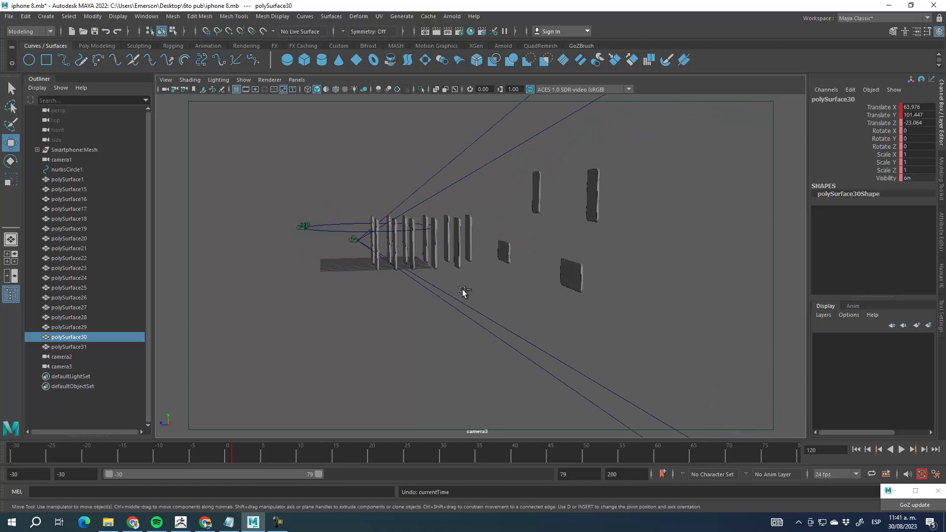
Select polySurface1 in the phone row and delete its keyframe at frame 1.
left_click(367, 302)
left_click_drag(368, 302, 597, 302, "alt")
left_click(438, 251)
right_click_drag(411, 309, 370, 349, "alt")
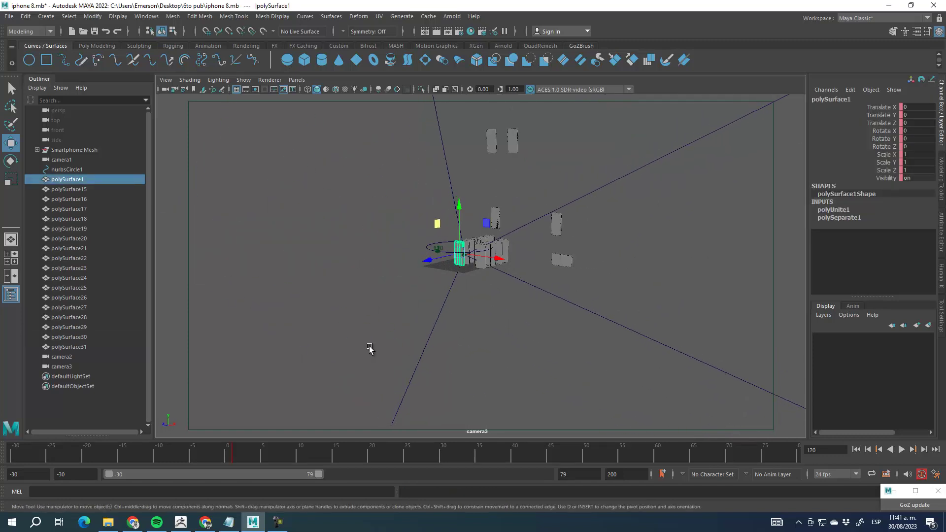
left_click(234, 457)
right_click(236, 457)
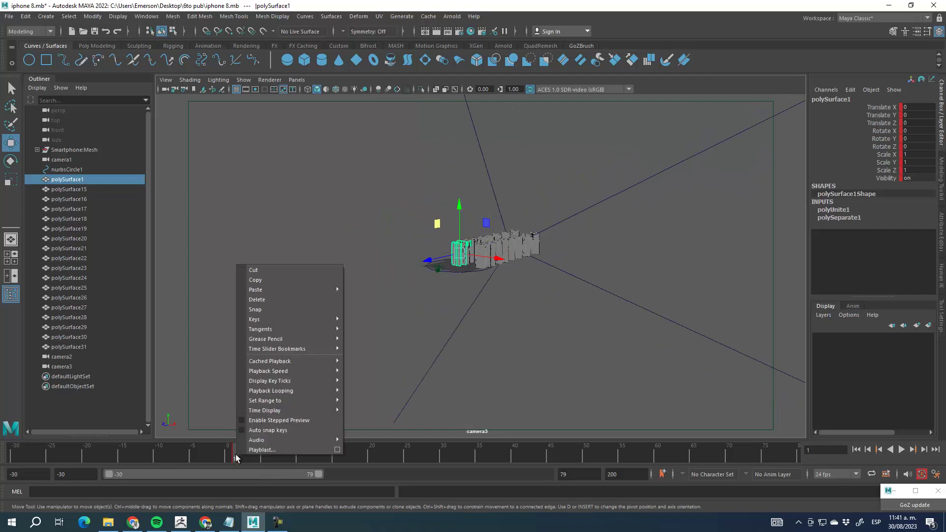
left_click(269, 302)
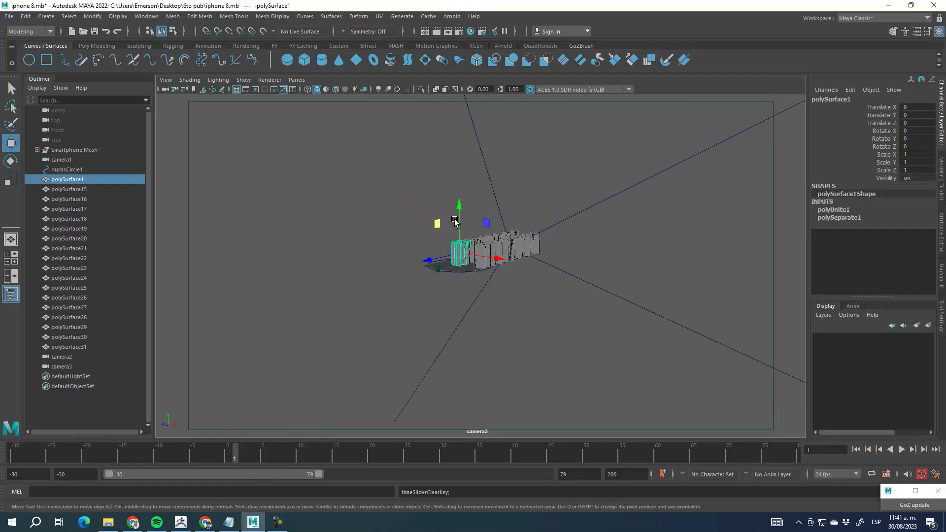
Try raising polySurface1 to about Y 85 and play back the timeline to check it.
left_click_drag(452, 223, 453, 106)
scroll(357, 236, "down", 3)
right_click_drag(357, 236, 301, 439, "alt")
key("alt+v")
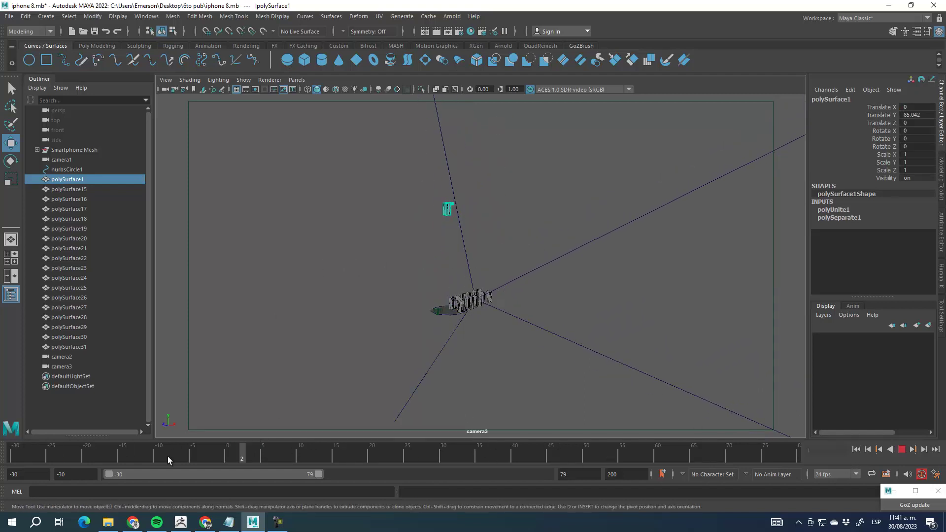
key("alt+v")
scroll(403, 308, "up", 4)
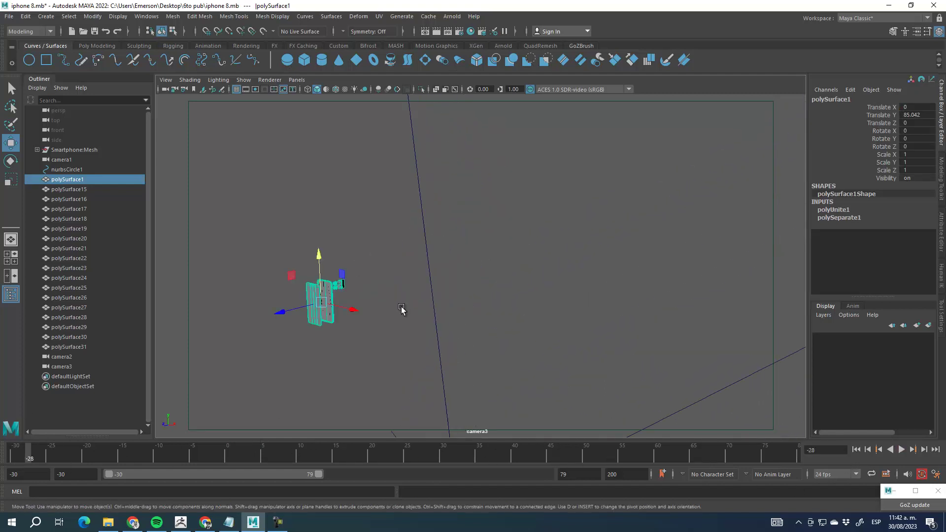
middle_click_drag(402, 308, 432, 237, "alt")
right_click_drag(414, 325, 413, 266, "alt")
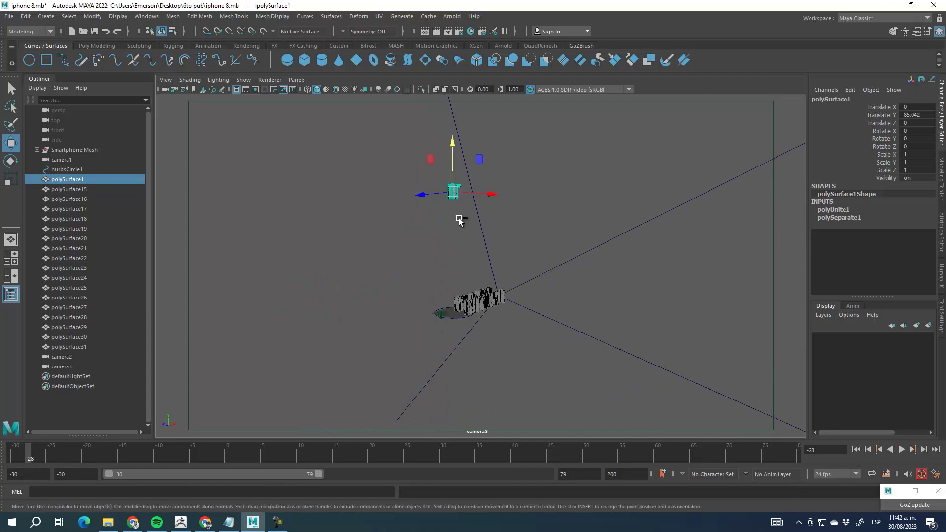
key("ctrl+z")
Select the single phone polySurface25 near the front of the row and delete its keyframe at frame 1.
scroll(433, 345, "up", 5)
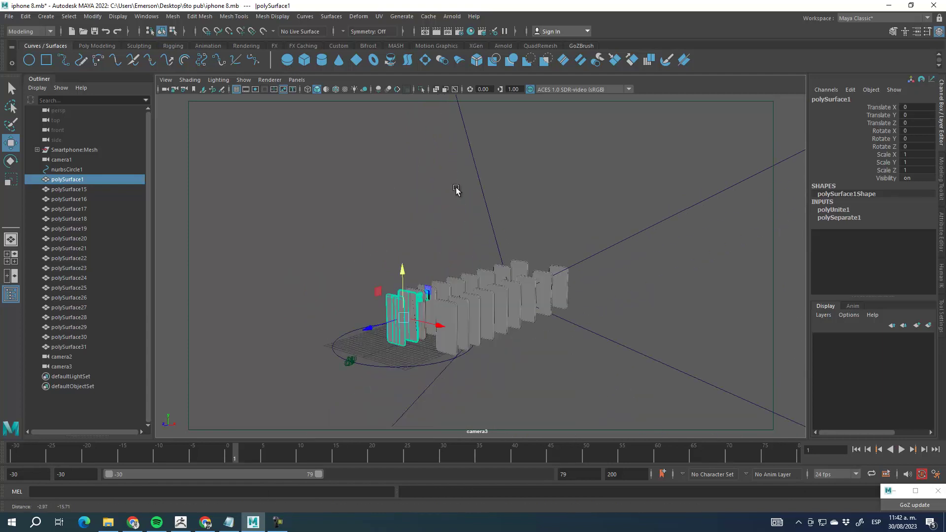
middle_click_drag(435, 297, 340, 191, "alt")
left_click(340, 190)
left_click(409, 277)
left_click_drag(412, 220, 458, 239, "alt")
left_click_drag(421, 297, 394, 293, "alt")
left_click(407, 278)
left_click_drag(394, 229, 389, 75)
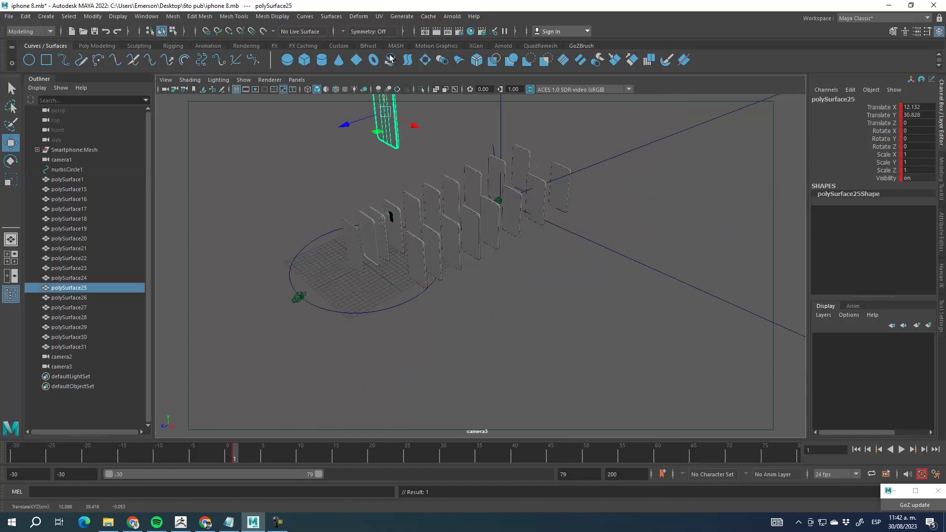
key("ctrl+z")
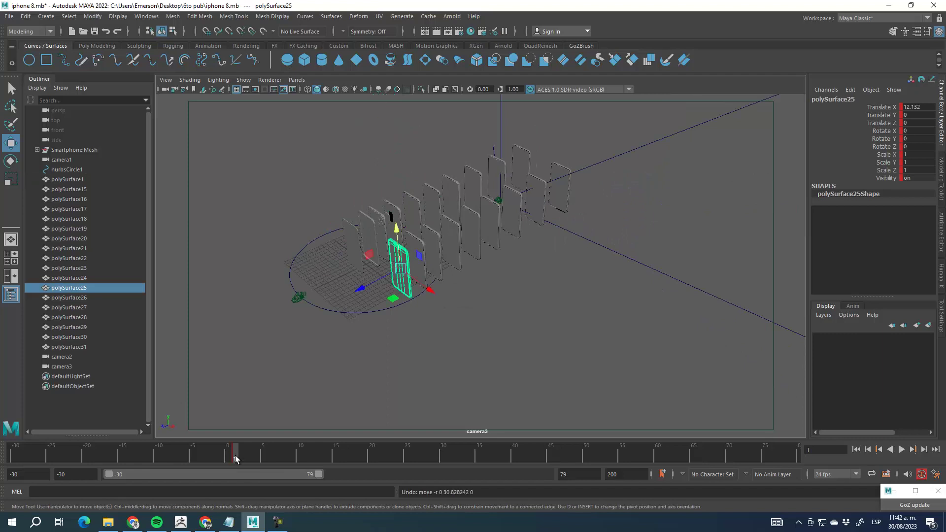
right_click(235, 455)
left_click(445, 264)
Return to frame -30 and move polySurface25 clear of the other phones, to about X -33 and Y 98.
left_click_drag(397, 242, 380, 116)
key("alt+shift+v")
right_click_drag(444, 296, 423, 257, "alt")
left_click_drag(424, 256, 450, 313, "alt")
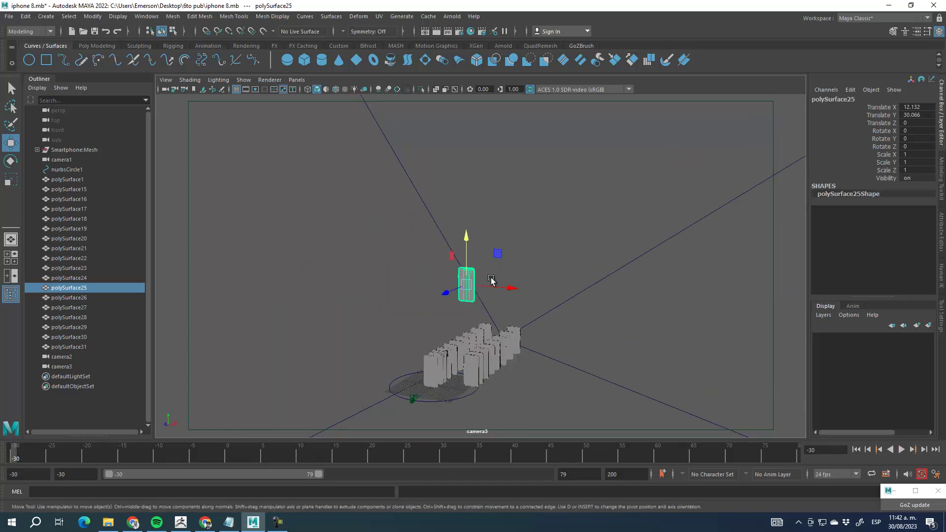
left_click_drag(497, 250, 504, 232)
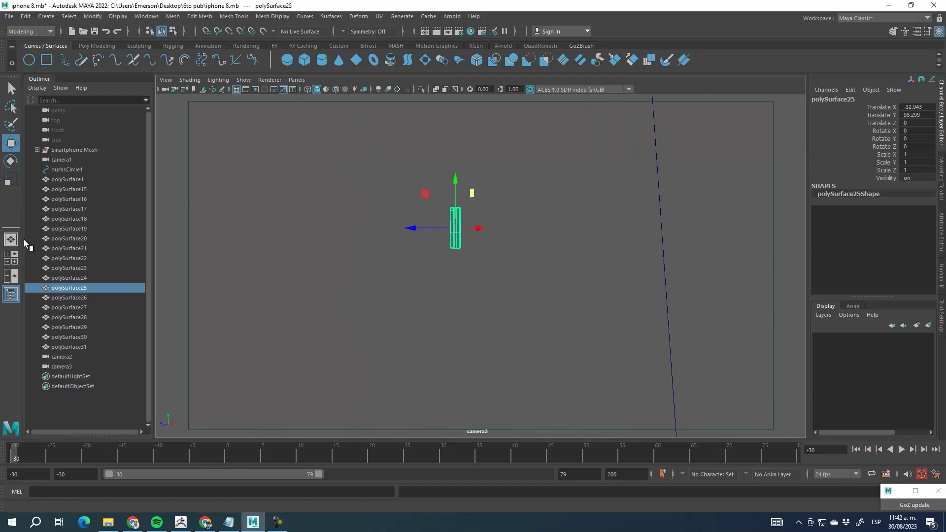
Reposition camera3 to frame the raised polySurface25 at an angle inside the safe-action border, and select the phone.
left_click(61, 366)
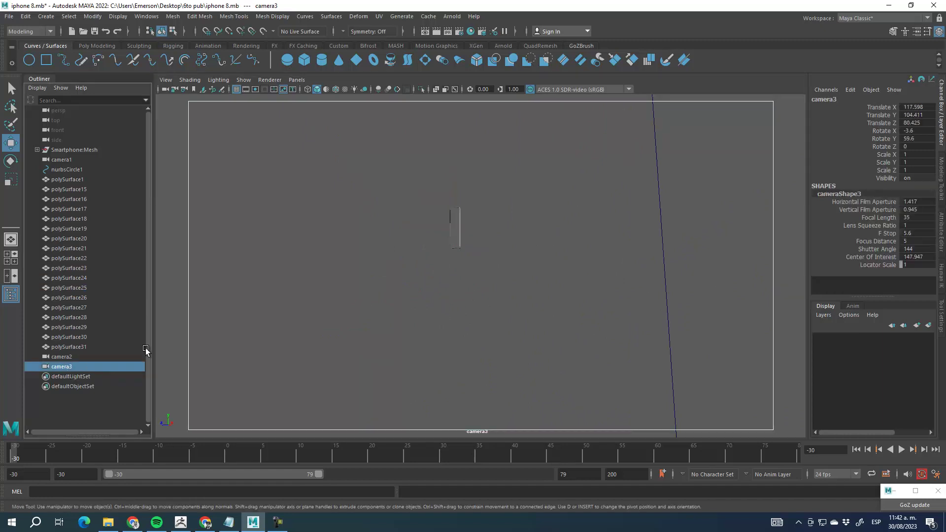
scroll(456, 303, "up", 6)
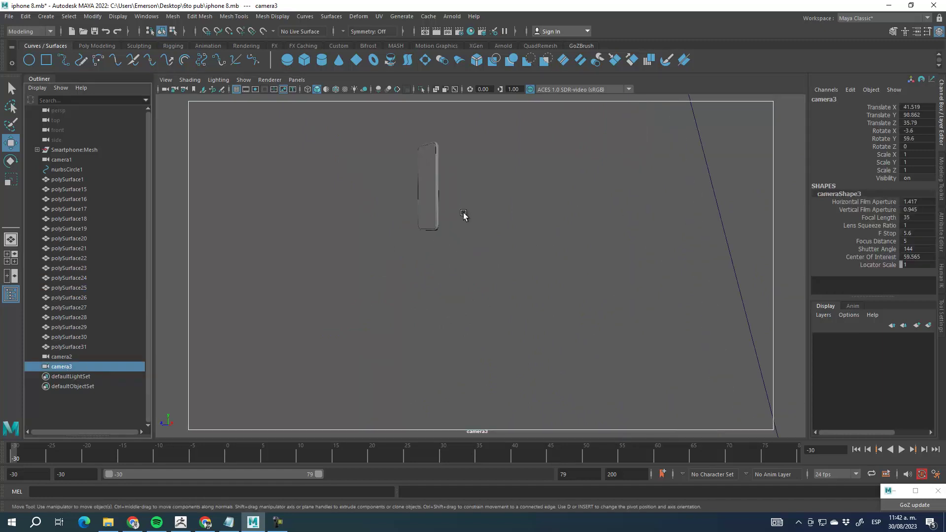
scroll(463, 334, "up", 8)
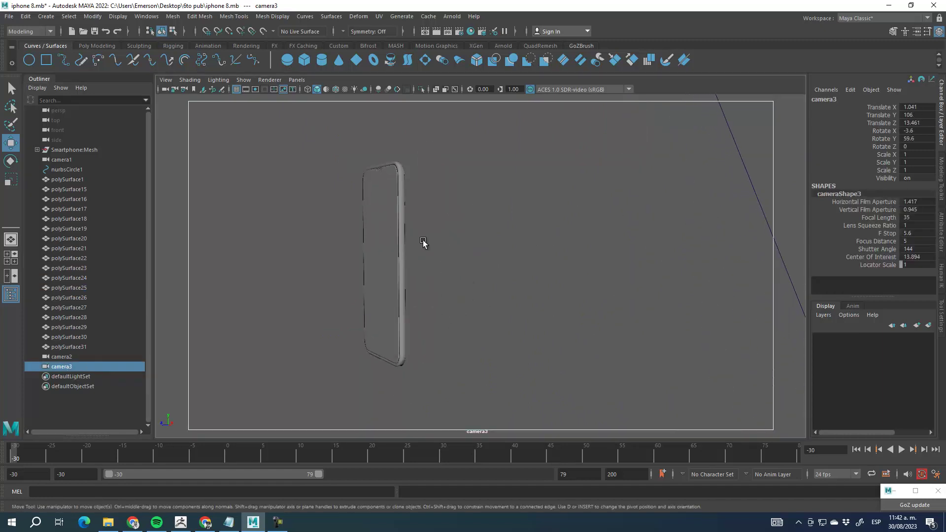
left_click_drag(402, 264, 128, 266, "alt")
middle_click_drag(500, 274, 501, 296, "alt")
left_click_drag(500, 294, 774, 370, "alt")
scroll(534, 306, "down", 5)
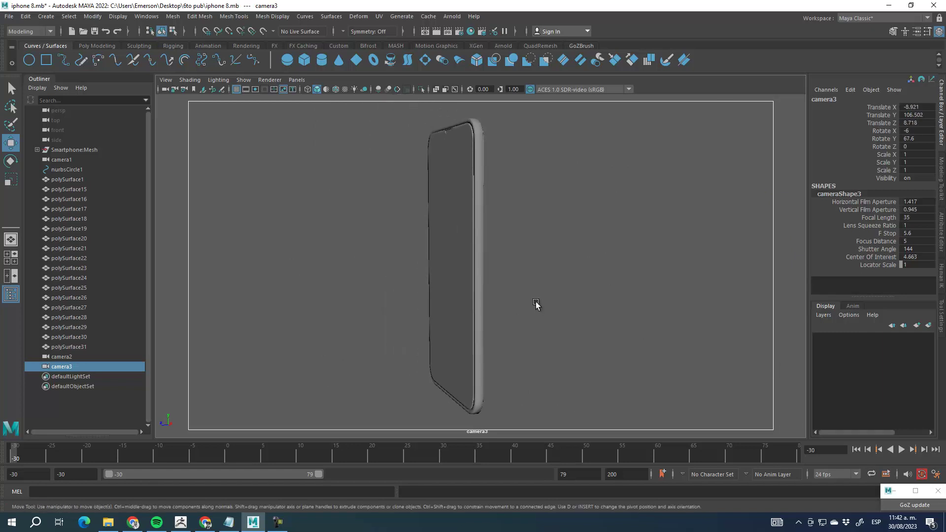
scroll(534, 303, "down", 2)
left_click_drag(397, 140, 568, 377)
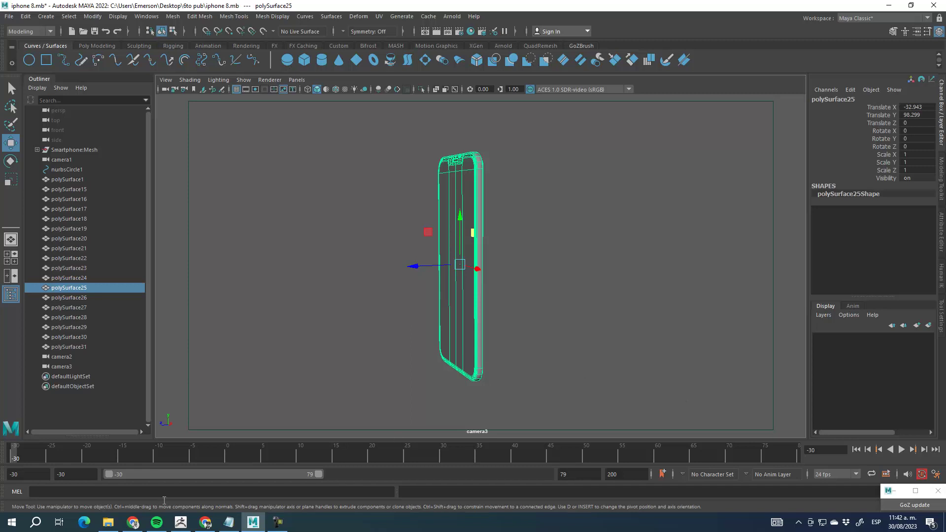
Try starting the playback range at frame 0 and check the timeline.
left_click(81, 474)
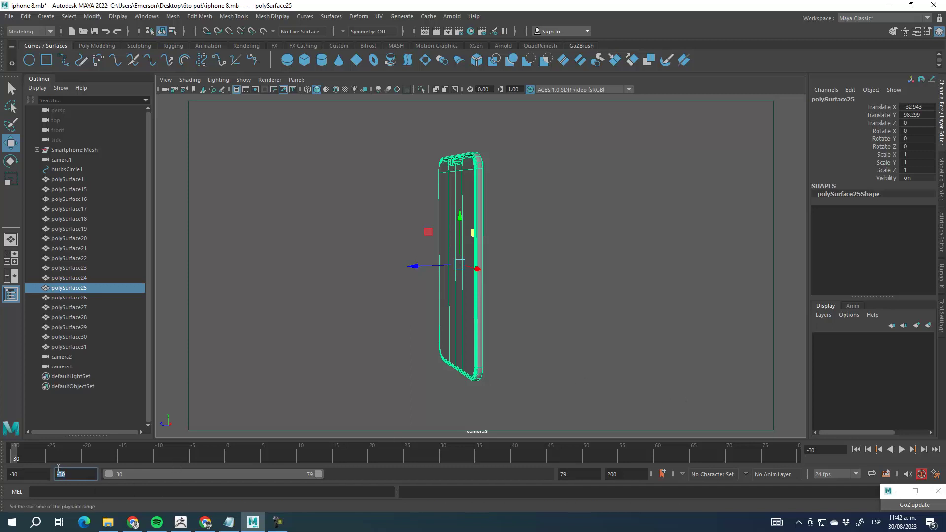
type("0")
key("Return")
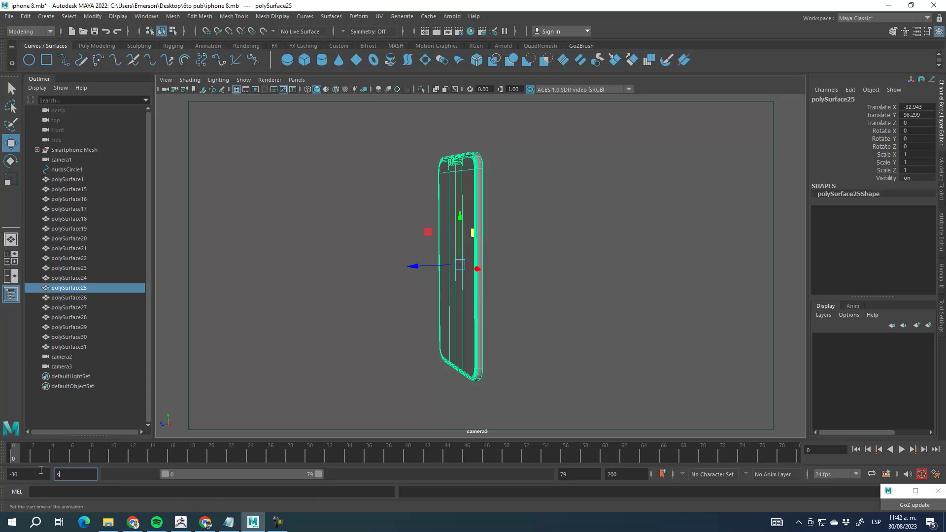
double_click(15, 453)
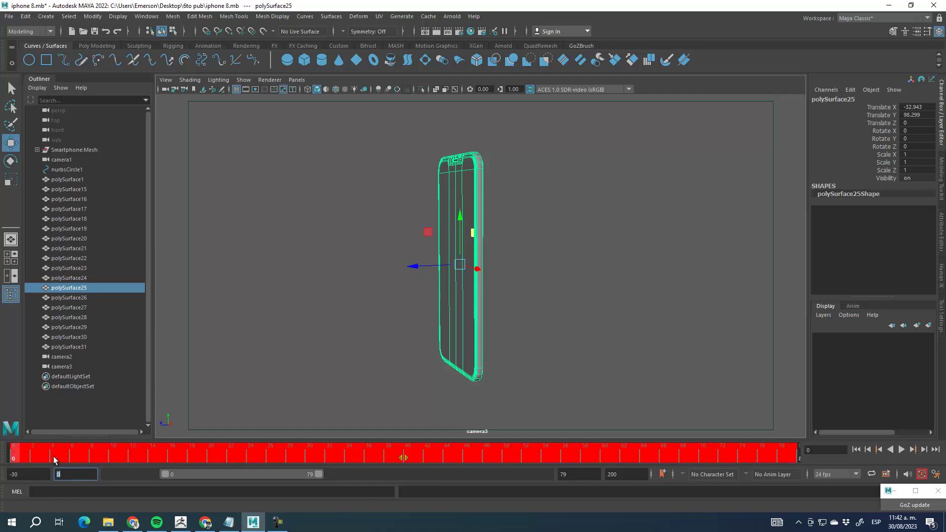
left_click(16, 456)
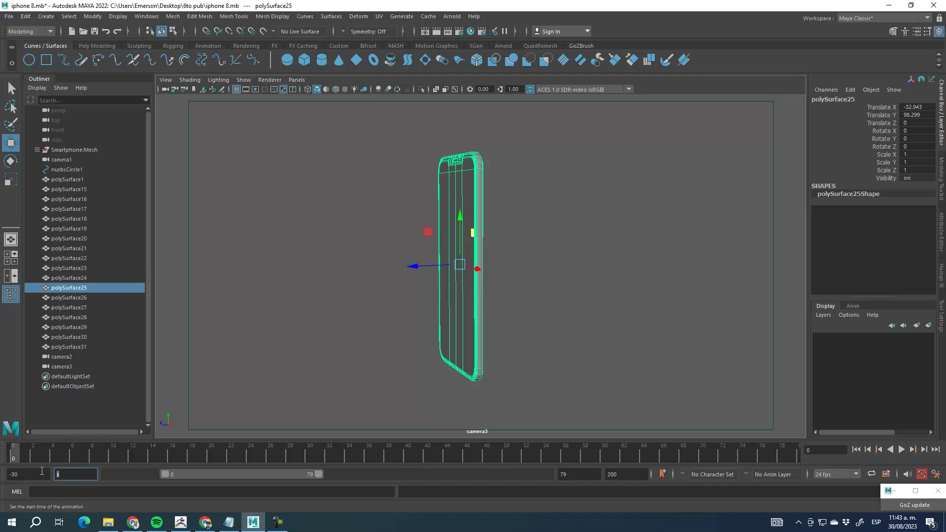
left_click(90, 455)
left_click(44, 478)
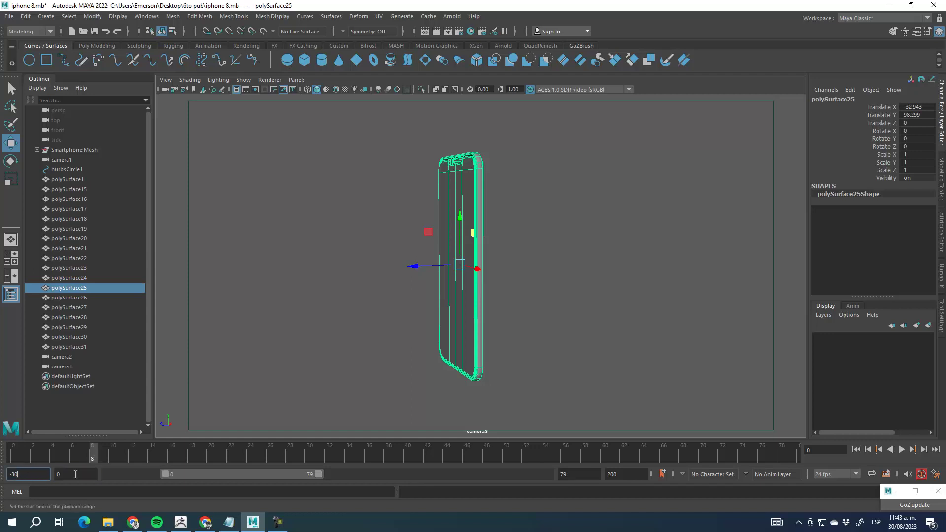
Set the playback range to frames 1 to 200 and key polySurface25 at frame 1.
double_click(191, 473)
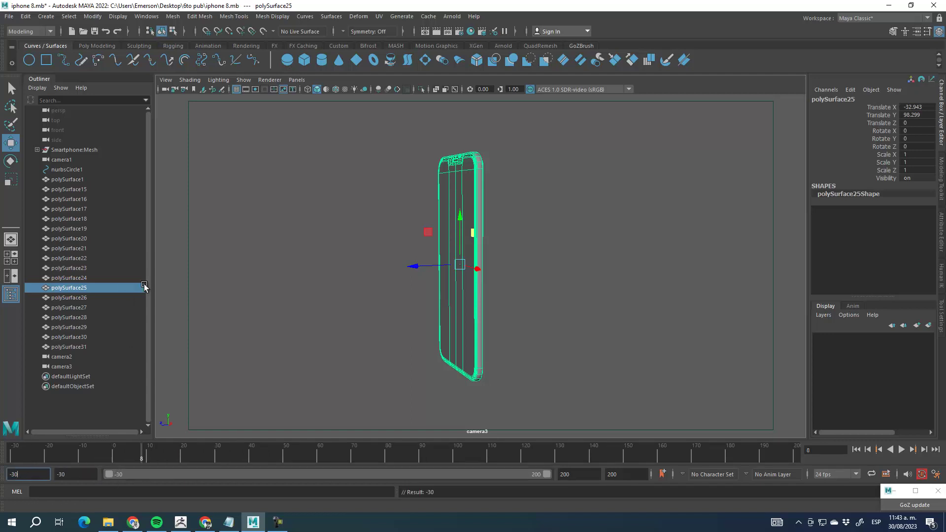
left_click(282, 297)
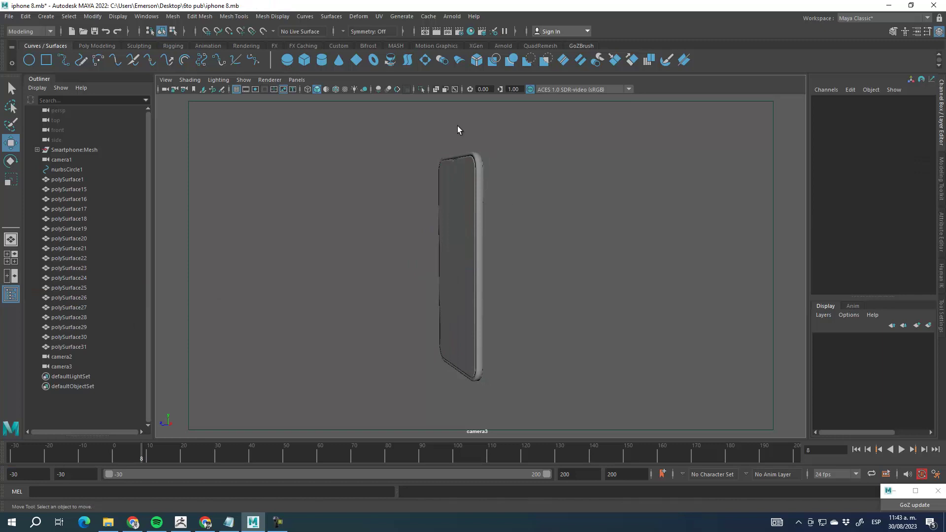
left_click(475, 178)
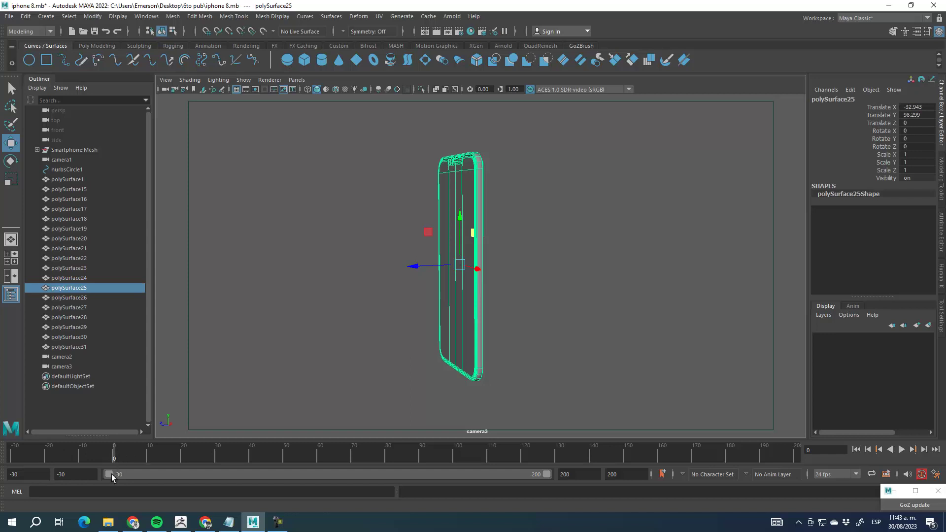
left_click_drag(129, 475, 167, 472)
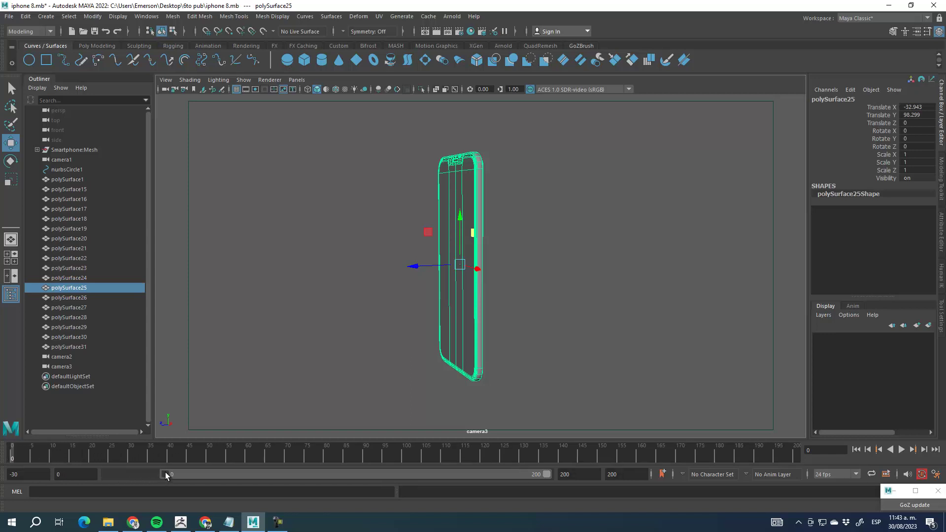
left_click(24, 460)
key("s")
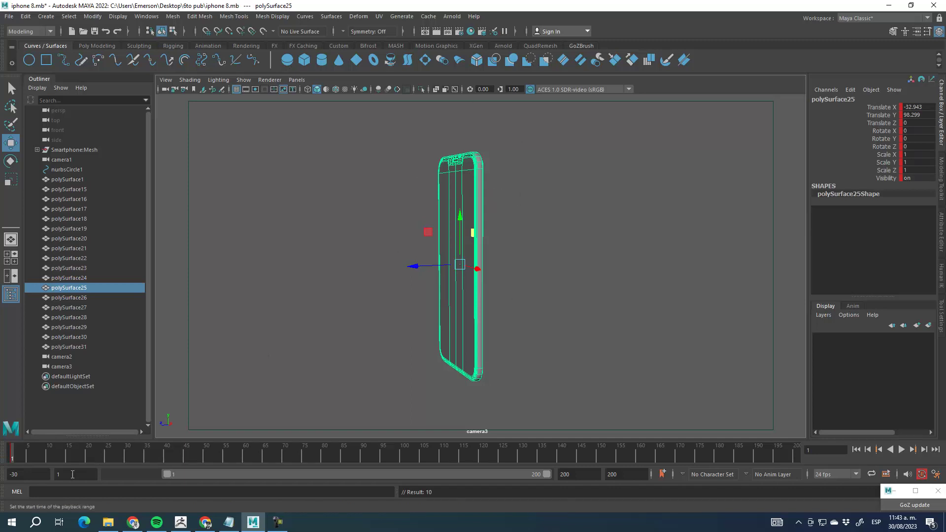
Rotate polySurface25 to about -27 degrees on X at frame 80 and play back the tilt.
left_click(9, 165)
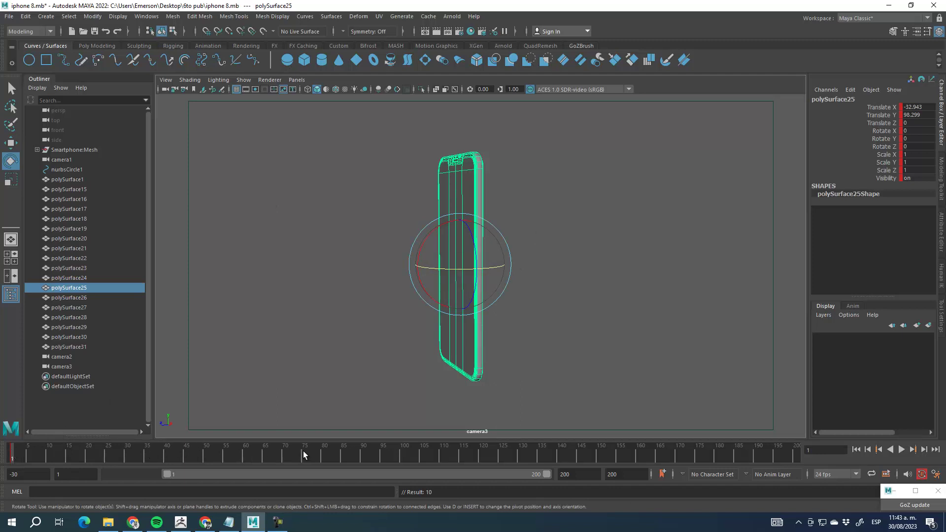
left_click(322, 454)
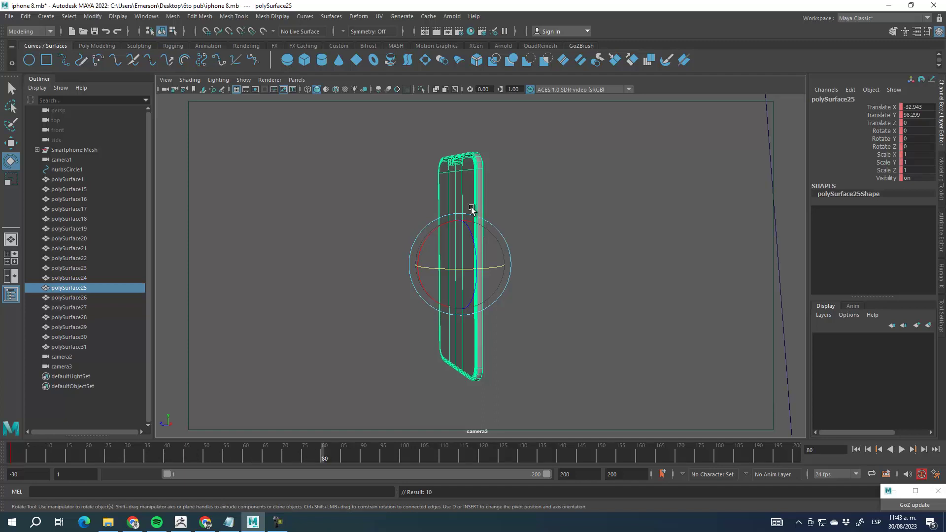
left_click_drag(425, 241, 379, 362)
key("alt+v")
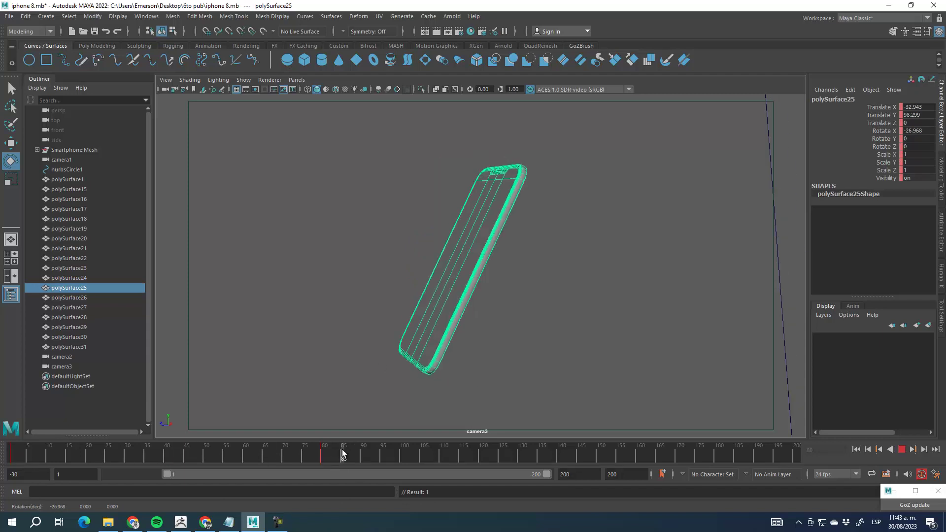
Return to frame 1, separate polySurface25 into its individual parts and center the pivots of the parts.
left_click(0, 458)
left_click(942, 176)
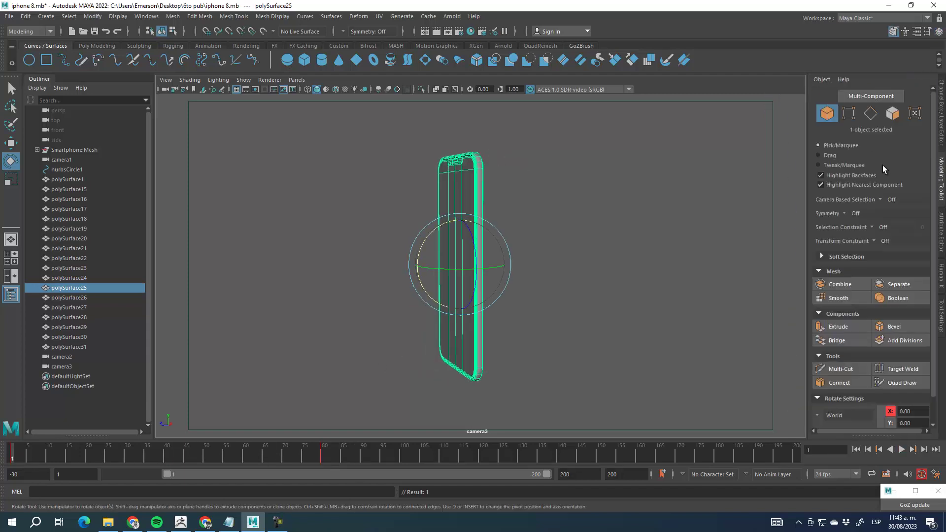
left_click(899, 285)
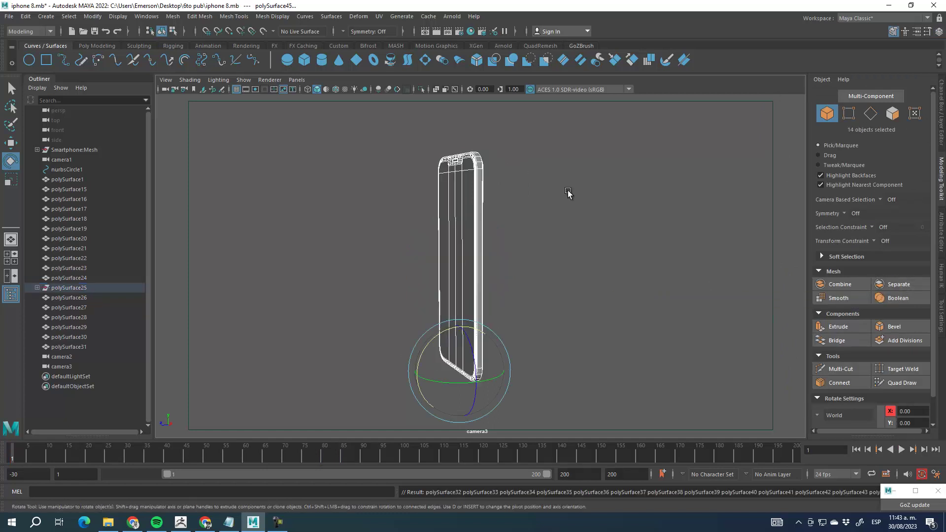
left_click(569, 197)
left_click_drag(404, 128, 597, 441)
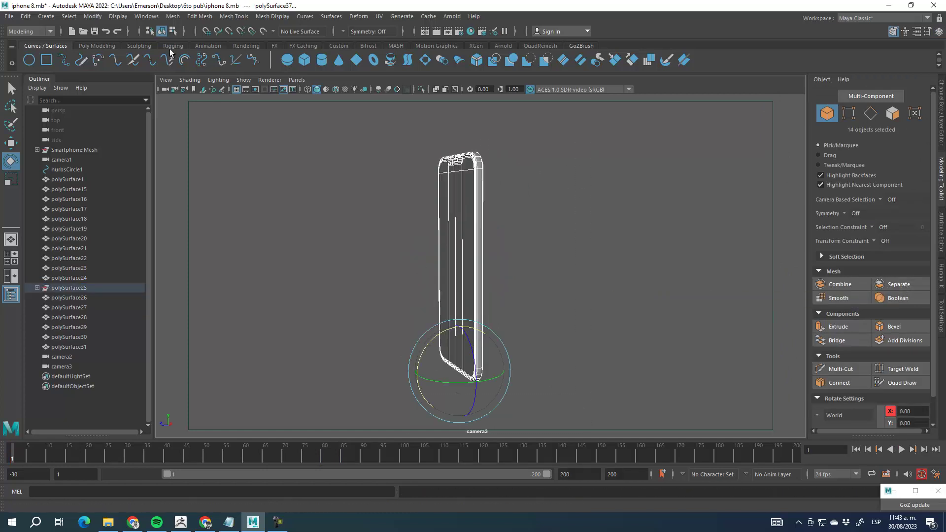
left_click(97, 46)
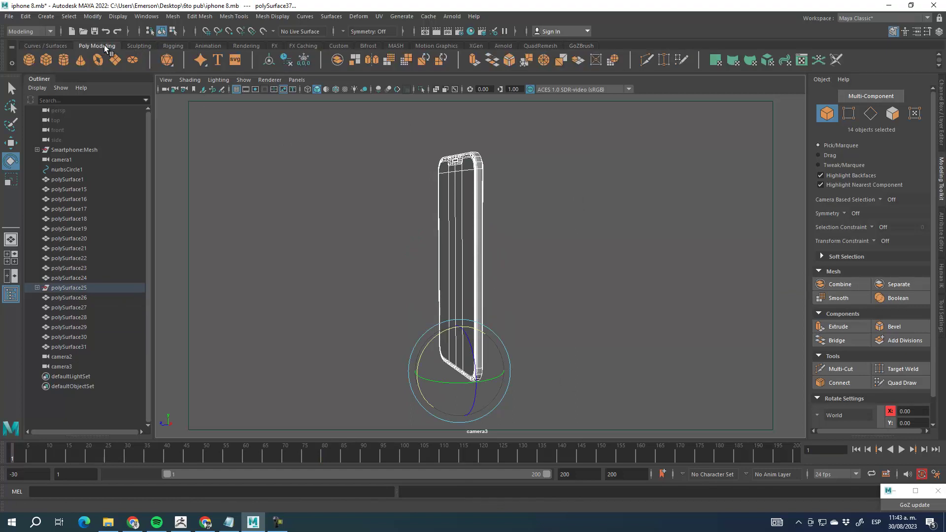
Select only the phone's screen part, polySurface43, with the Move tool and key it at frame 1.
left_click(11, 144)
left_click(386, 247)
left_click(473, 255)
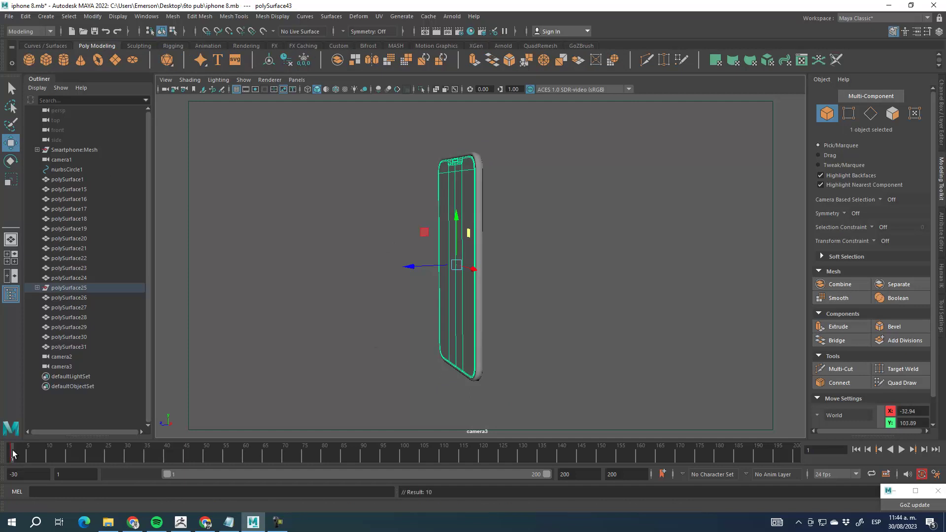
At frame 60, move the screen part away from the phone body along its Object-oriented Z axis and scrub back to frame 1.
left_click(244, 452)
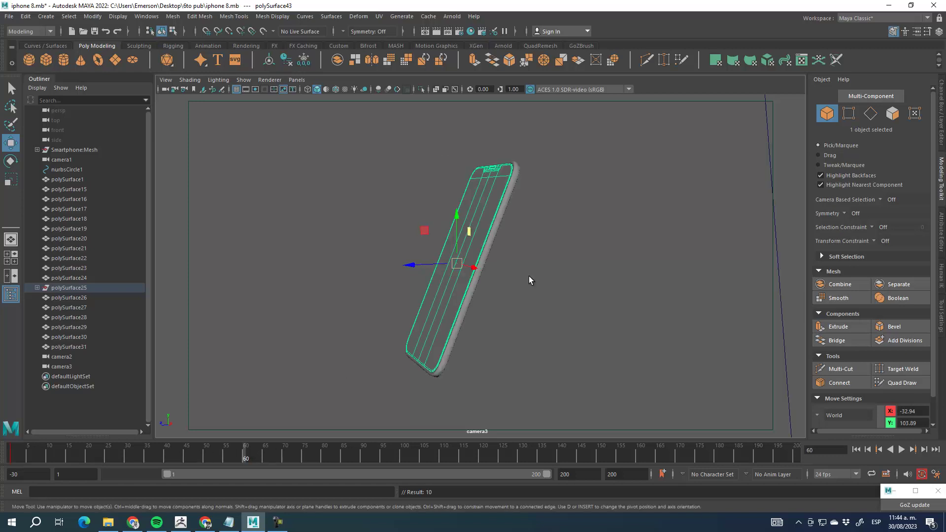
left_click(818, 415)
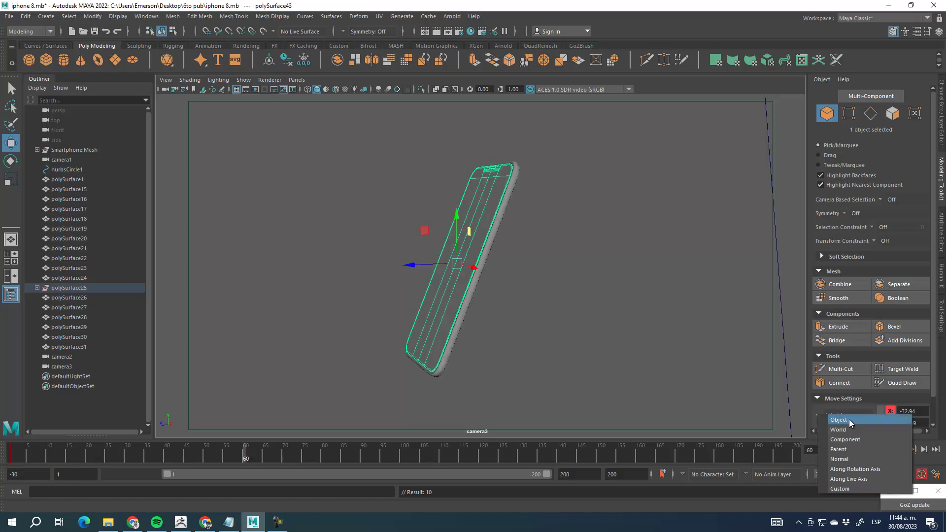
left_click(849, 418)
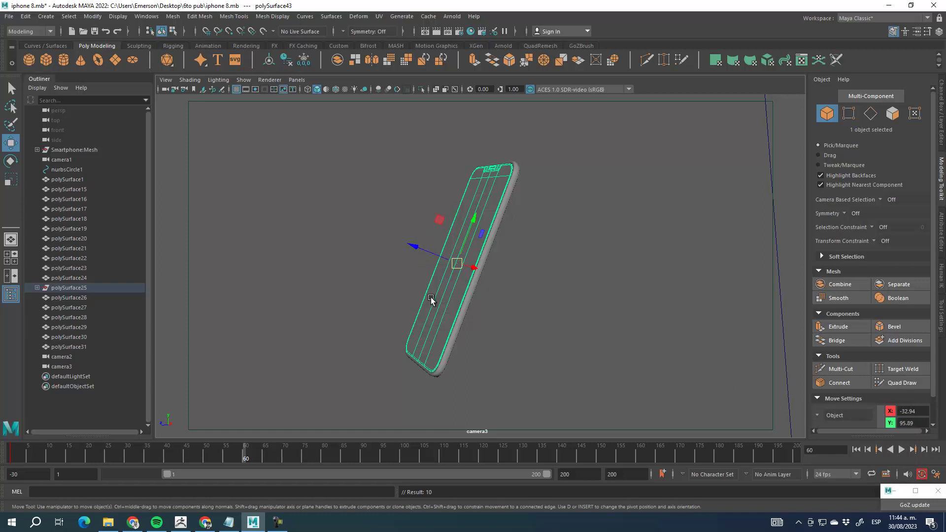
left_click_drag(430, 252, 397, 239)
left_click_drag(223, 449, 12, 458)
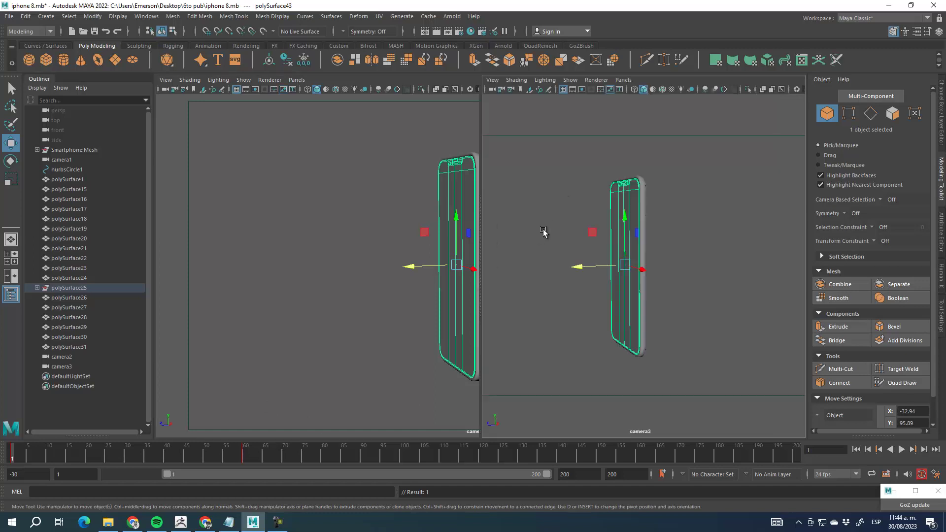
Show the scene through the persp camera and select camera3 in front of the raised phone.
key("space")
key("space")
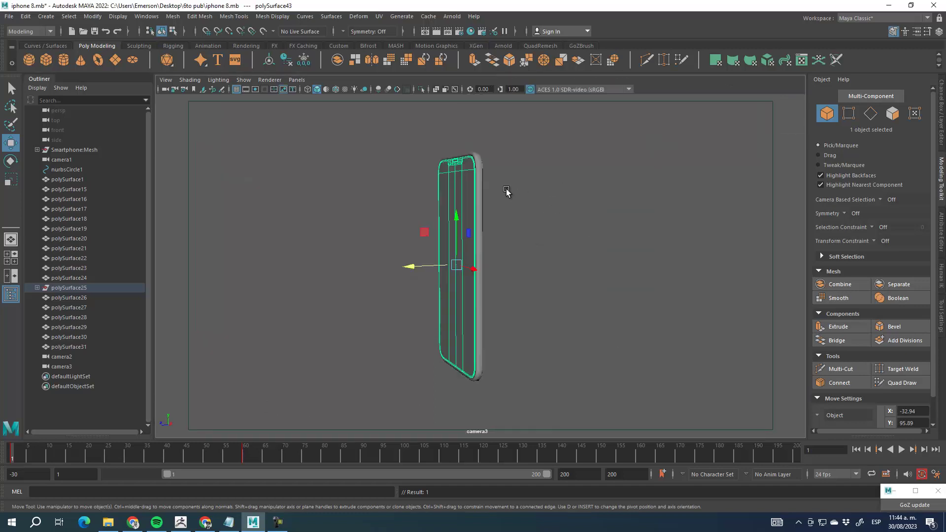
left_click(297, 80)
mouse_move(394, 89)
left_click(431, 121)
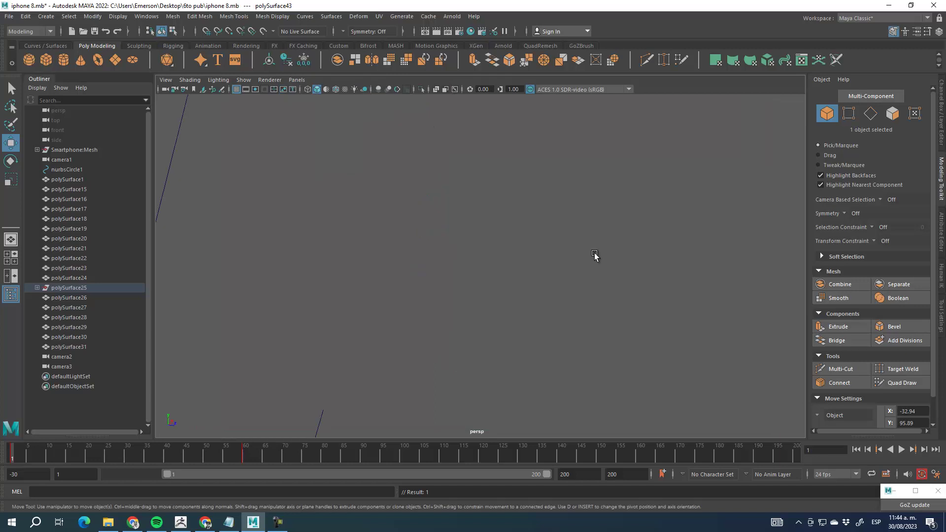
left_click_drag(401, 228, 459, 247, "alt")
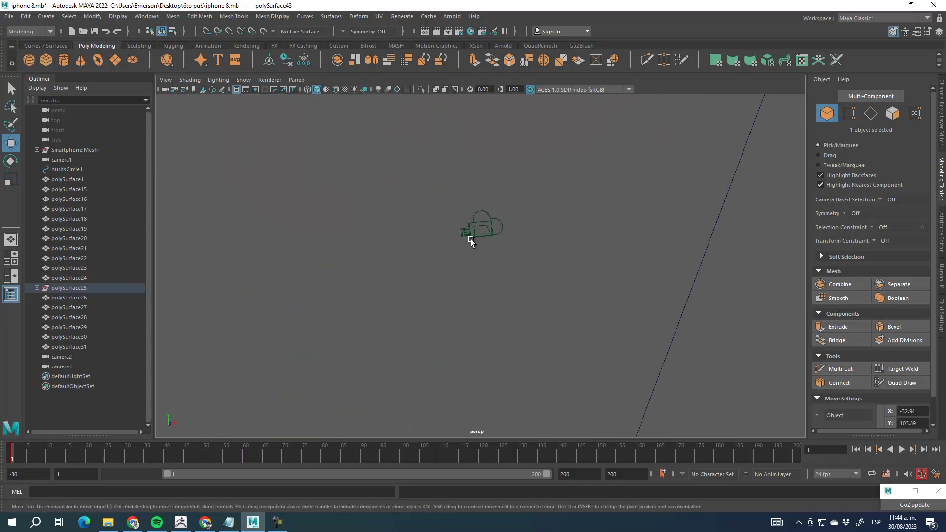
left_click(475, 232)
key("f")
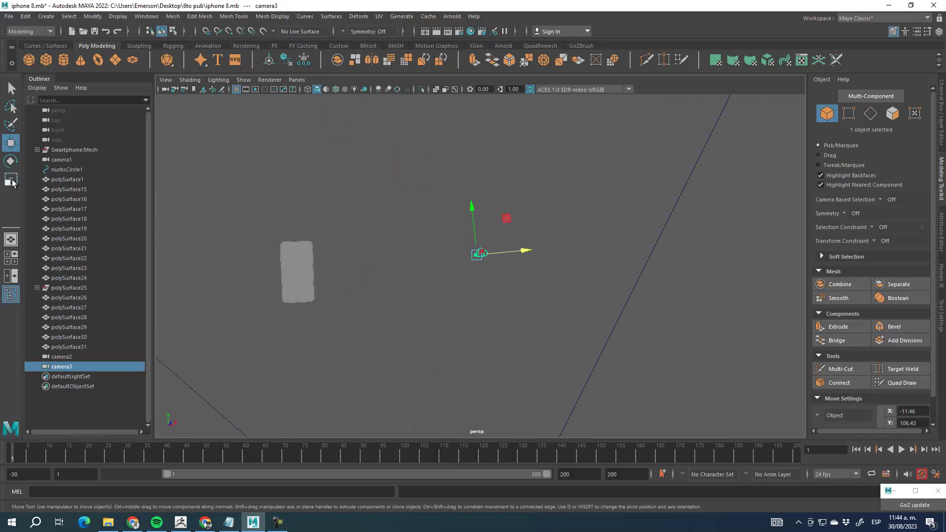
Scale camera3 up uniformly so its icon is easier to handle, and return to the Move tool.
key("r")
left_click_drag(481, 255, 522, 260)
key("w")
middle_click_drag(482, 288, 540, 290, "alt")
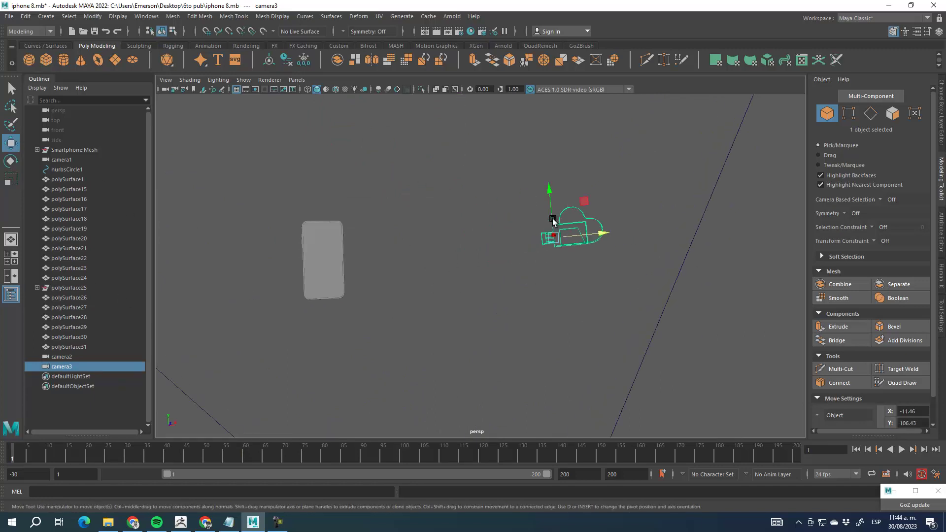
scroll(335, 347, "up", 3)
Split the workspace into two views and show camera3's view beside the perspective view.
key("space")
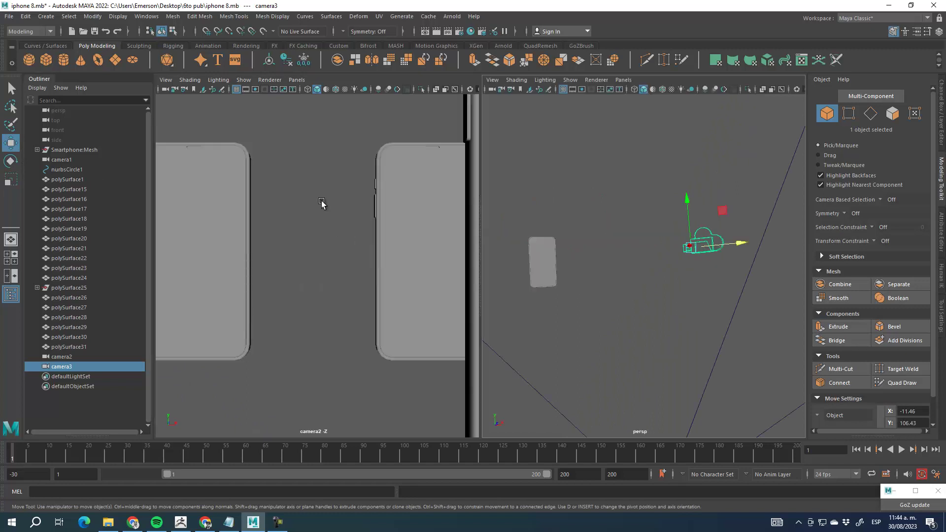
left_click(296, 79)
mouse_move(361, 90)
left_click(424, 109)
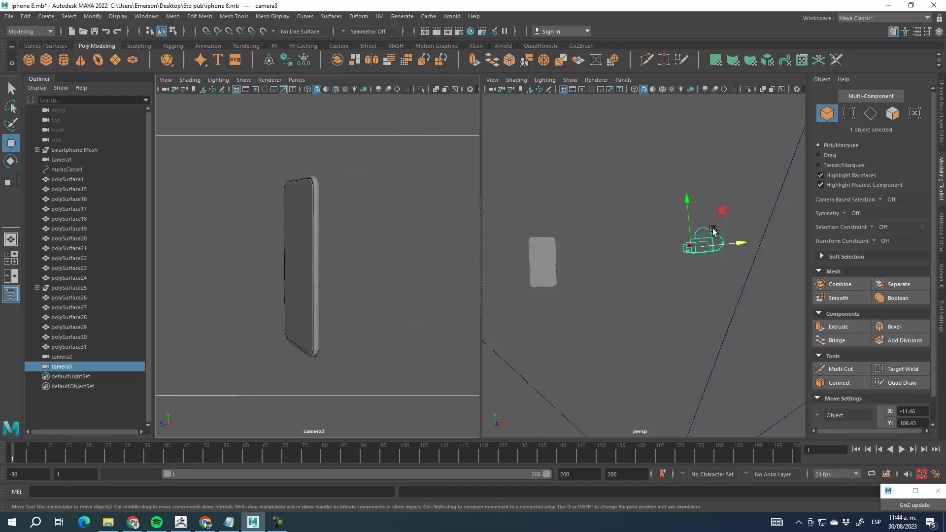
Animate camera3 from a close-up of the phone at frame 1 to a pulled-back framing at frame 70, and play it back.
left_click_drag(722, 212, 604, 224)
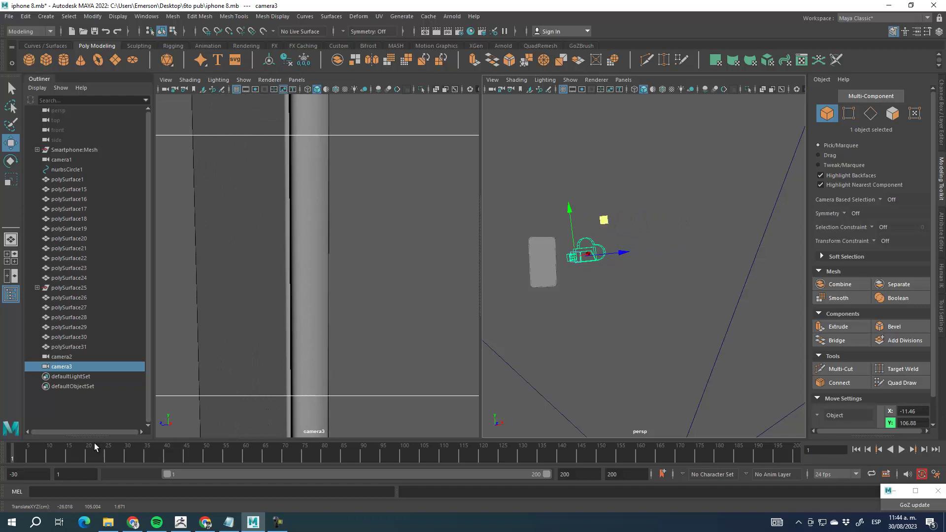
key("s")
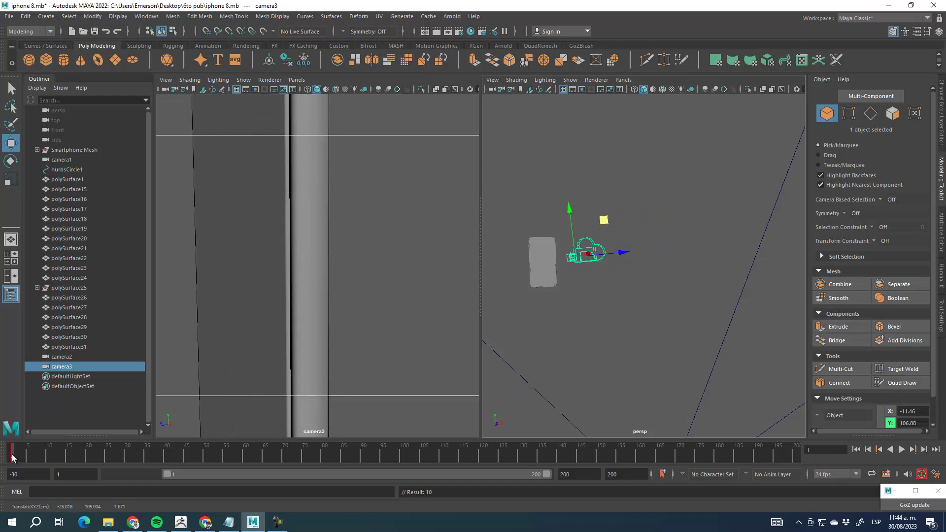
left_click(284, 451)
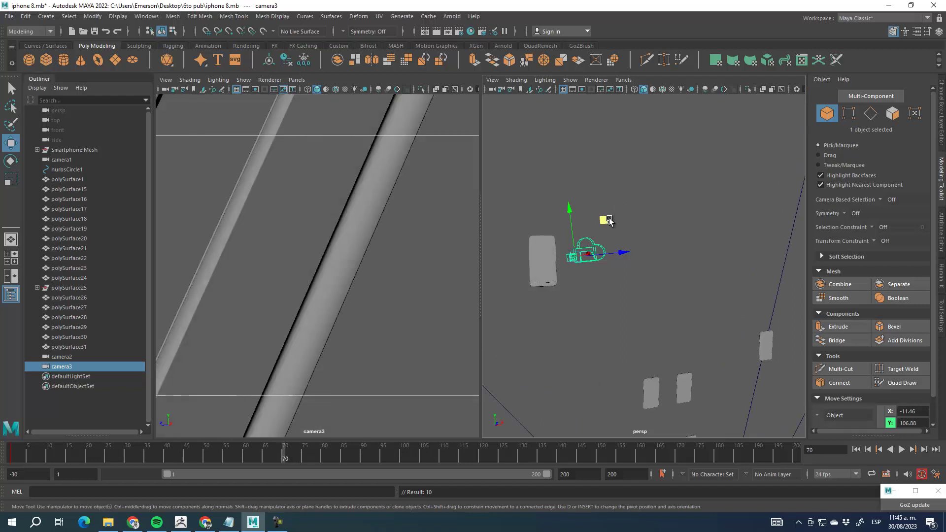
left_click_drag(606, 220, 708, 212)
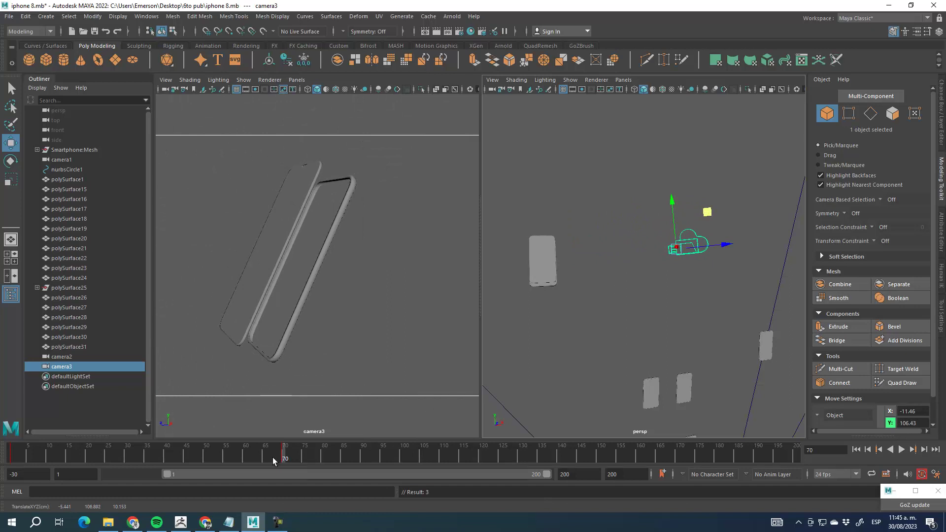
key("alt+shift+v")
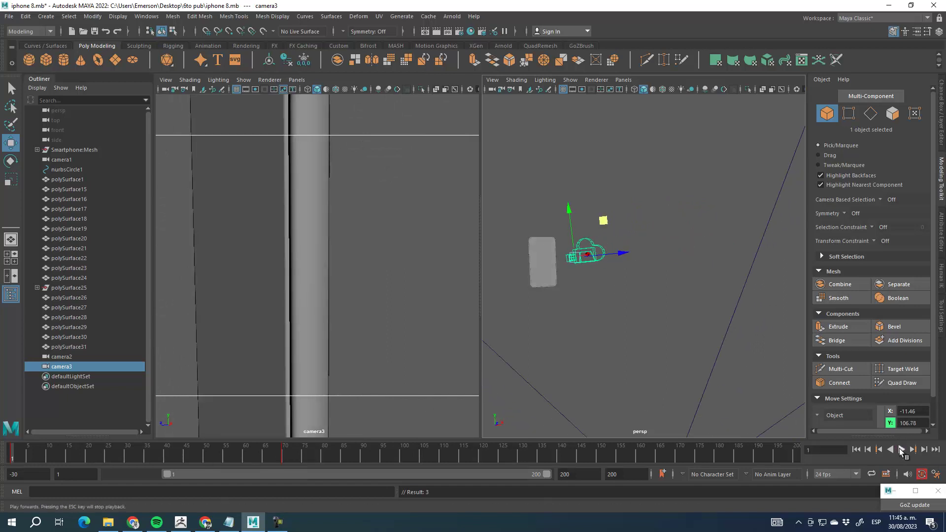
key("ctrl+z")
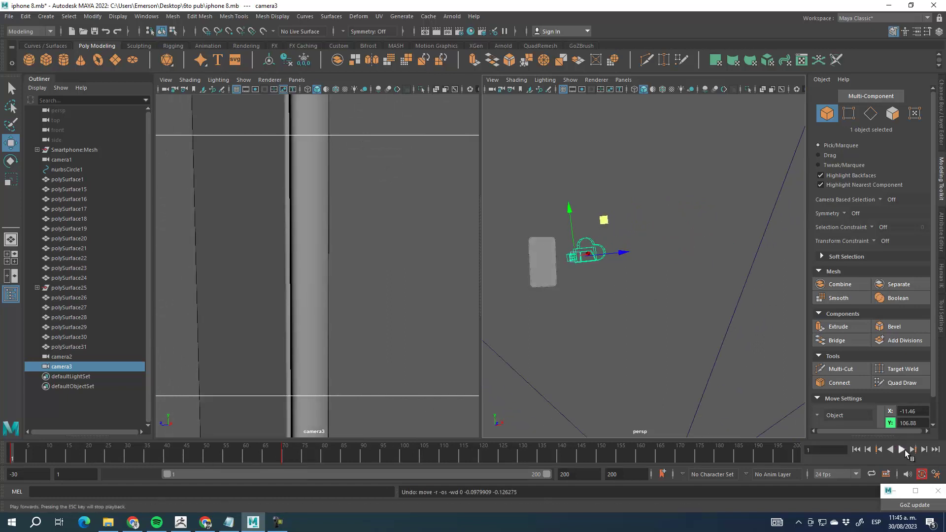
Play the animation from frame 1 several times to review camera3's pull-back framing of the phone.
left_click(902, 450)
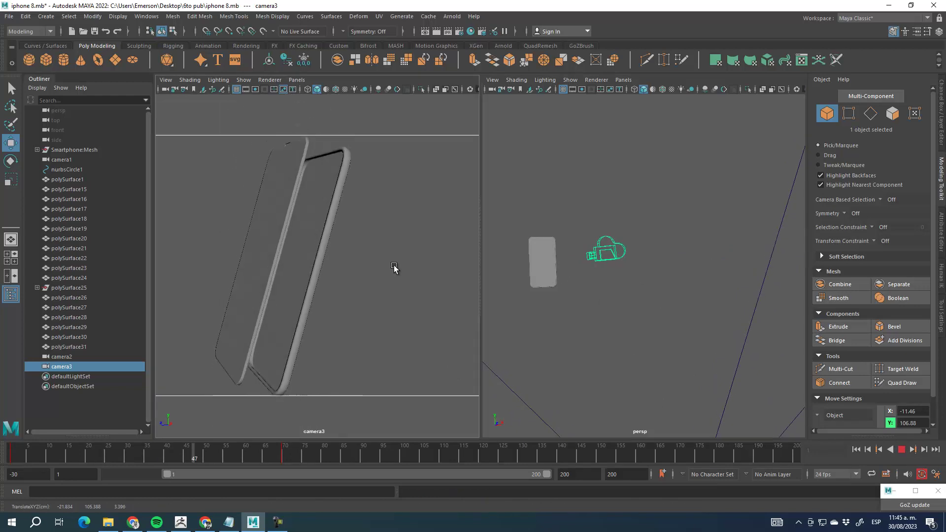
left_click(902, 450)
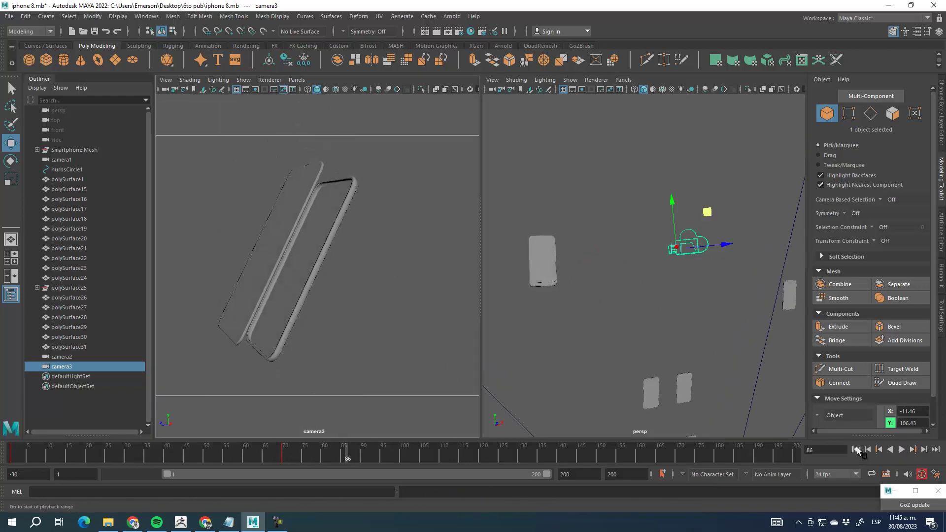
left_click(856, 450)
left_click(902, 450)
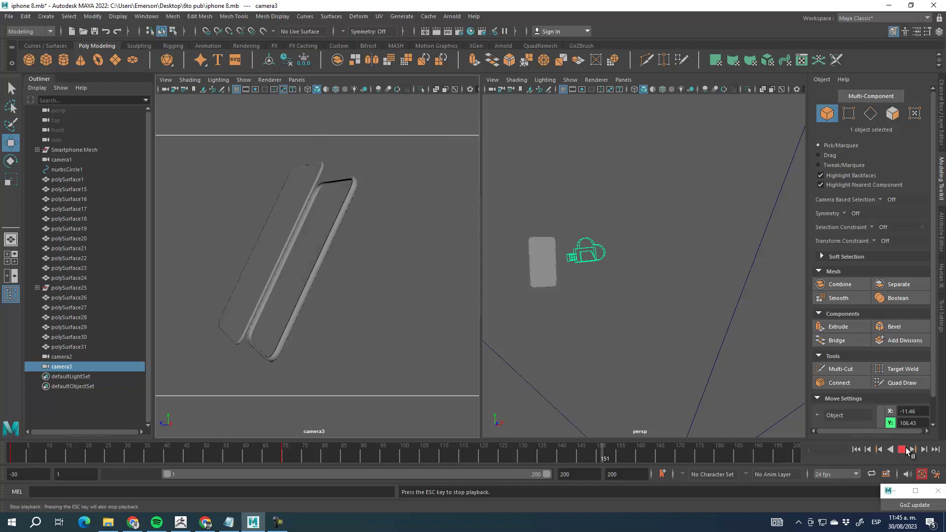
left_click(898, 449)
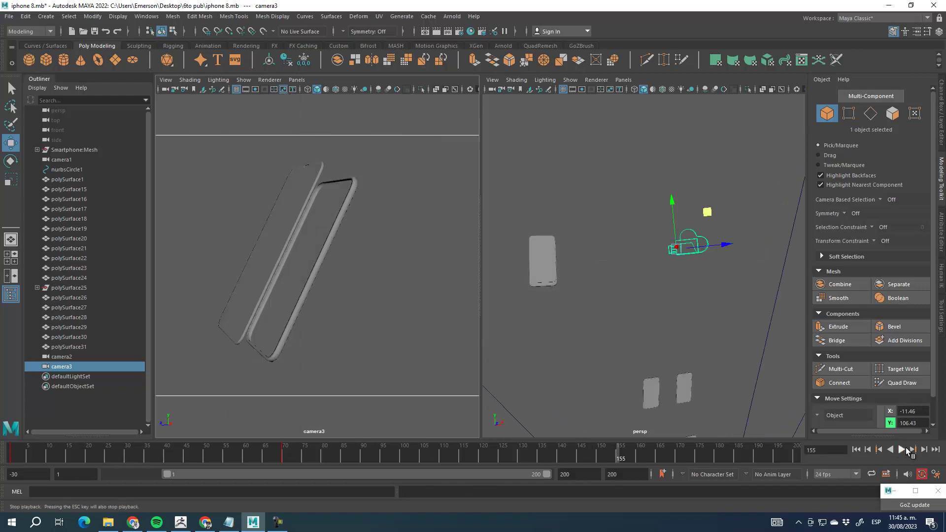
left_click(857, 449)
left_click(903, 450)
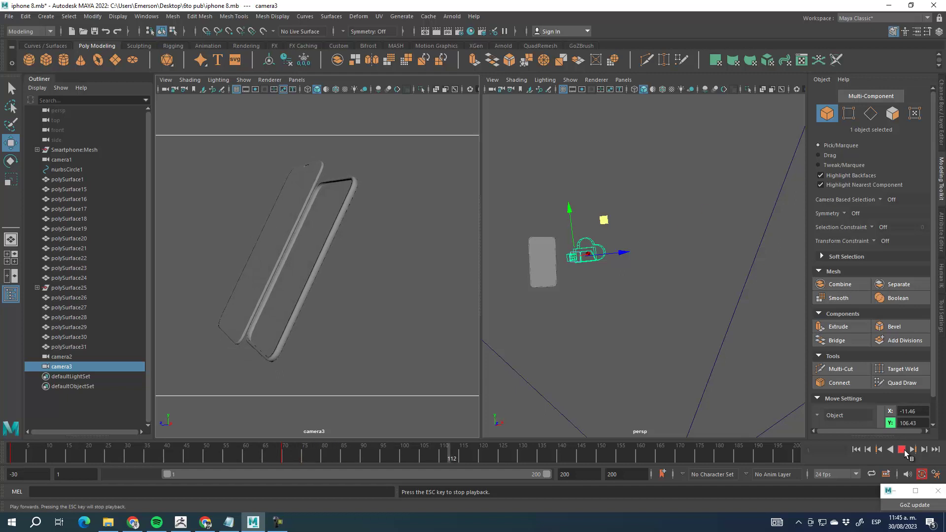
left_click(903, 450)
Maximize camera3's view, playblast it to a movie file named Cam 3, and close the finished clip.
left_click(404, 222)
key("space")
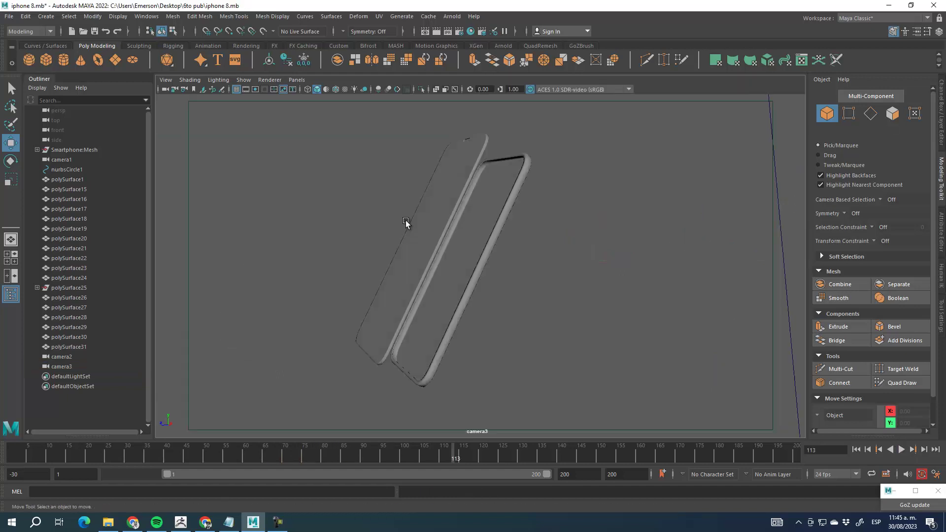
left_click(143, 17)
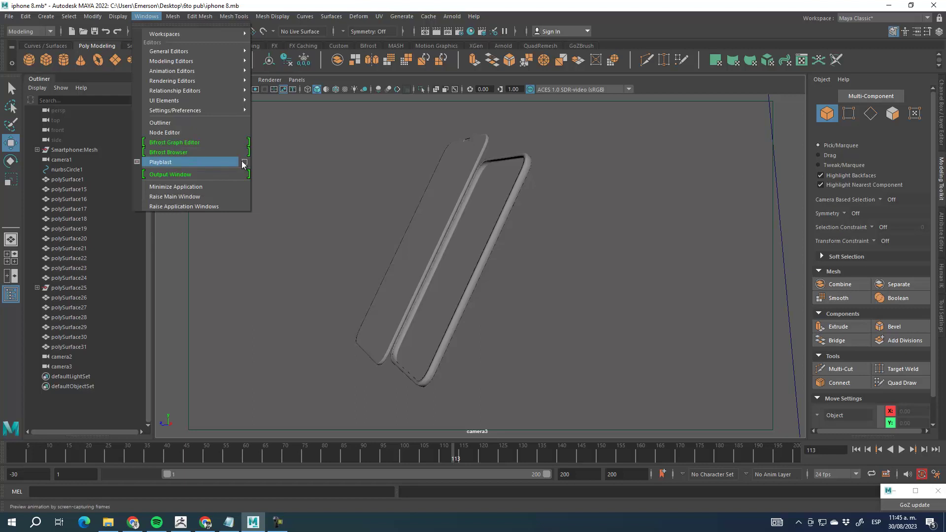
left_click(247, 162)
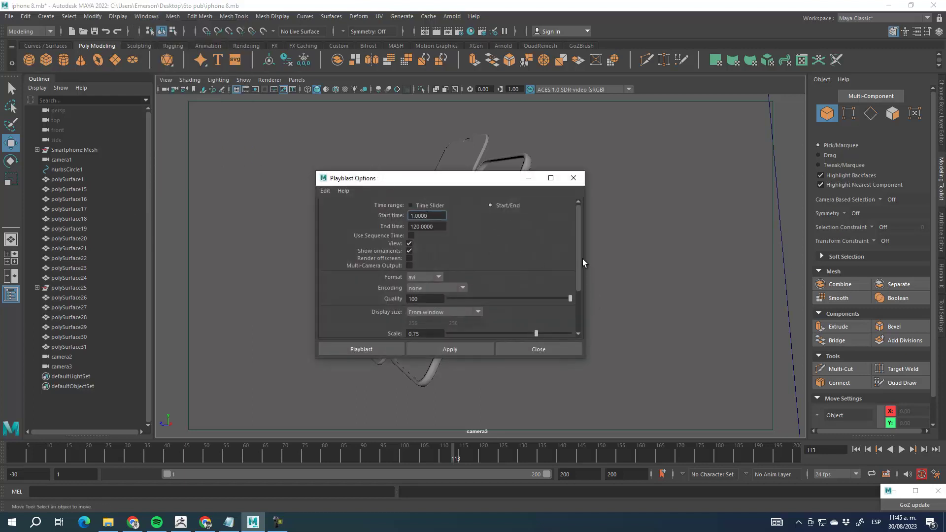
scroll(583, 291, "down", 5)
left_click(476, 330)
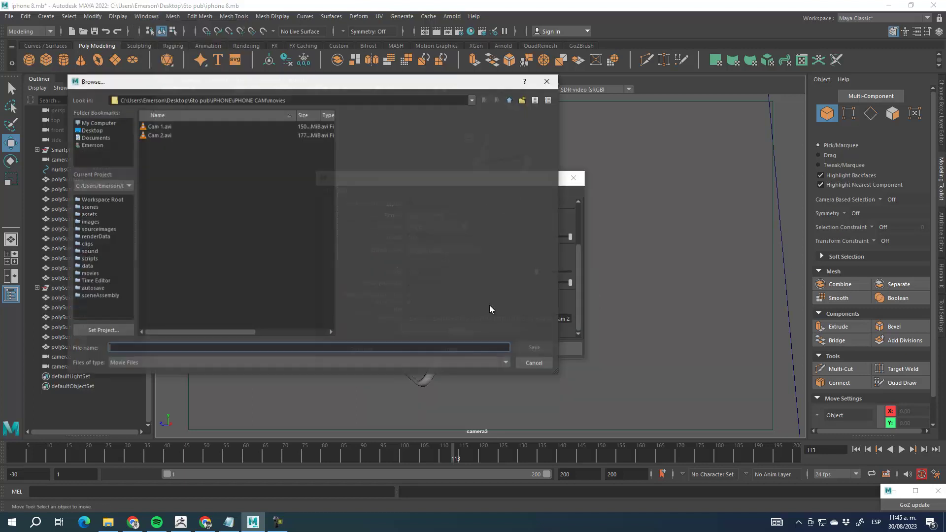
type("Cam 3")
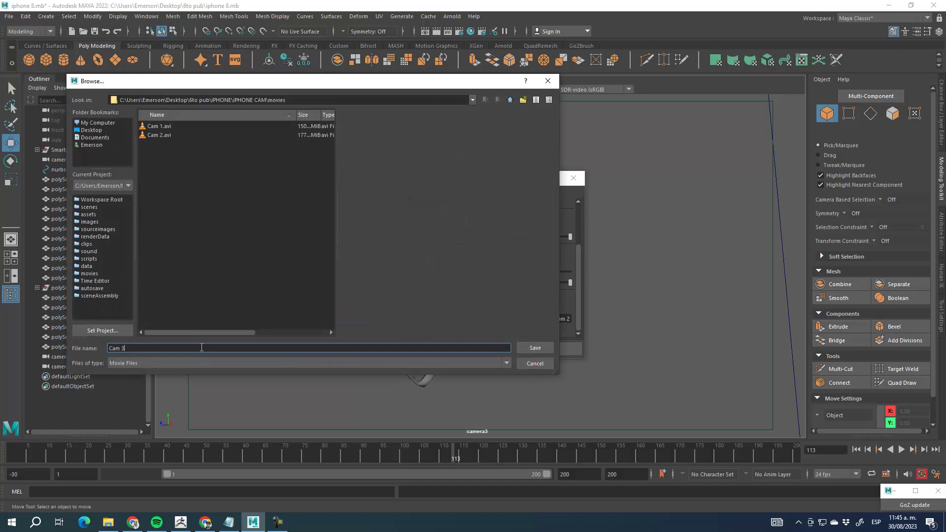
left_click(550, 348)
left_click(360, 349)
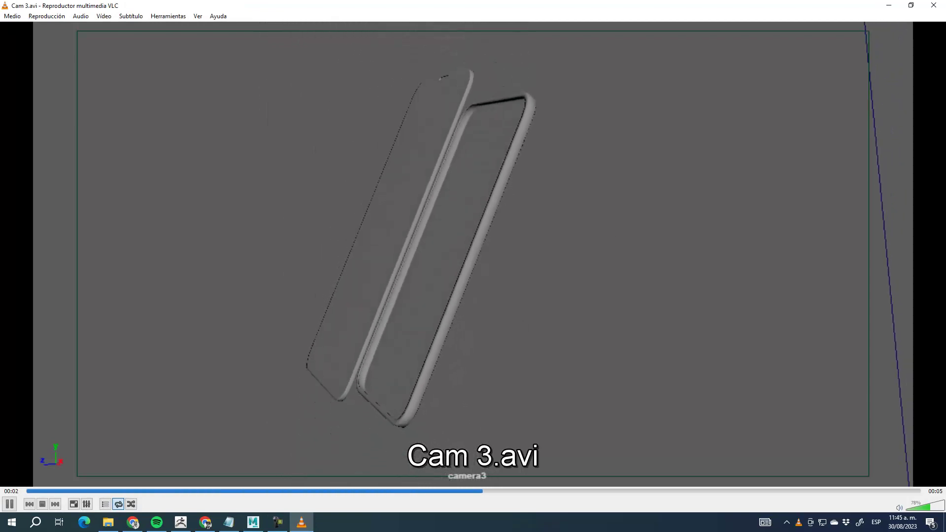
left_click(933, 6)
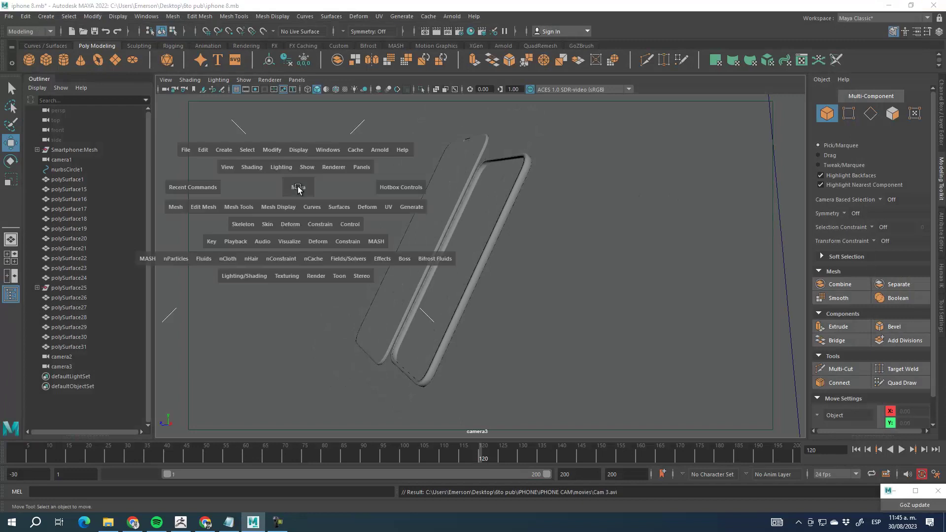
Return to the full perspective view and hide all the phone surfaces, the curve and the three cameras.
key("space")
key("space")
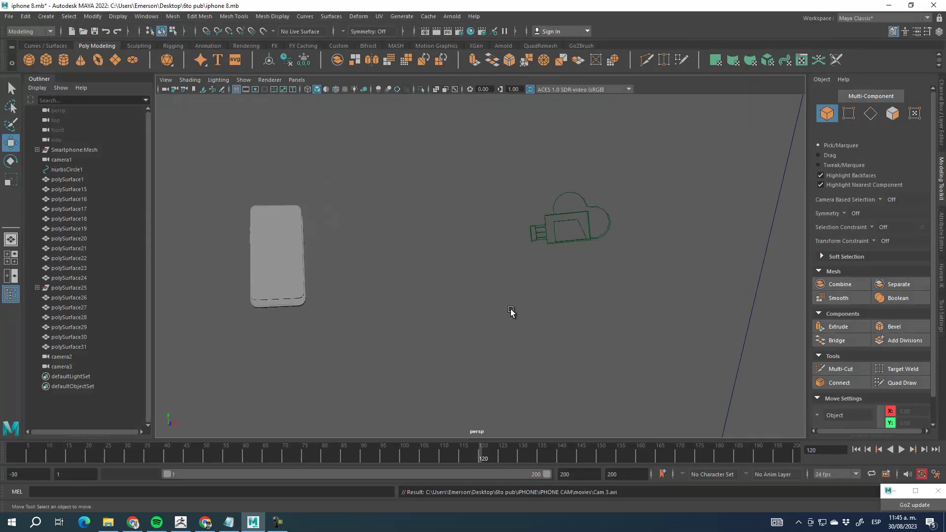
right_click_drag(542, 317, 468, 323, "alt")
left_click_drag(468, 324, 432, 235, "alt")
left_click_drag(440, 169, 642, 363, "alt")
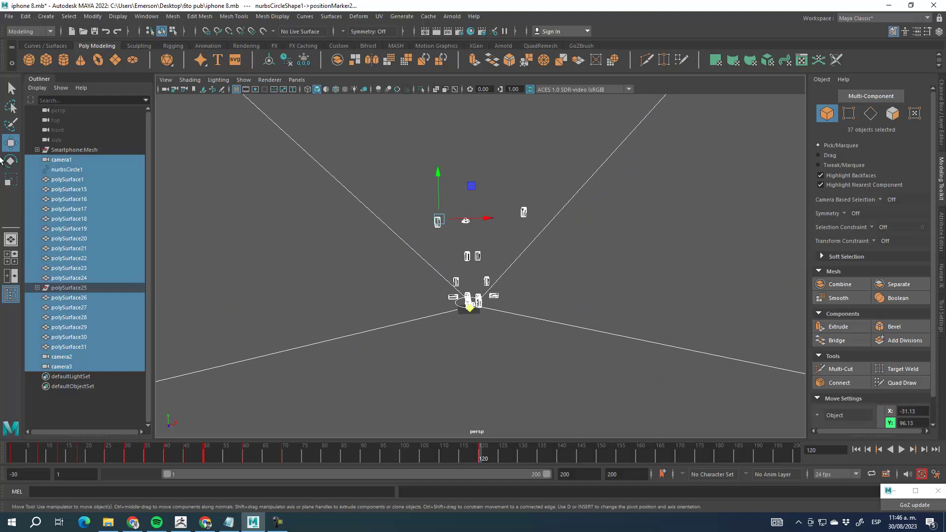
key("ctrl+h")
Create a 3D type object over the grid and replace its text with IPHONE.
key("f")
right_click_drag(503, 200, 499, 251, "alt")
left_click_drag(499, 251, 467, 294, "alt")
middle_click_drag(467, 294, 468, 330, "alt")
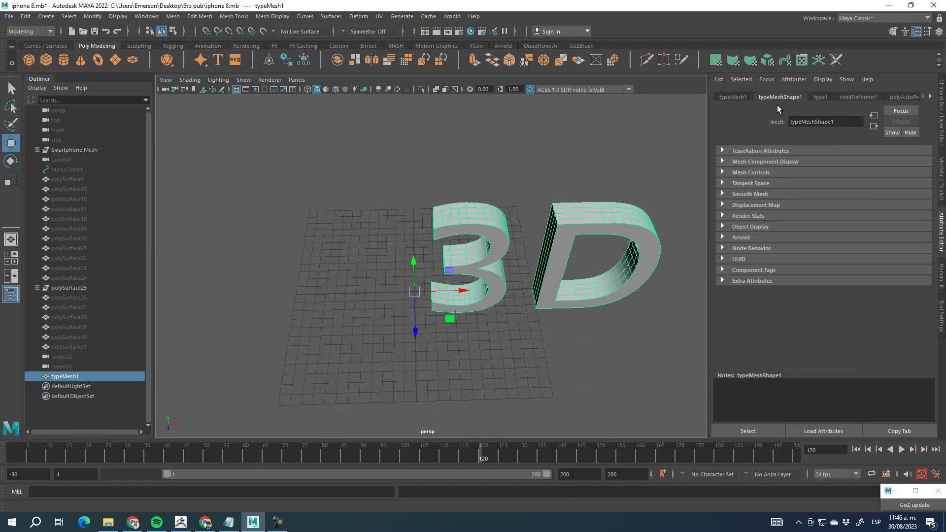
left_click(821, 97)
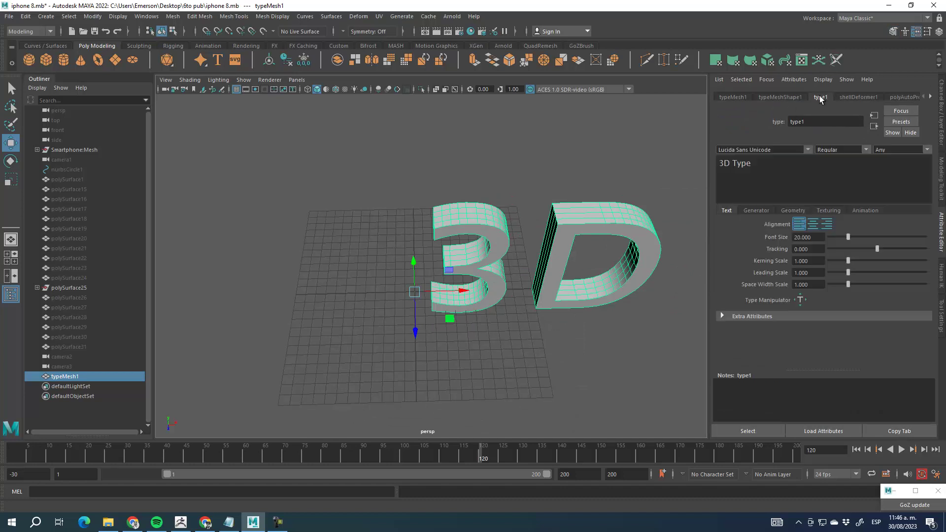
left_click(758, 168)
double_click(741, 164)
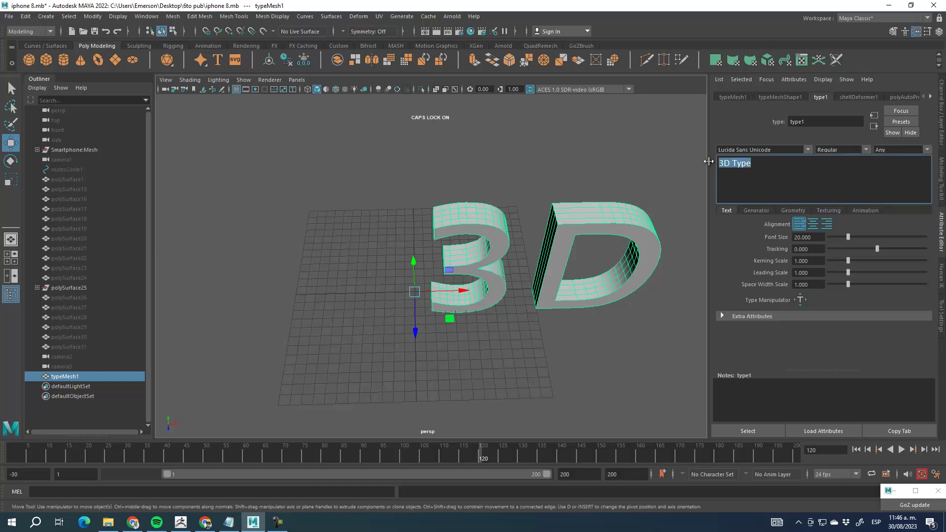
type("IPN")
key("BackSpace")
type("HONE")
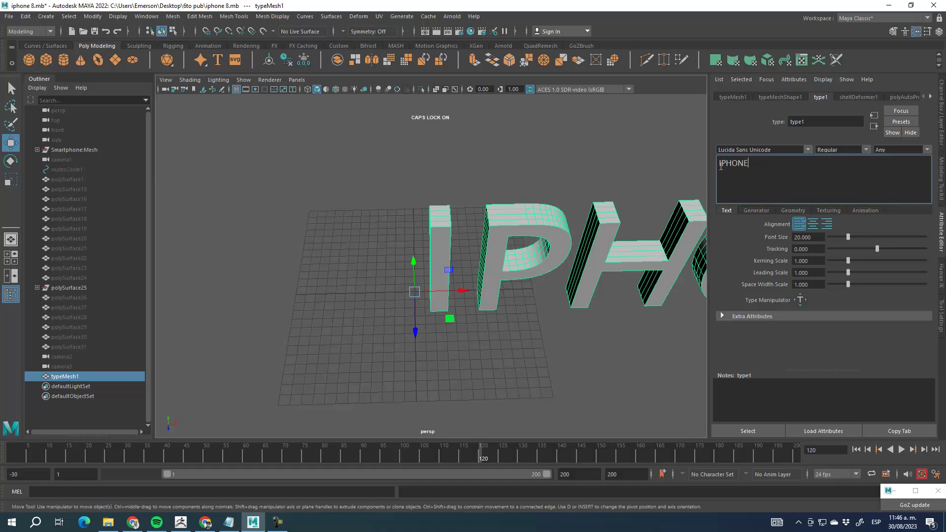
Set the IPHONE text to centre alignment and frame the whole word.
left_click(814, 224)
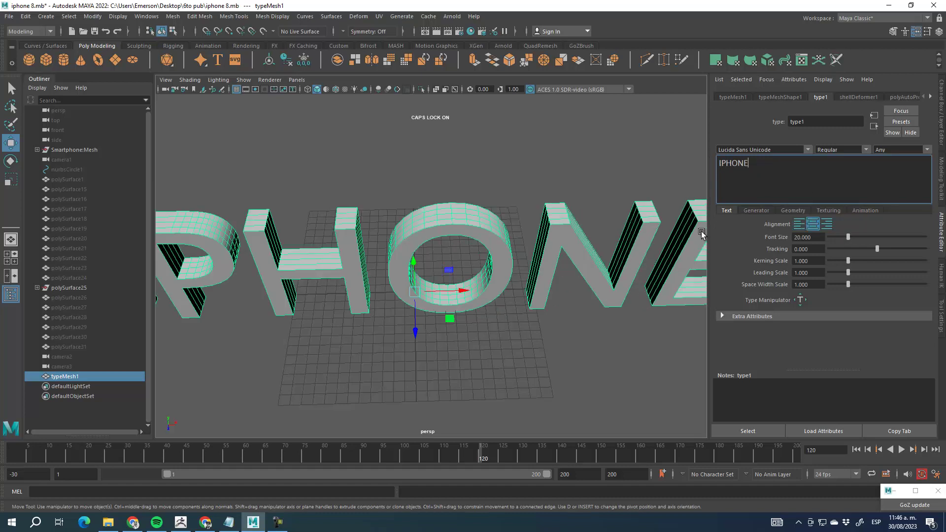
key("f")
left_click_drag(444, 295, 490, 284, "alt")
scroll(452, 275, "up", 3)
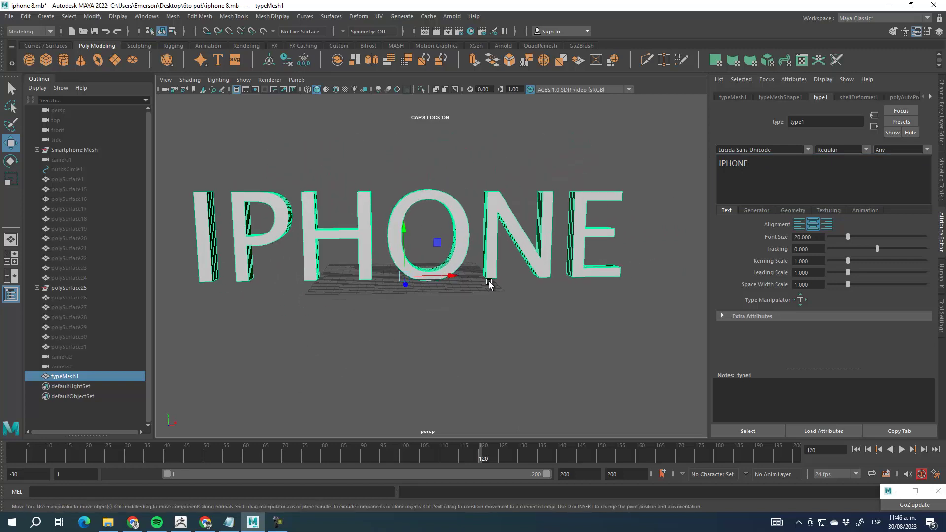
Try the a Aha Wow font and the Bahnschrift Condensed font on the IPHONE text.
left_click(791, 211)
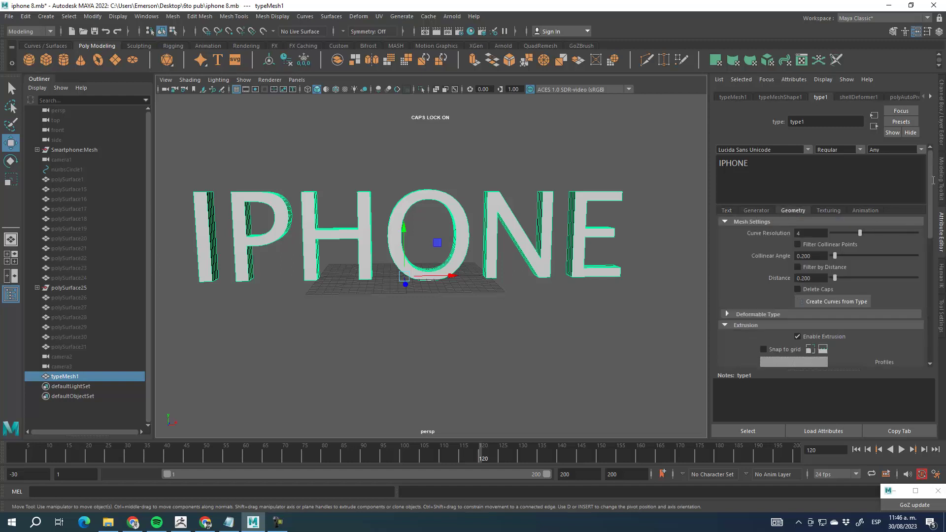
scroll(838, 246, "down", 1)
scroll(813, 197, "up", 1)
left_click(759, 149)
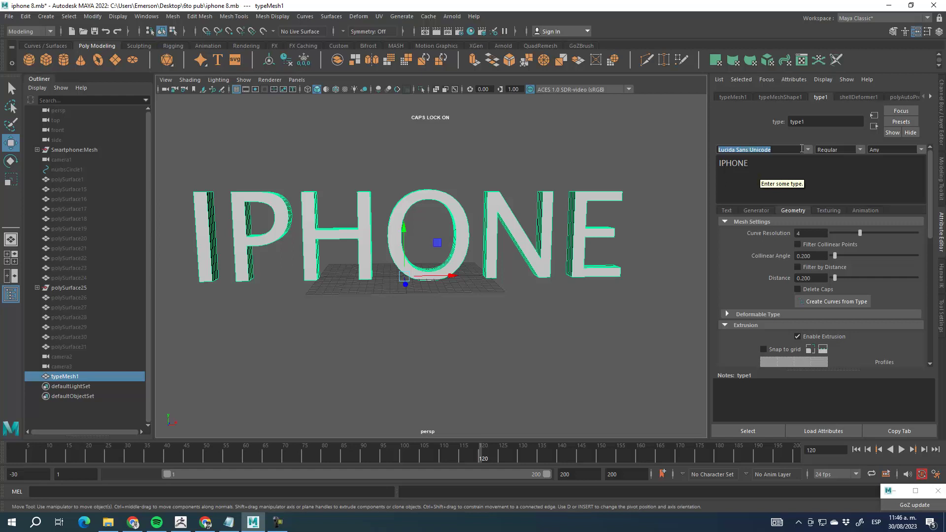
left_click(808, 150)
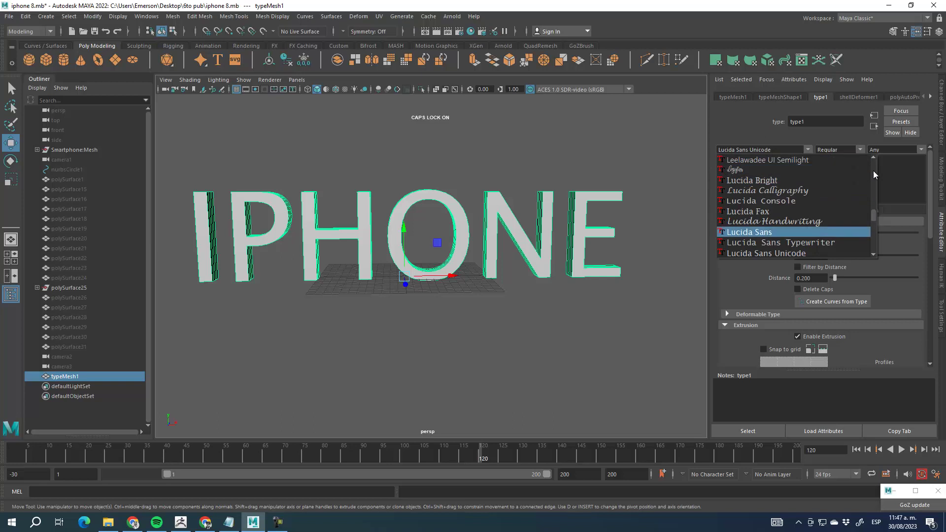
scroll(873, 163, "down", 6)
scroll(873, 162, "up", 10)
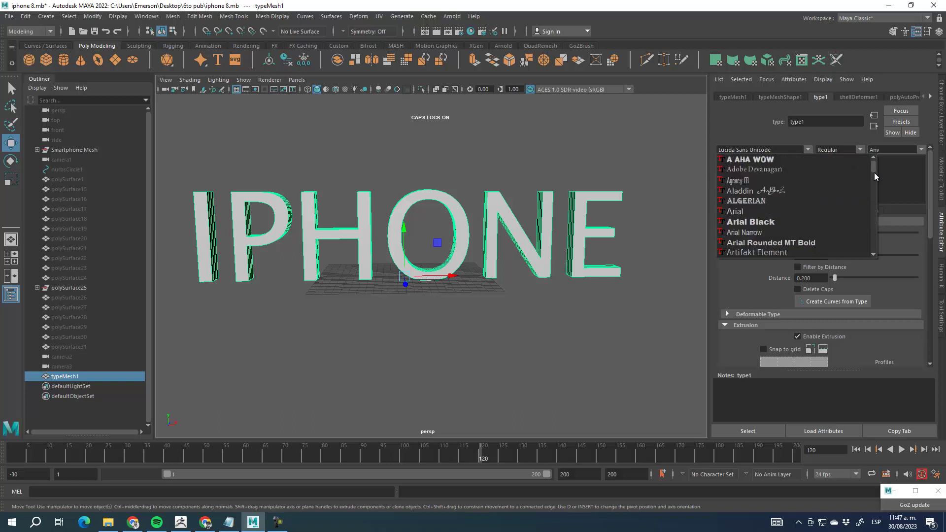
left_click(776, 161)
left_click(808, 149)
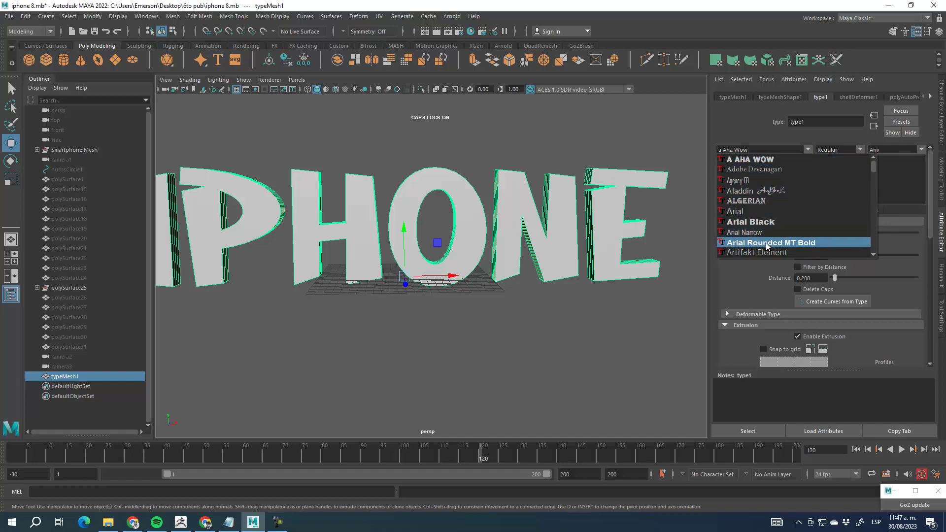
scroll(767, 239, "down", 4)
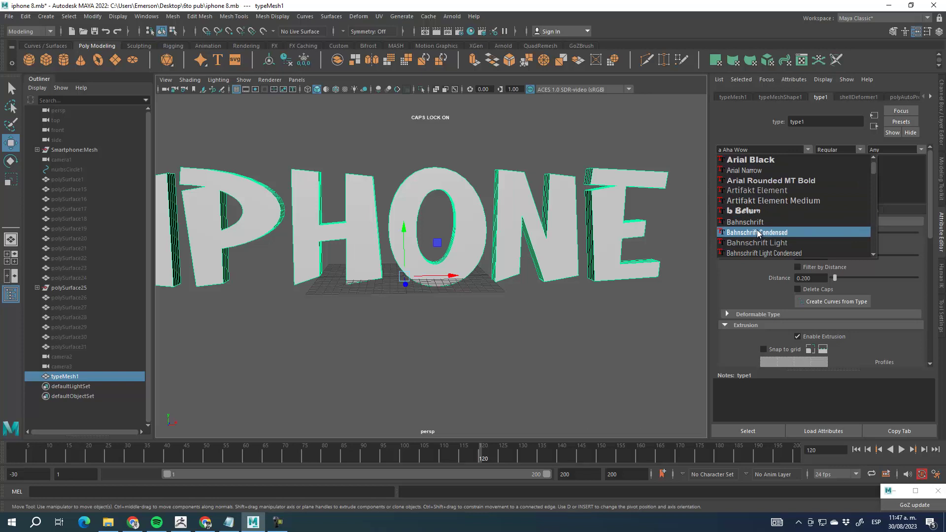
left_click(764, 231)
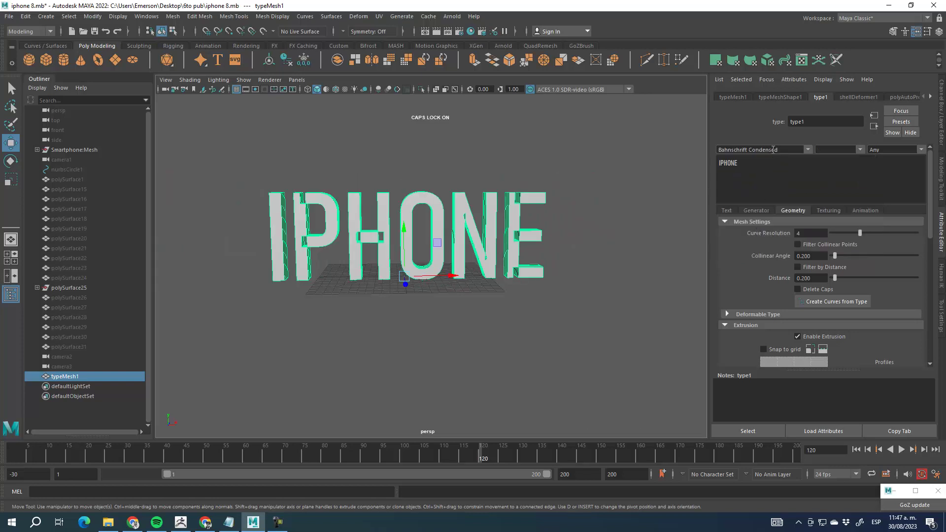
Cycle through the fonts after Bahnschrift Condensed on the IPHONE text and set it to DIN Offc Black.
left_click_drag(797, 149, 670, 147)
key("Down")
key("Down")
key("Down")
key("Down")
key("Down")
key("Down")
key("Down")
key("Down")
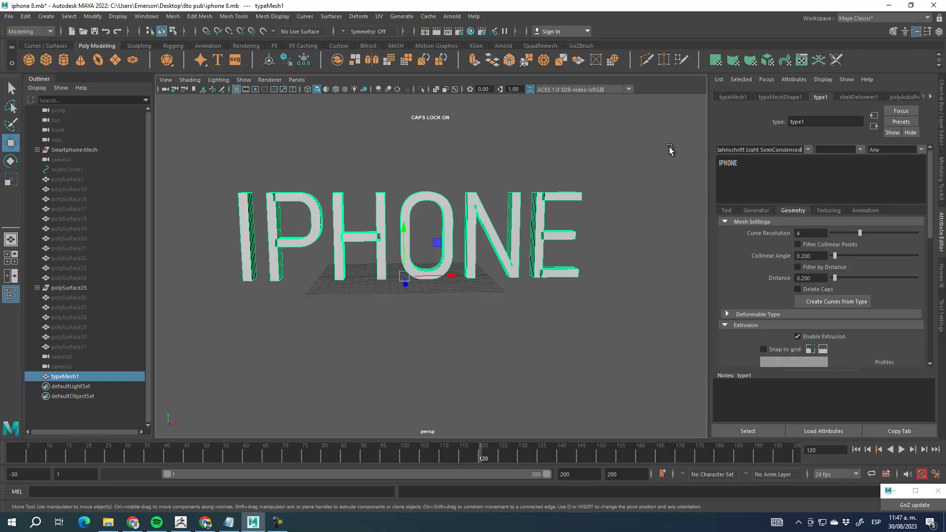
key("Down")
key("Down")
key("Down")
key("Down")
key("Down")
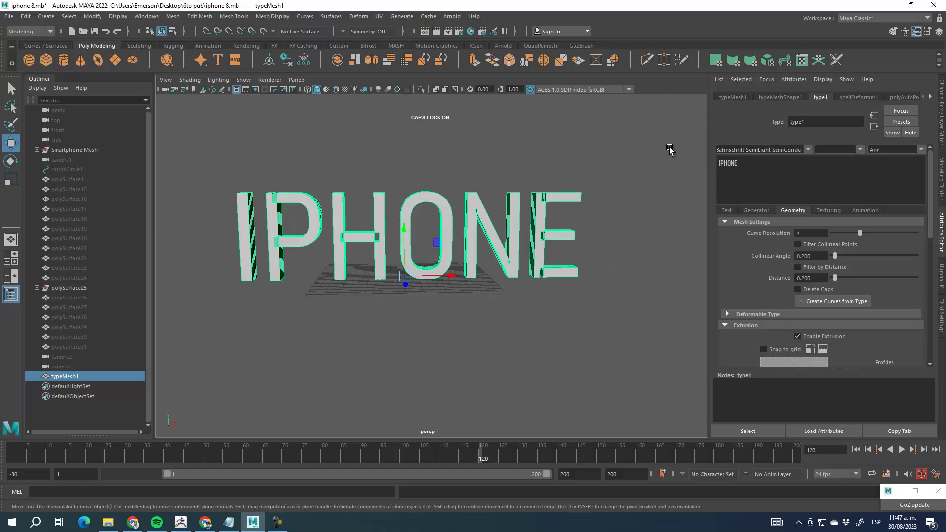
key("Up")
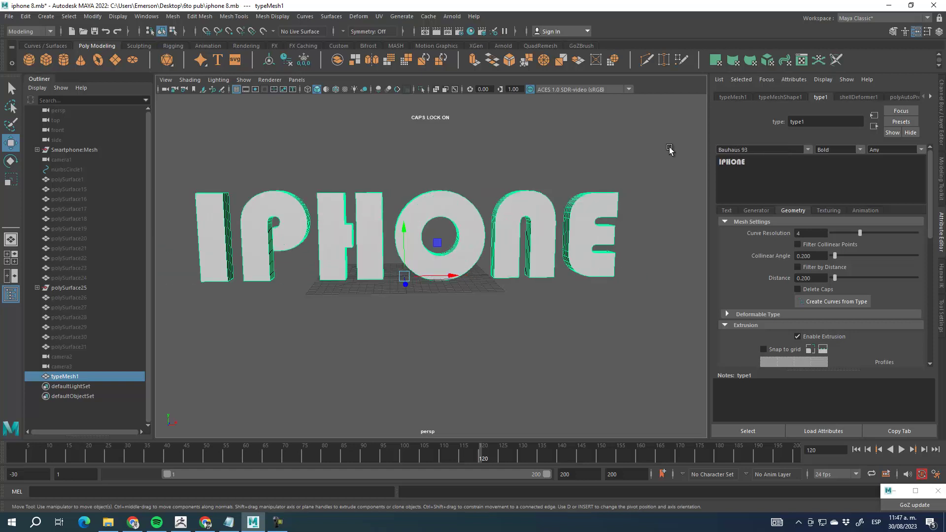
key("Down")
key("Down")
key("Down")
key("Down")
key("Down")
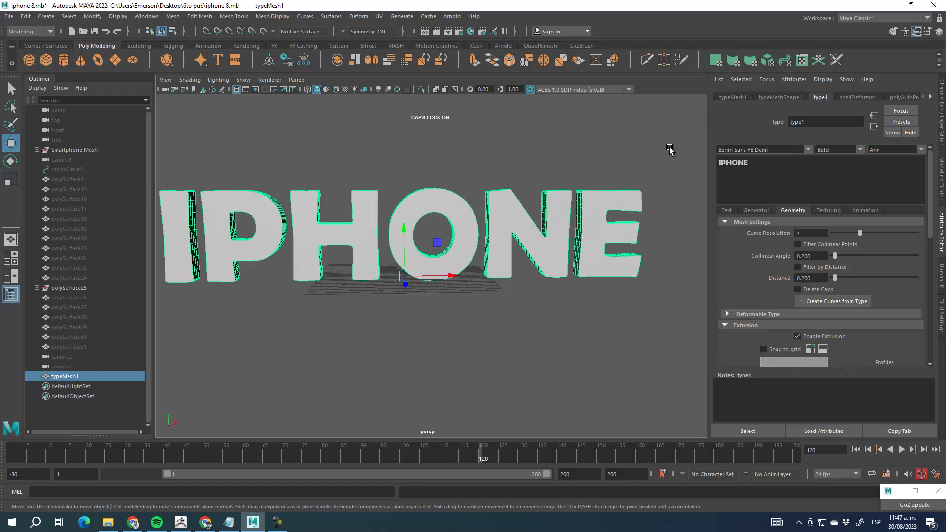
key("Up")
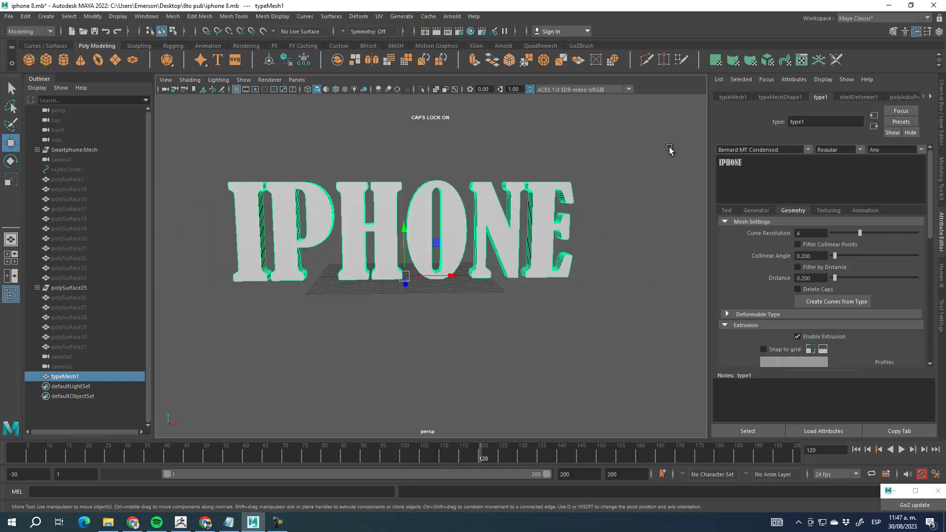
key("Down")
key("Down")
key("Down")
key("Down")
key("Down")
key("Down")
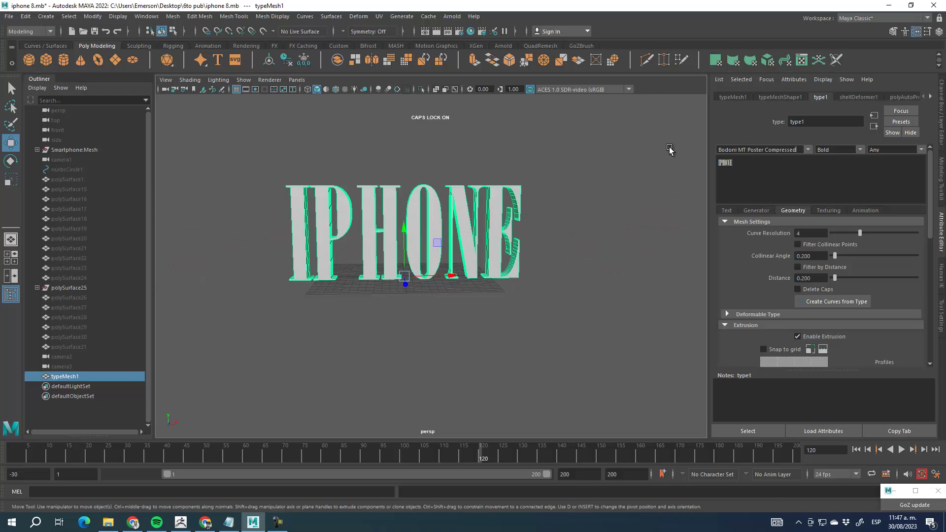
key("Down")
key("Down")
key("Down")
key("Down")
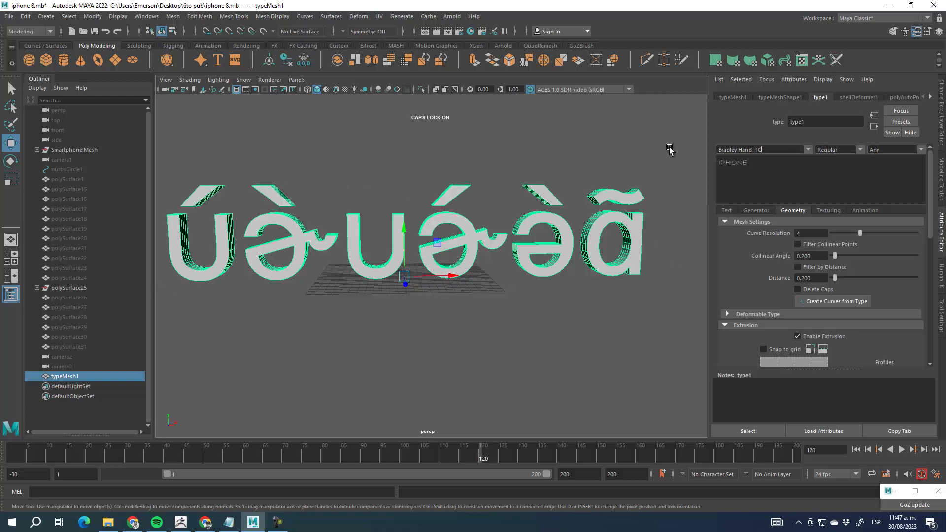
key("Down")
key("Down")
key("Down")
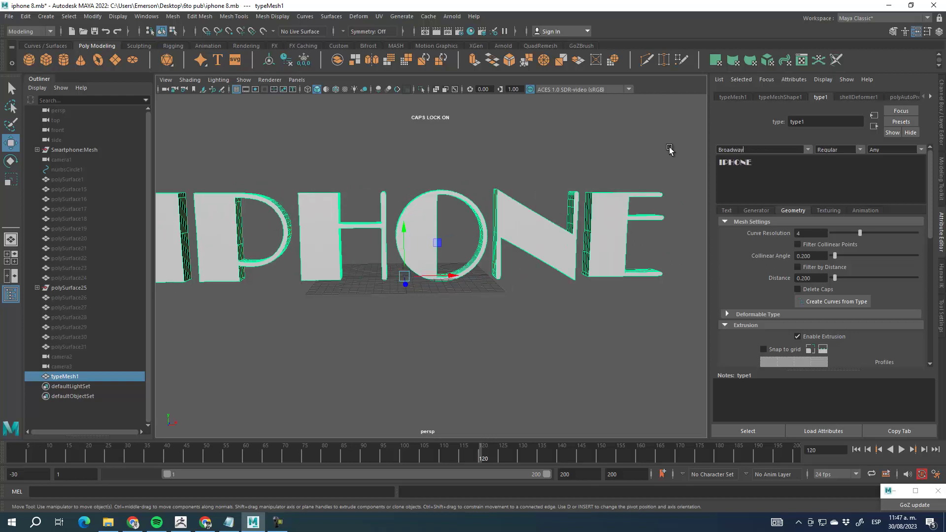
key("Down")
key("Down")
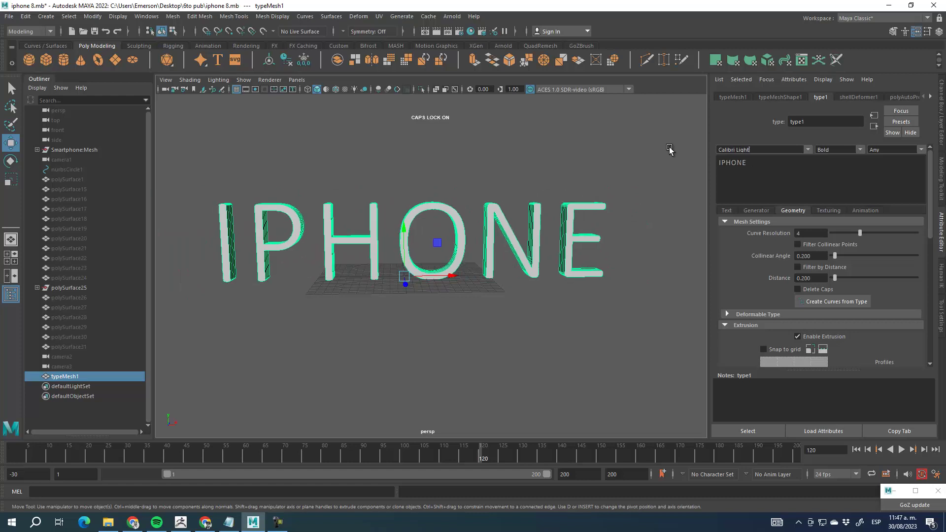
key("Down")
key("Down")
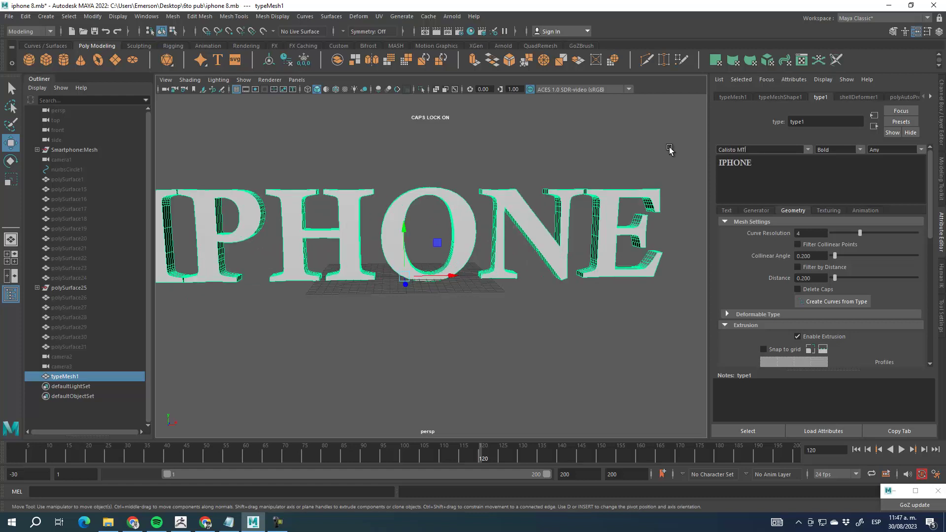
key("Down")
key("Down")
key("Down")
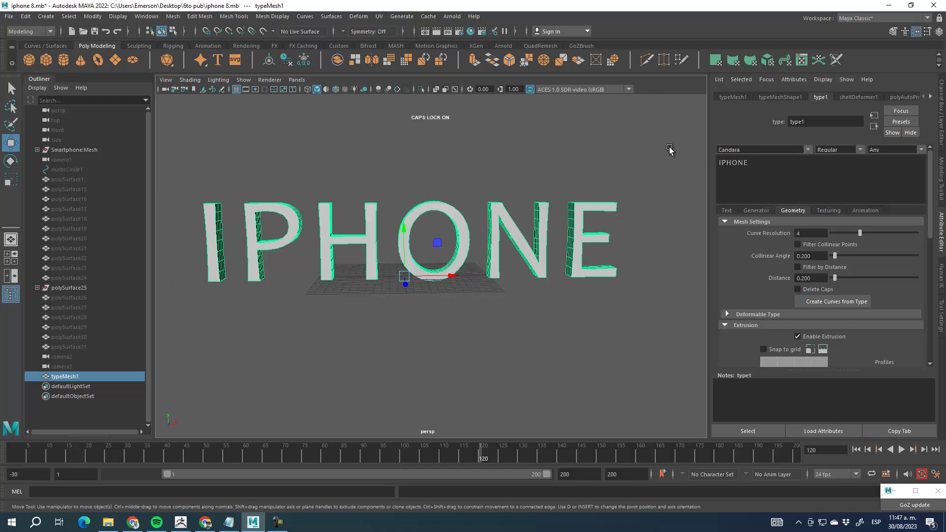
key("Down")
key("Down")
key("Down")
key("Down")
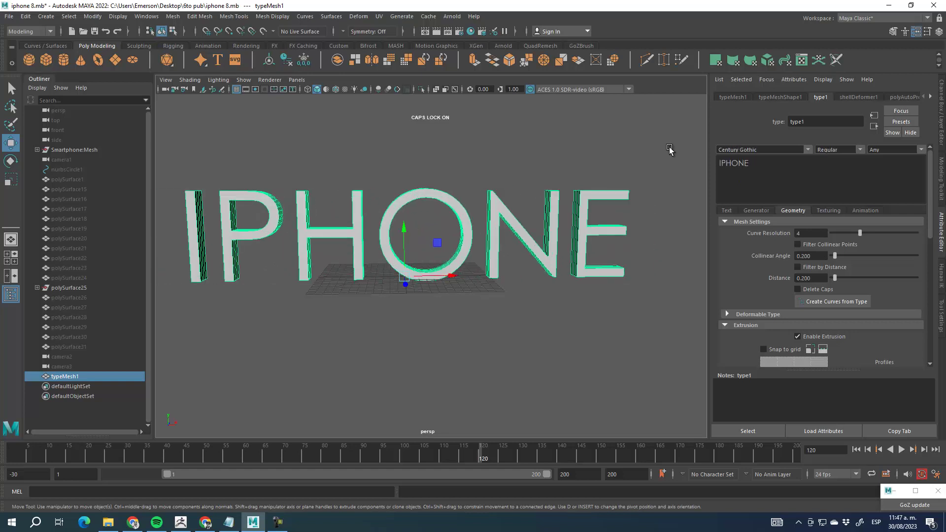
key("Down")
key("Down")
key("Down")
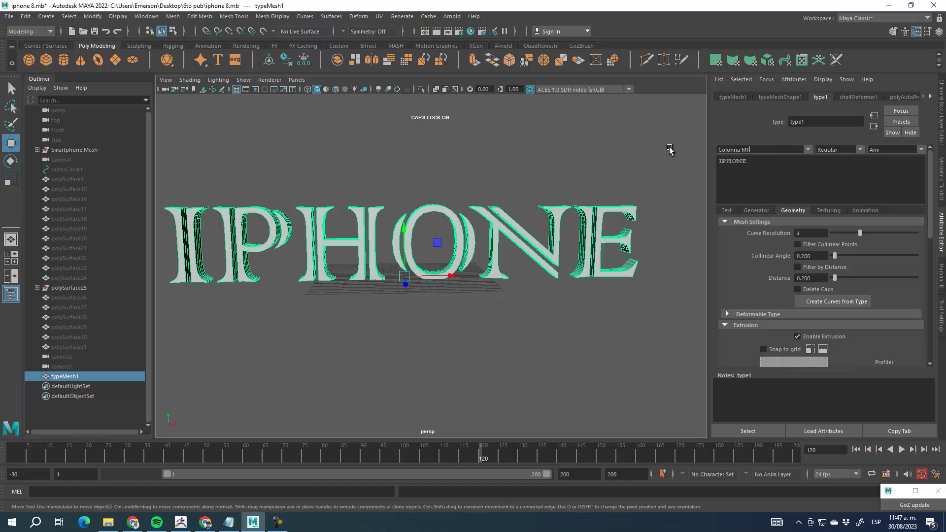
key("Down")
key("Down")
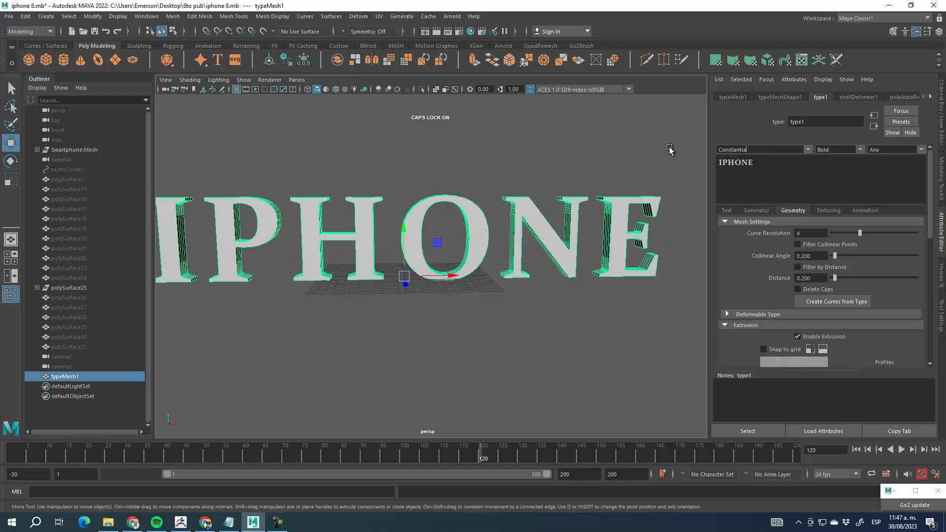
key("Down")
key("Down")
key("Down")
key("Down")
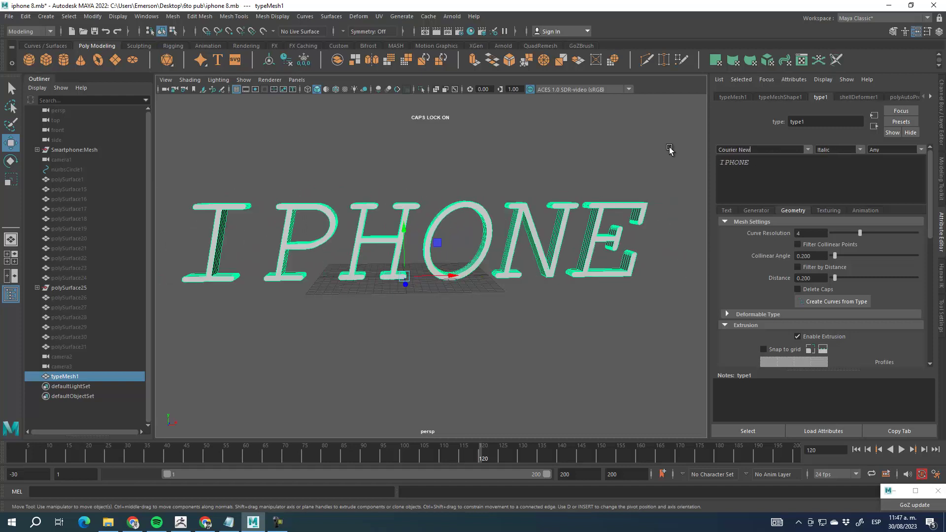
key("Down")
key("Down")
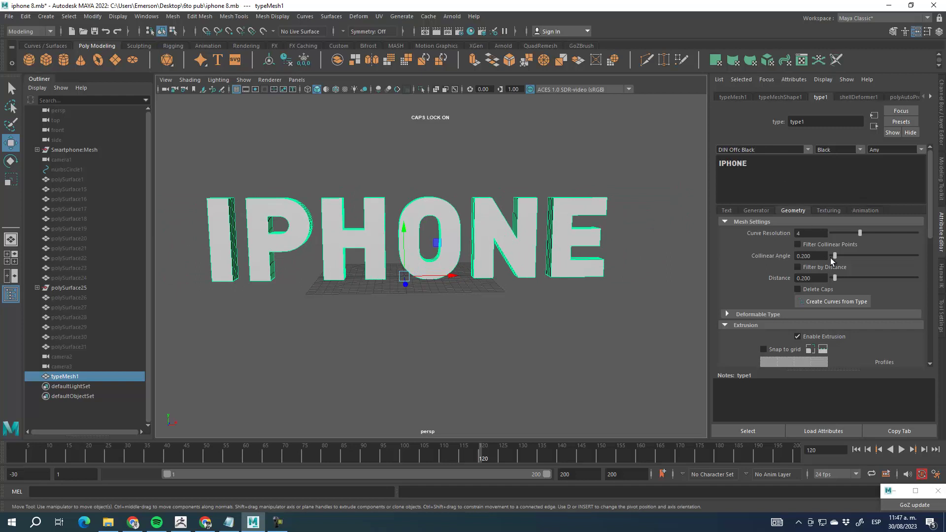
Enable the bevel on the extruded IPHONE text.
left_click_drag(382, 249, 513, 280, "alt")
scroll(513, 280, "up", 4)
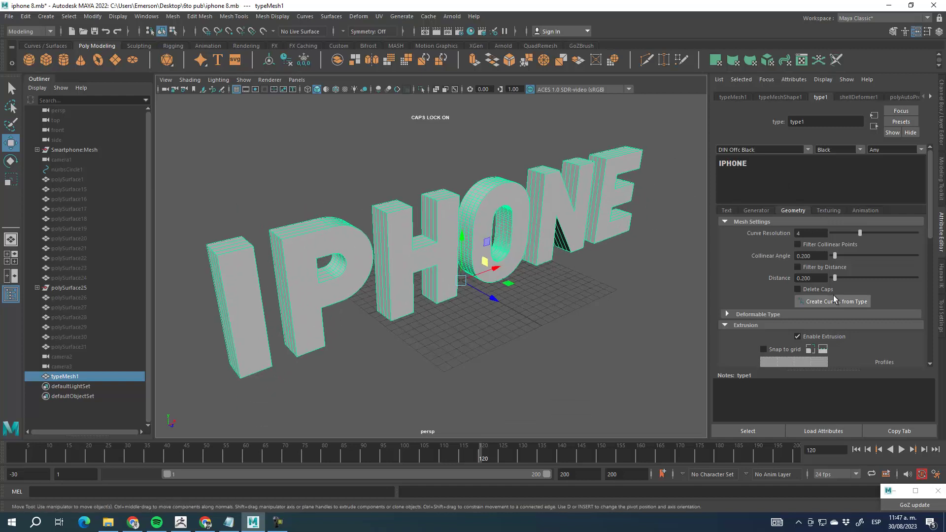
left_click_drag(930, 204, 925, 276)
left_click(799, 313)
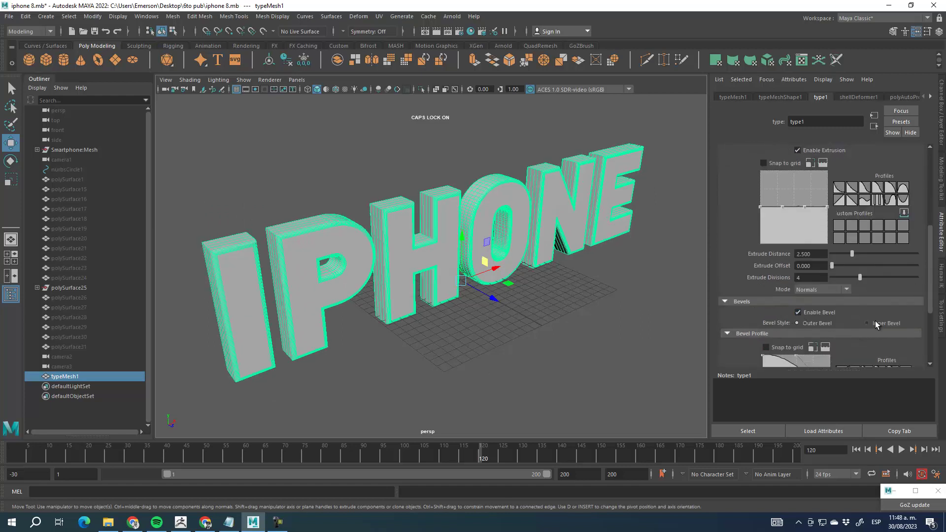
Try the arch-shaped bevel profile preset on the IPHONE letters and examine their edges.
scroll(926, 223, "down", 3)
scroll(296, 256, "up", 5)
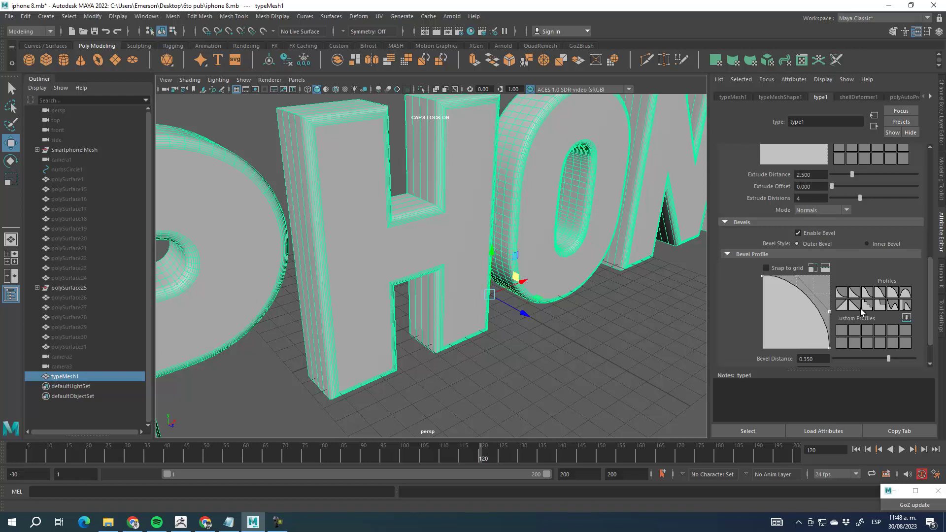
left_click(904, 294)
scroll(394, 237, "down", 5)
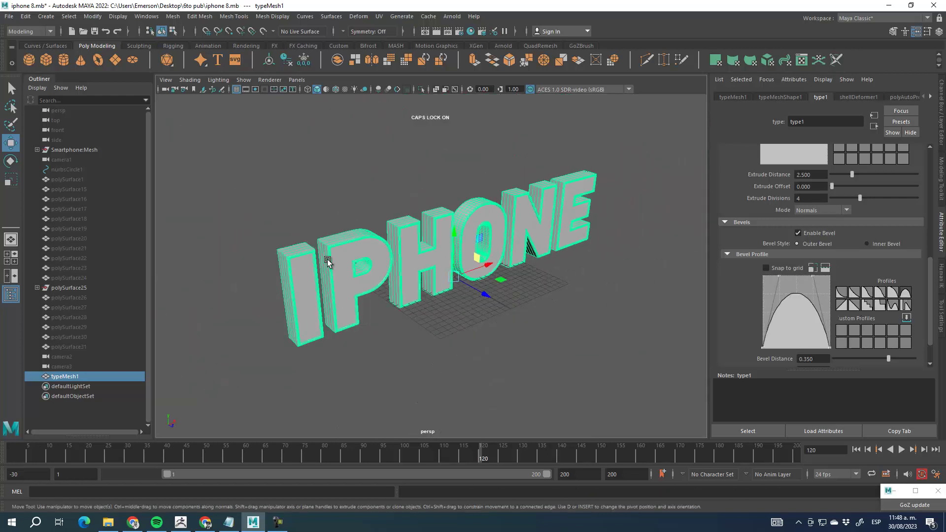
scroll(363, 247, "up", 3)
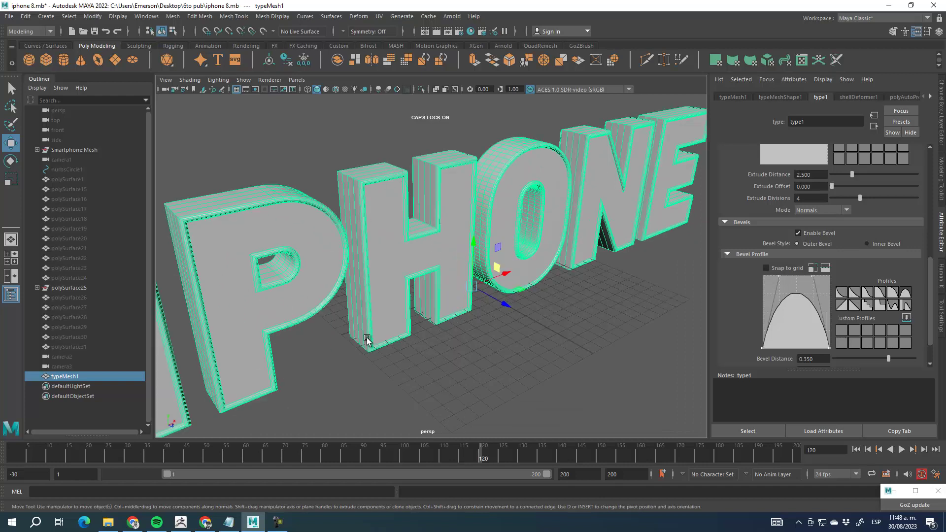
scroll(450, 268, "down", 3)
left_click_drag(450, 268, 477, 273, "alt")
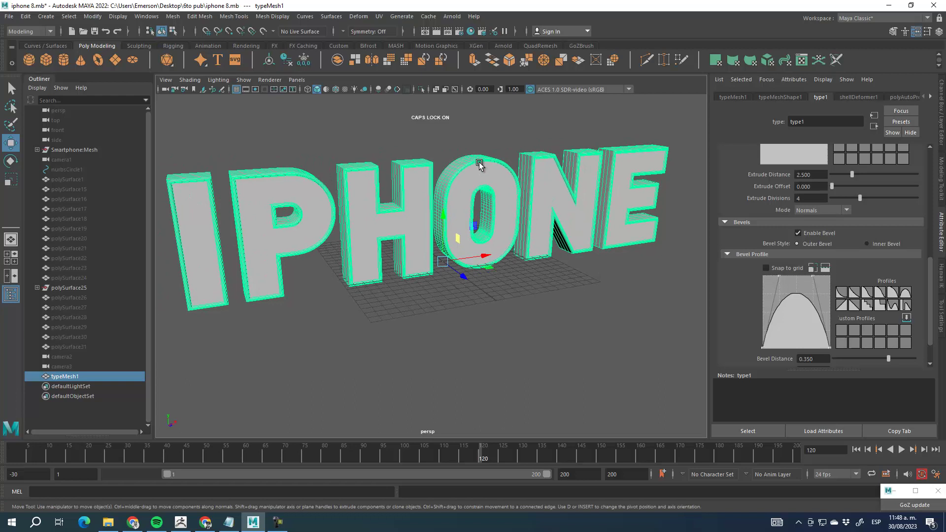
scroll(416, 290, "down", 4)
left_click_drag(465, 285, 433, 279, "alt")
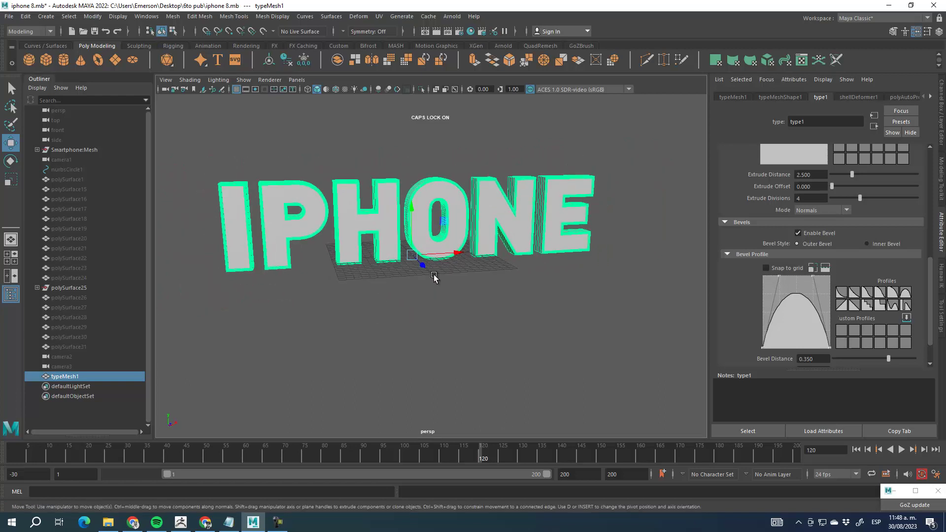
Try several other bevel profile presets on the IPHONE letters, including the rising diagonal, falling concave, wave and arch shapes.
left_click(865, 292)
left_click(842, 306)
left_click_drag(345, 251, 395, 257, "alt")
right_click_drag(395, 256, 549, 316, "alt")
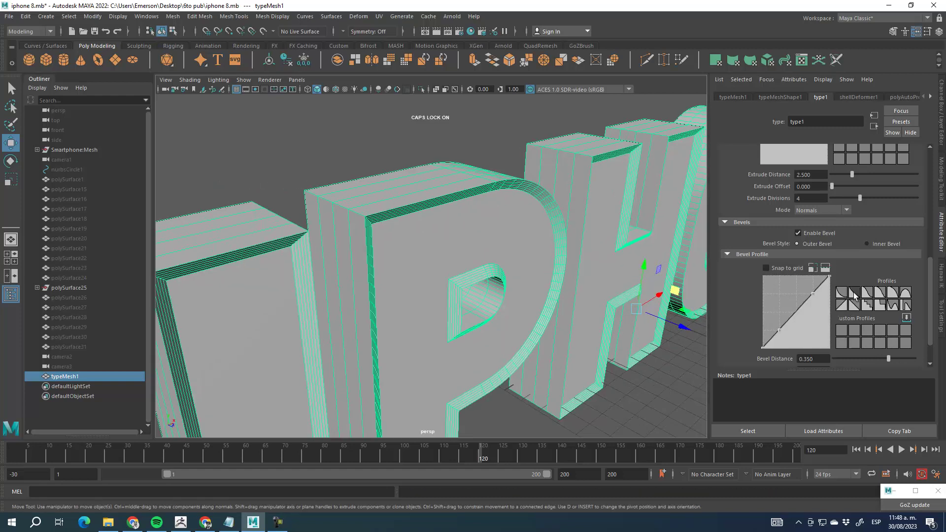
left_click(854, 306)
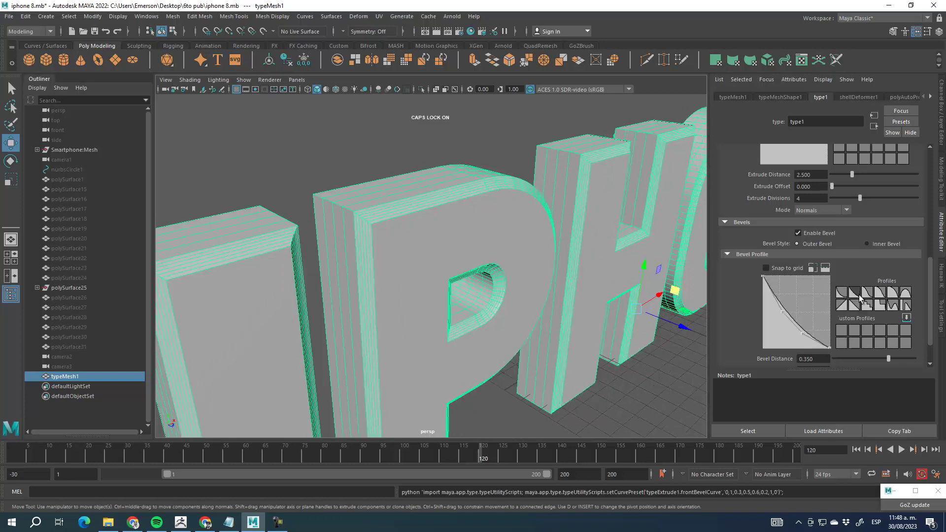
left_click(876, 305)
left_click(890, 305)
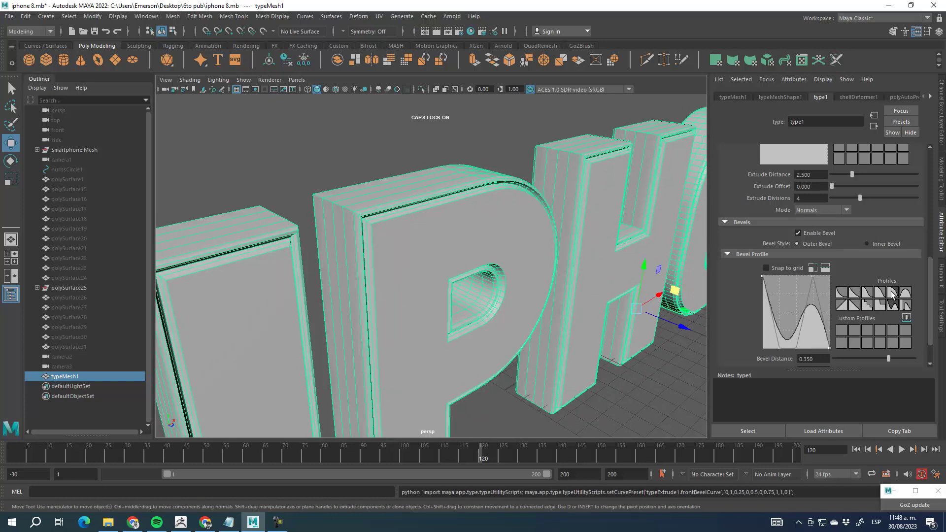
left_click(892, 293)
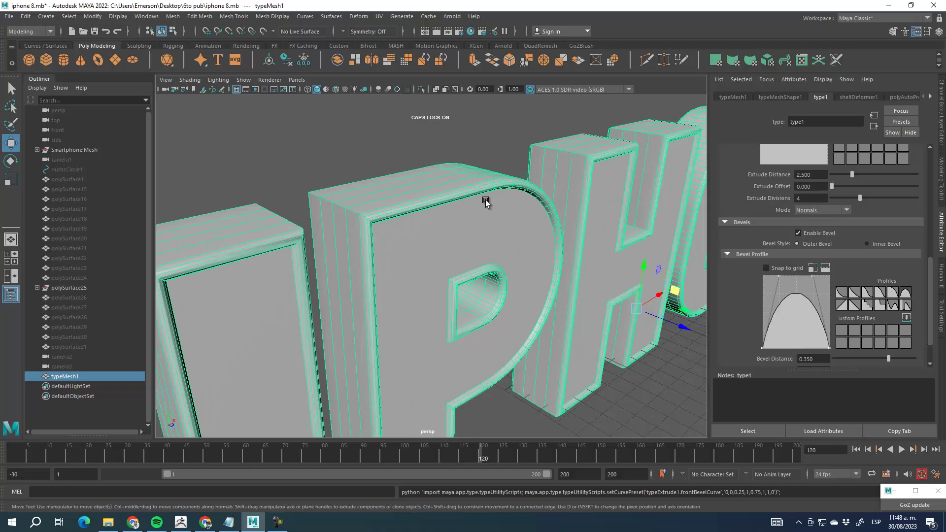
Apply the falling concave curve as the IPHONE text's bevel profile and check the whole word.
left_click(855, 293)
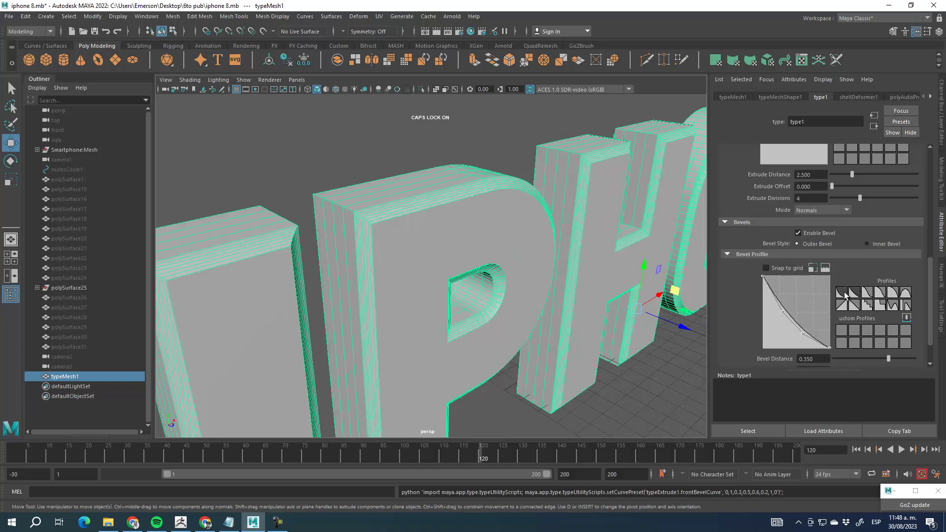
scroll(617, 256, "down", 10)
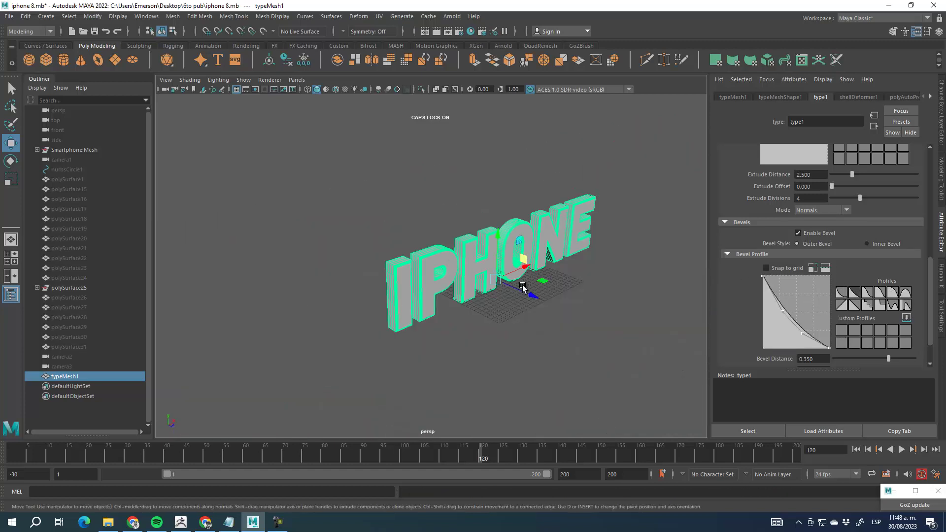
left_click_drag(617, 256, 491, 274, "alt")
scroll(492, 273, "up", 3)
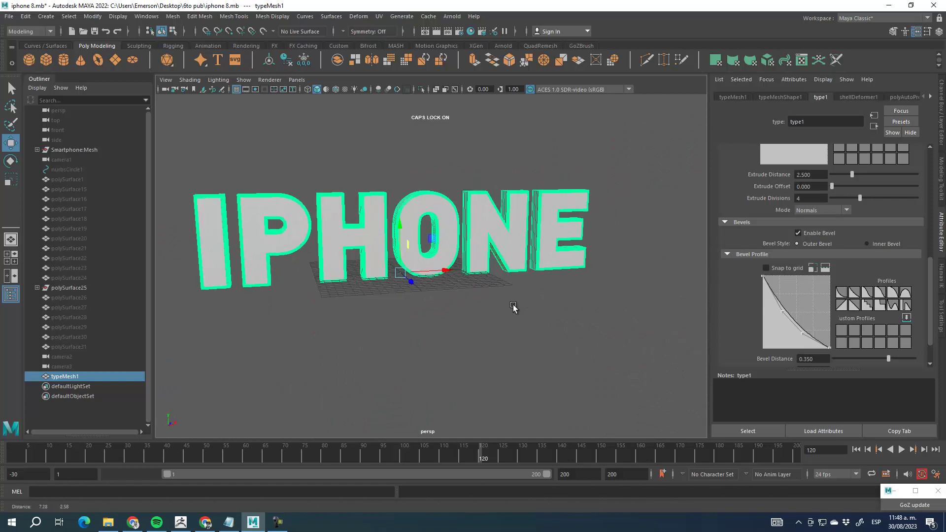
left_click_drag(513, 307, 511, 307, "alt")
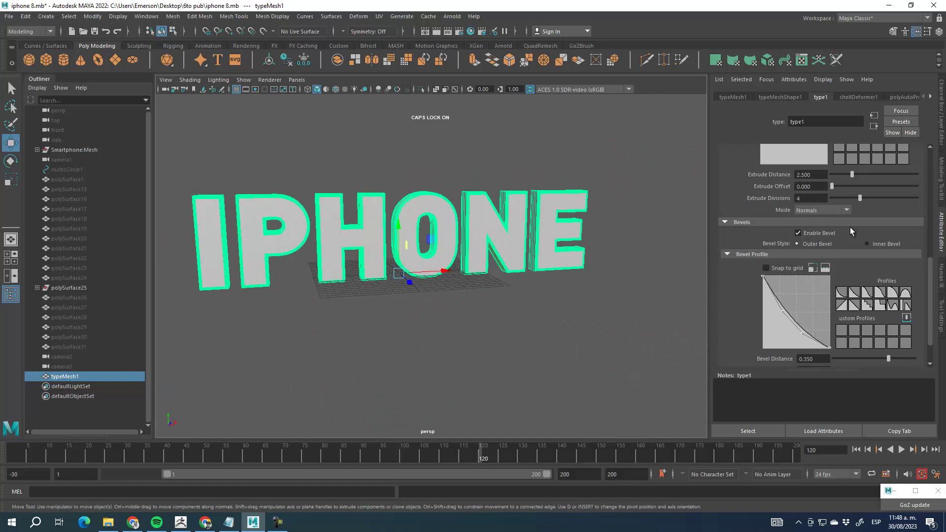
Try a curve resolution of 1 on the IPHONE text and set it to 6.
scroll(838, 226, "up", 3)
scroll(828, 183, "down", 5)
scroll(823, 276, "up", 10)
left_click_drag(443, 246, 505, 222, "alt")
scroll(505, 222, "up", 2)
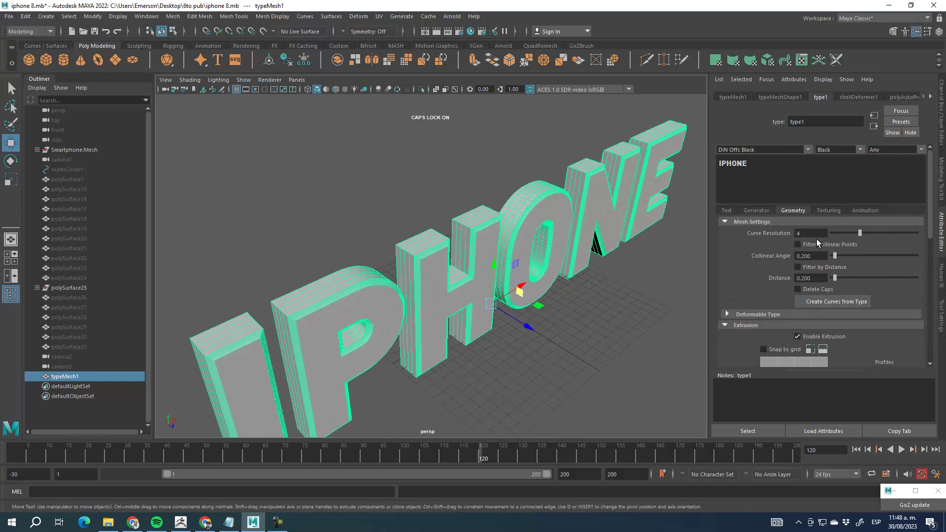
mouse_move(640, 237)
left_mouse_down("alt")
mouse_move(601, 241)
mouse_move(645, 231)
left_mouse_up("alt")
scroll(608, 228, "up", 3)
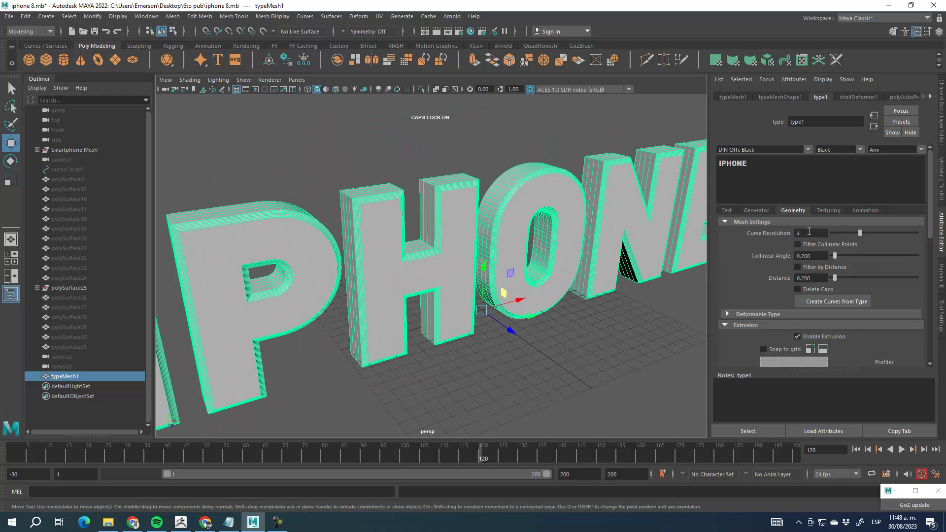
left_click_drag(859, 233, 831, 235)
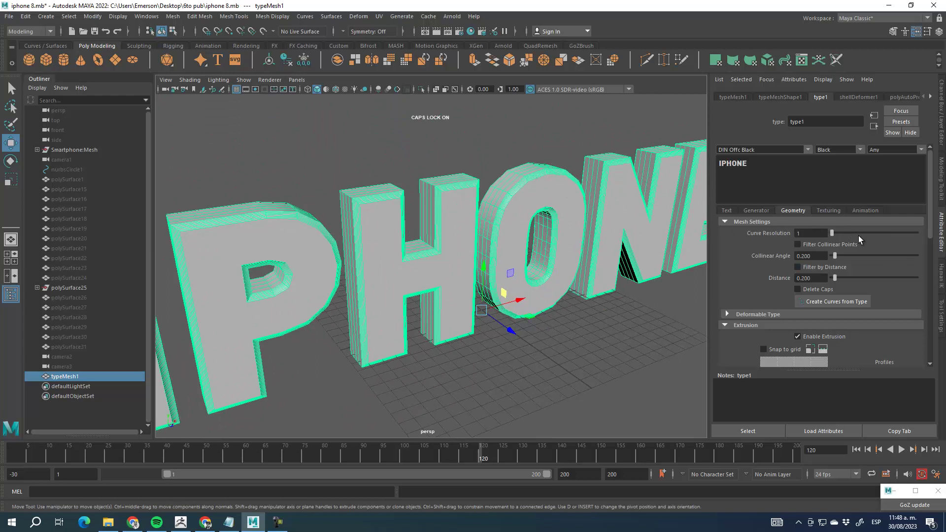
left_click(861, 232)
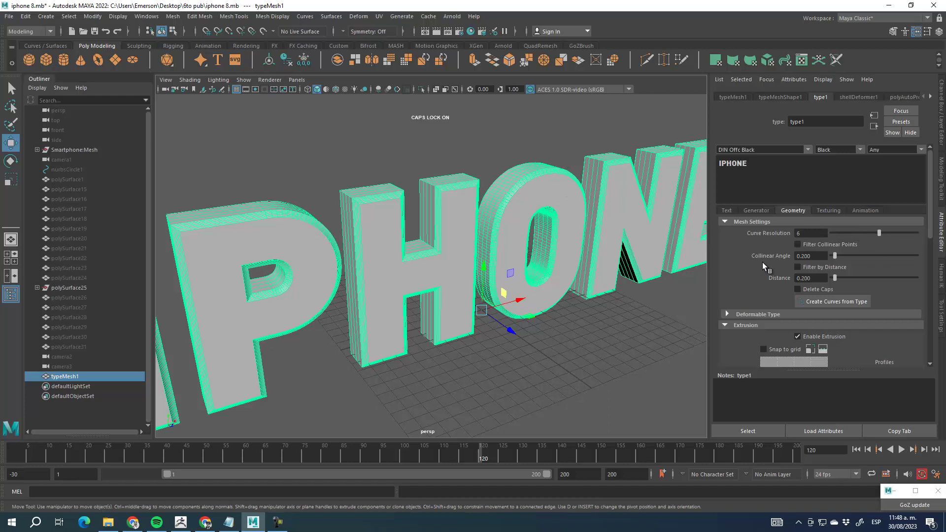
Lower the extrude divisions of the IPHONE text and check the side faces of the letters.
scroll(778, 239, "down", 5)
mouse_move(507, 275)
left_mouse_down("alt")
mouse_move(522, 279)
mouse_move(498, 290)
left_mouse_up("alt")
scroll(775, 297, "down", 3)
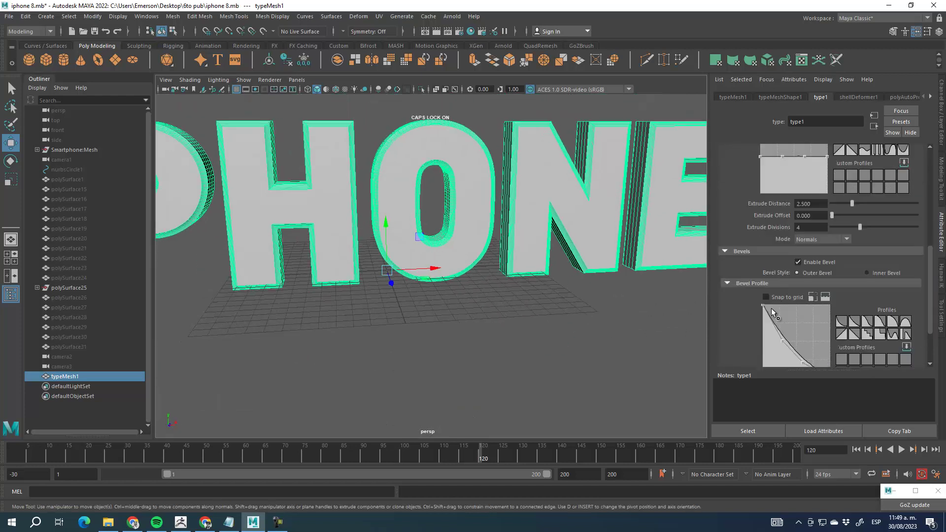
scroll(760, 297, "up", 5)
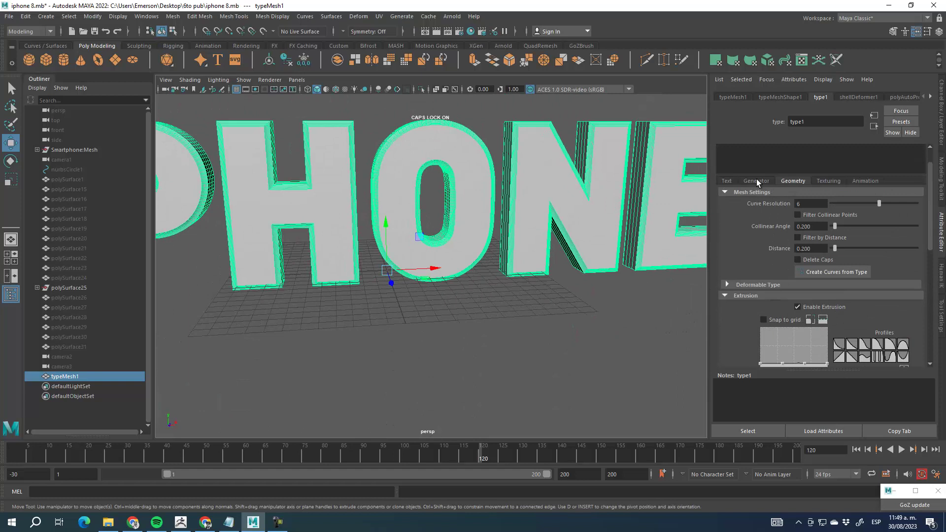
scroll(793, 246, "down", 3)
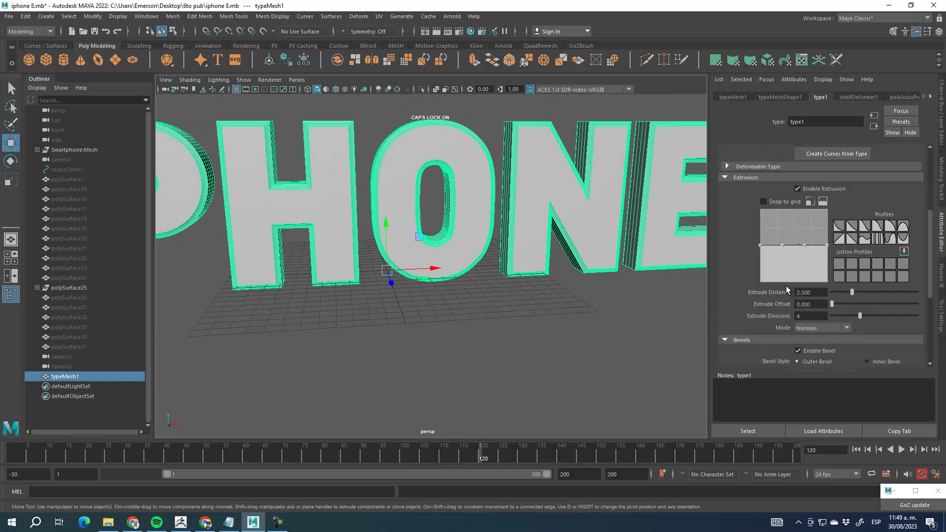
left_click_drag(580, 263, 606, 238, "alt")
scroll(611, 231, "up", 5)
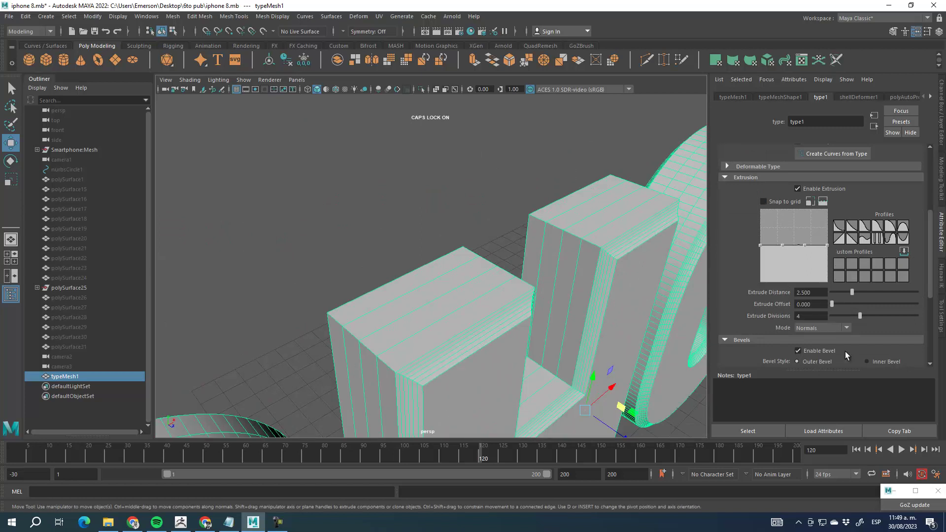
left_click_drag(858, 319, 840, 316)
scroll(481, 274, "down", 10)
left_click_drag(543, 264, 552, 315, "alt")
scroll(891, 262, "up", 6)
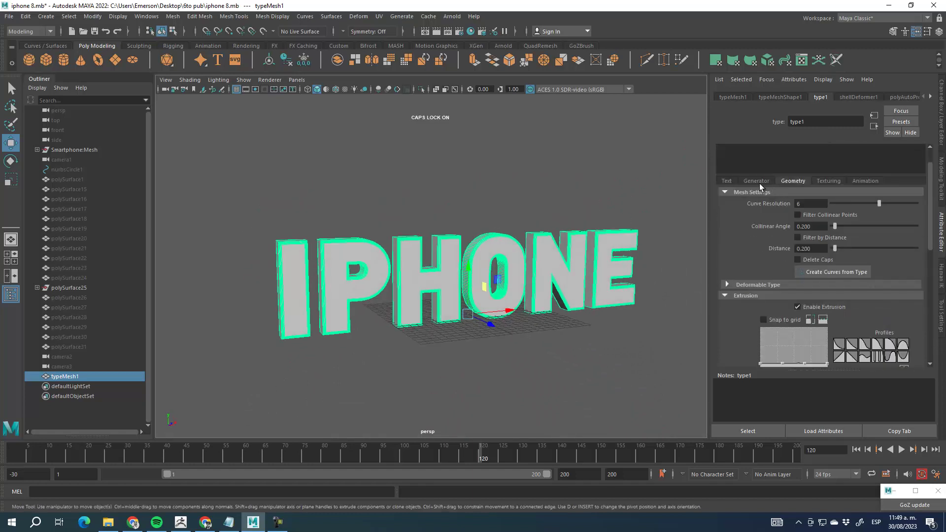
Enable animation on the IPHONE text with Character as the animation mode.
left_click(756, 210)
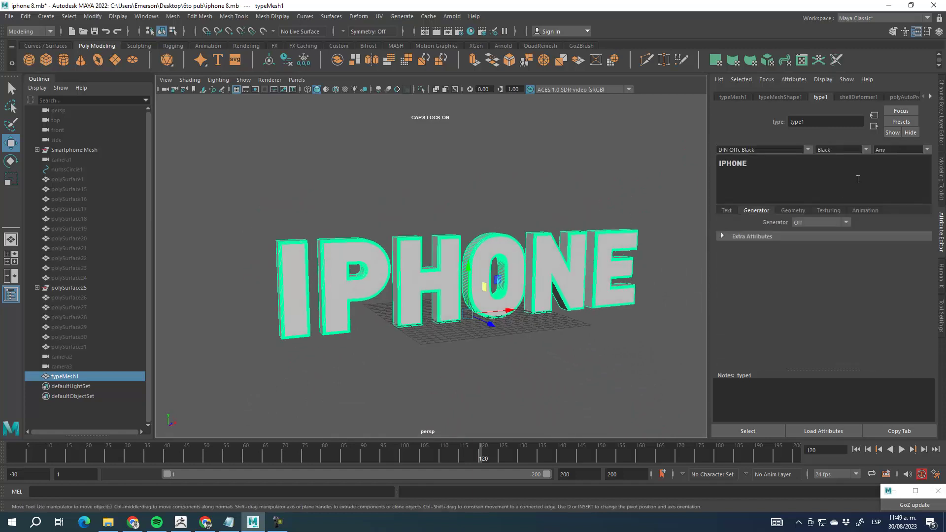
left_click(796, 210)
left_click(833, 211)
left_click(871, 210)
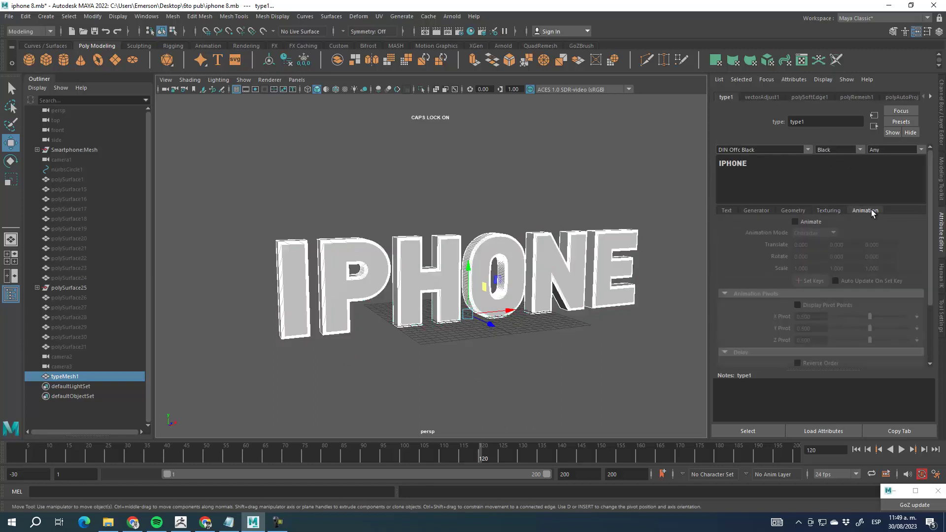
left_click(801, 222)
scroll(897, 262, "down", 2)
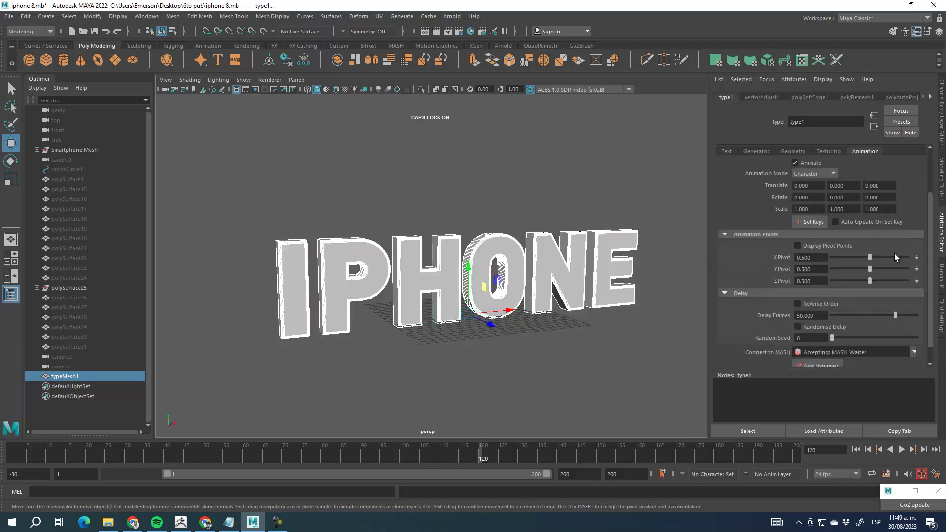
scroll(838, 316, "down", 1)
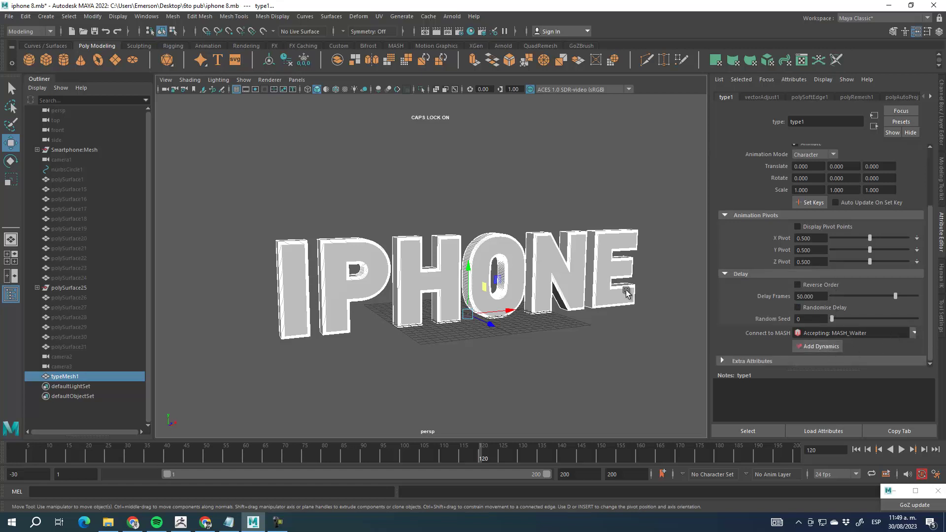
scroll(769, 190, "up", 2)
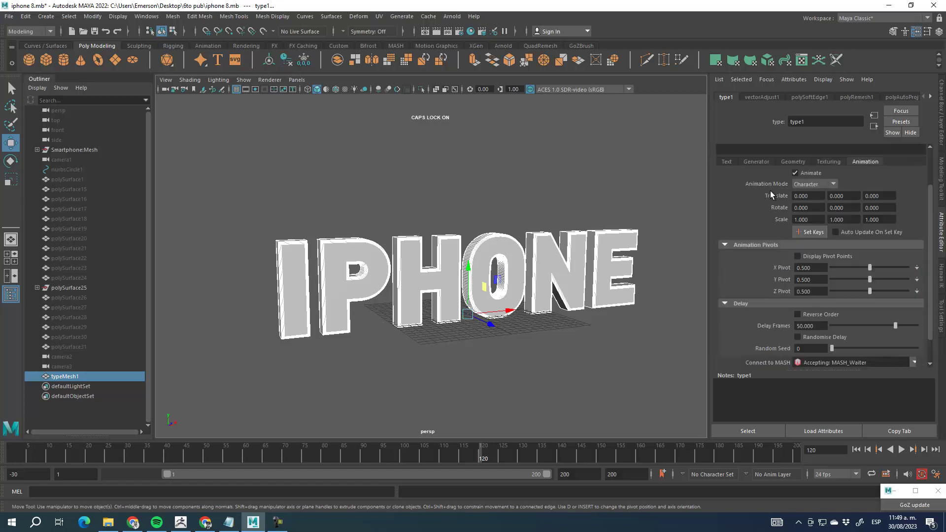
Set the animated Y translation of the IPHONE letters to 50.
left_click(852, 195)
key("Return")
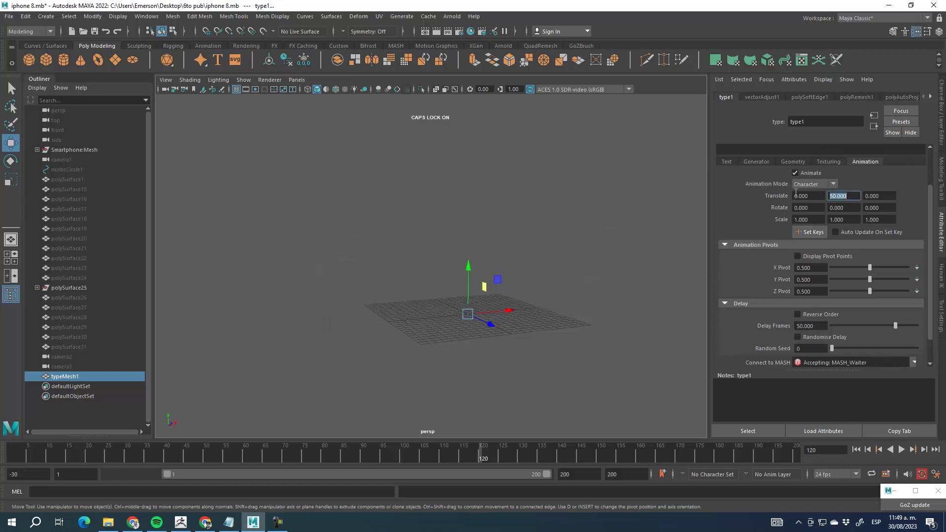
middle_click_drag(513, 193, 456, 238, "alt")
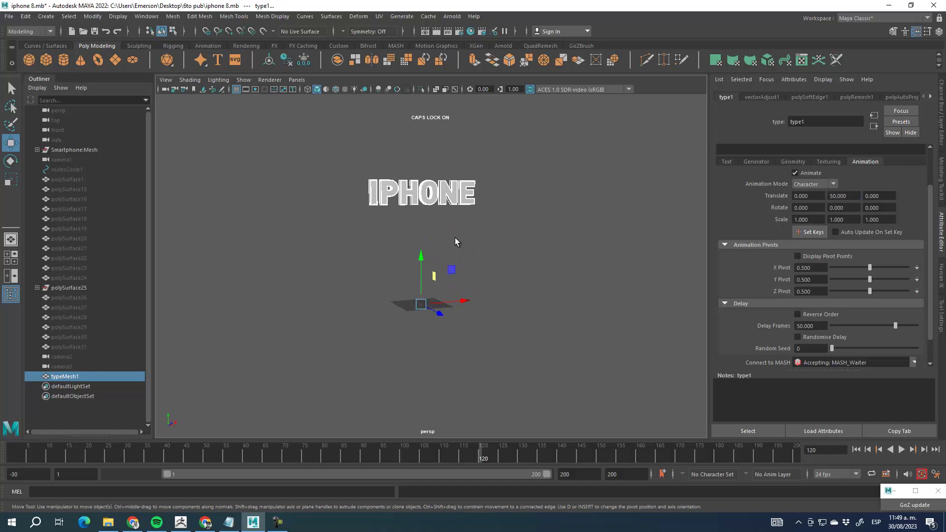
Add dynamics to the IPHONE type and play the simulation from the start until the letters have landed.
scroll(929, 213, "down", 1)
scroll(929, 273, "down", 1)
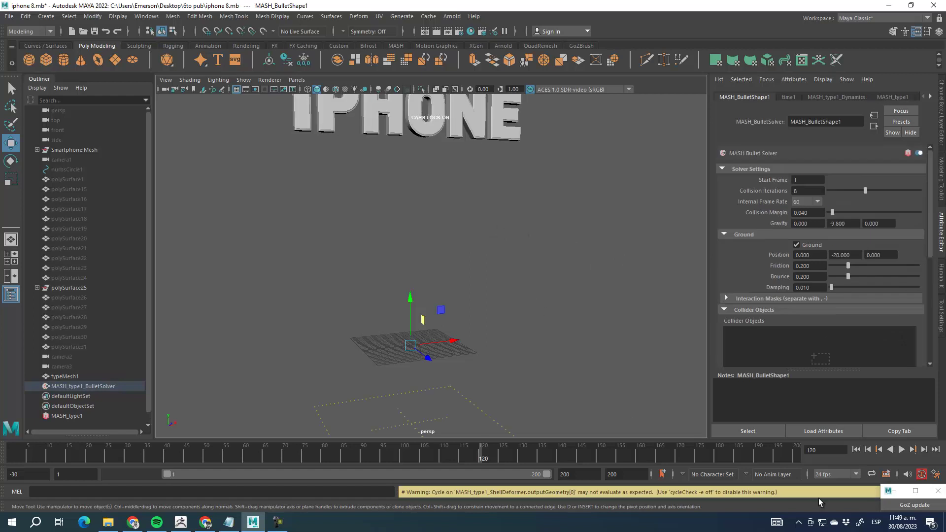
left_click(857, 449)
left_click(901, 450)
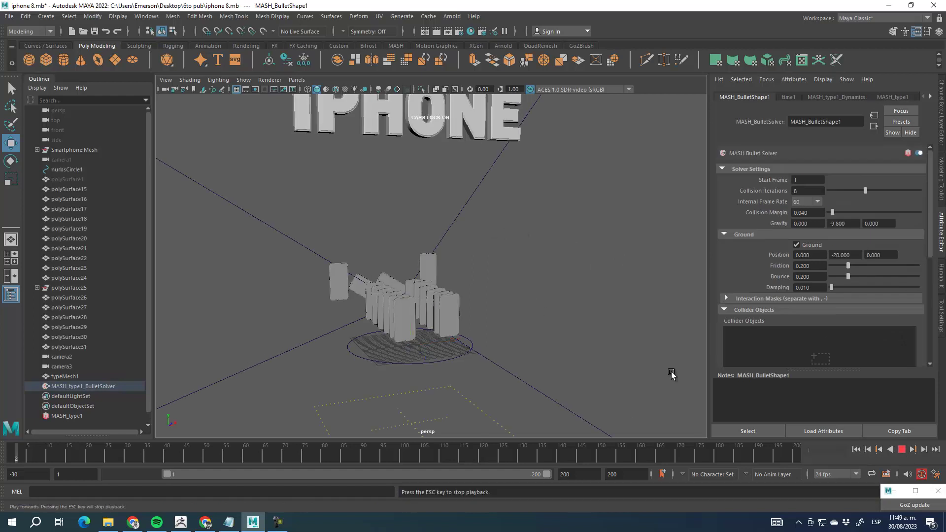
left_click(902, 449)
scroll(456, 118, "up", 4)
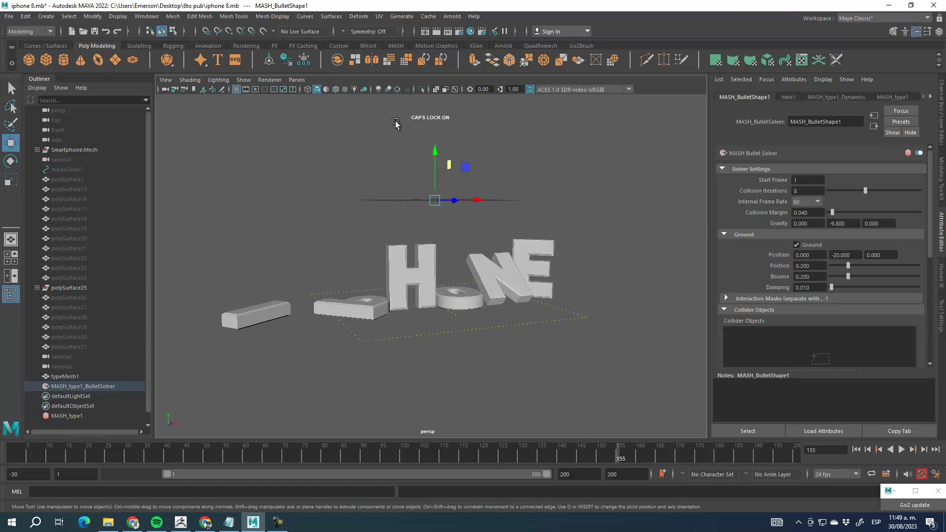
left_click_drag(474, 337, 516, 297, "alt")
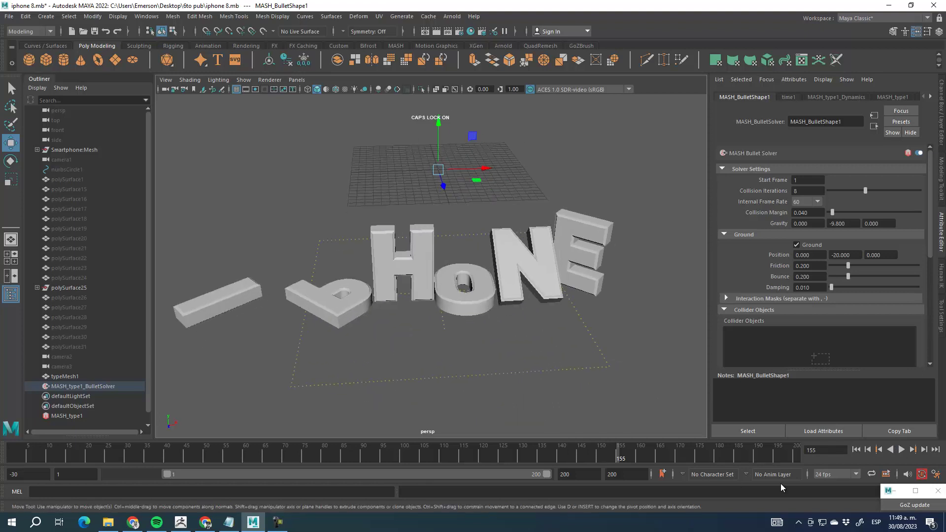
Return to frame 1 and delete the phone copies, their guide circle, camera2 and camera3.
left_click(855, 450)
left_click_drag(512, 300, 569, 256, "alt")
key("Delete")
left_click_drag(463, 236, 398, 202, "alt")
left_click(398, 202)
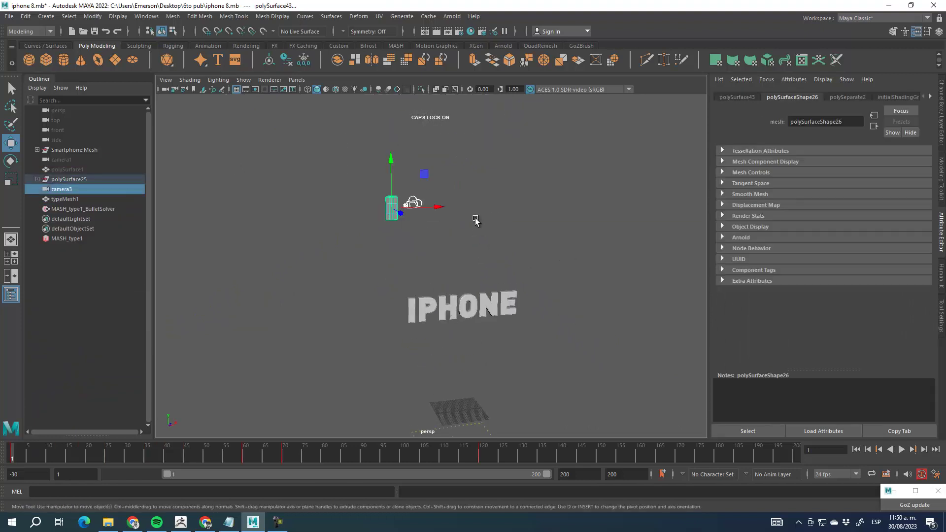
key("Delete")
Play the falling-letters simulation in the cleaned scene and return to frame 1.
middle_click_drag(523, 365, 503, 268, "alt")
scroll(507, 283, "up", 5)
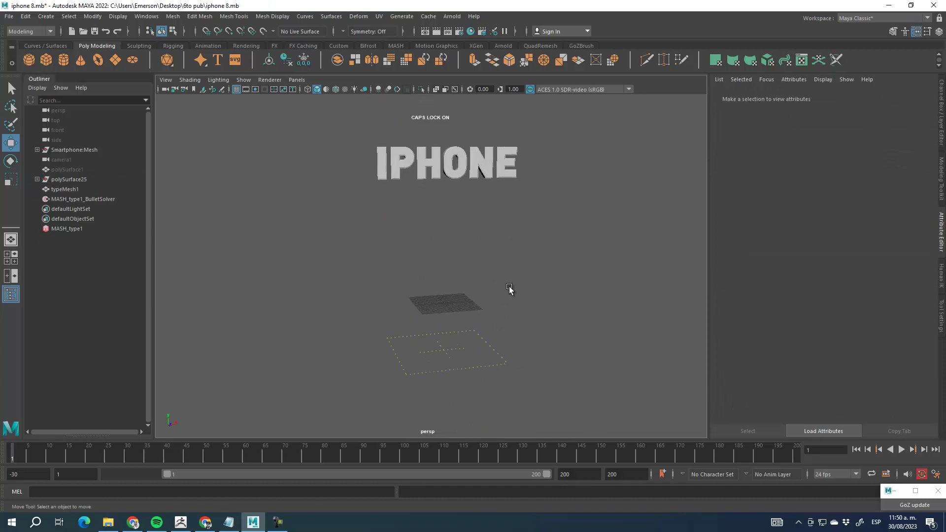
scroll(488, 289, "down", 2)
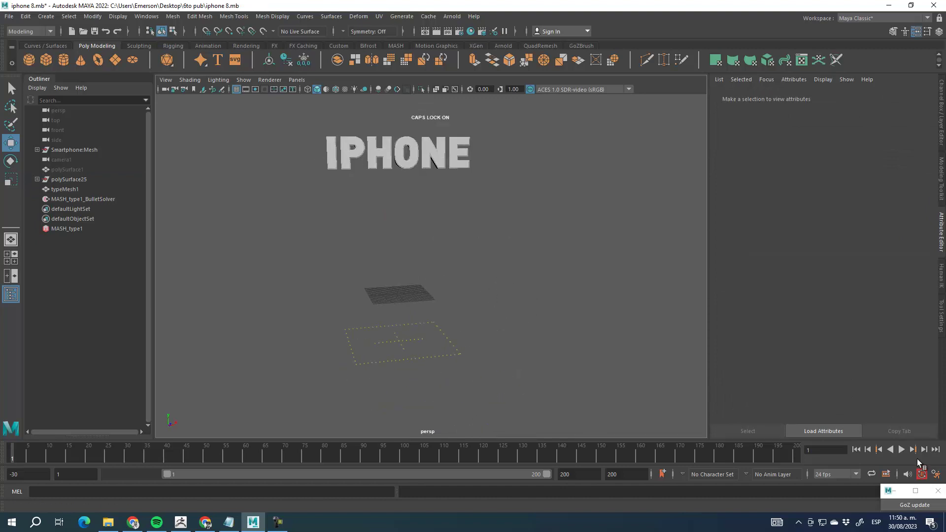
key("alt+v")
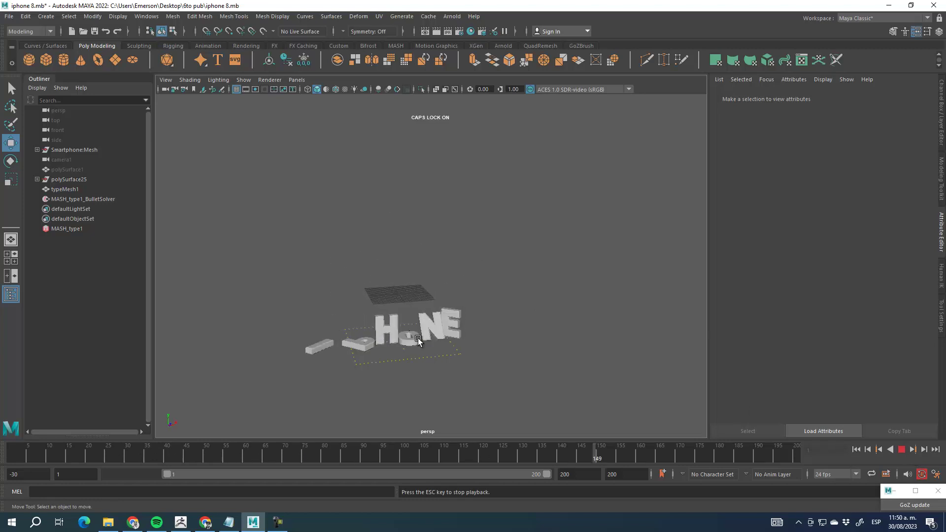
left_click(901, 450)
left_click_drag(627, 458, 12, 453)
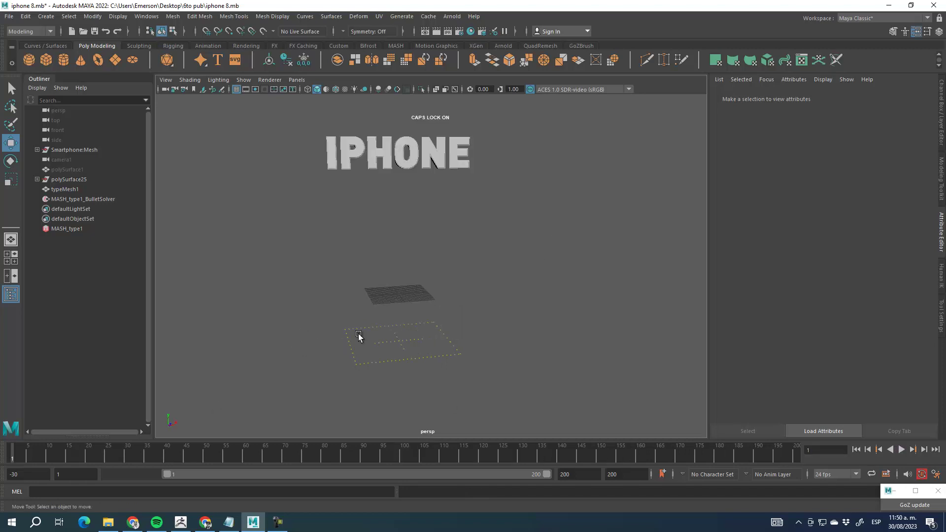
Set the Y position of the MASH Bullet solver's ground to 0.
left_click_drag(330, 334, 440, 363)
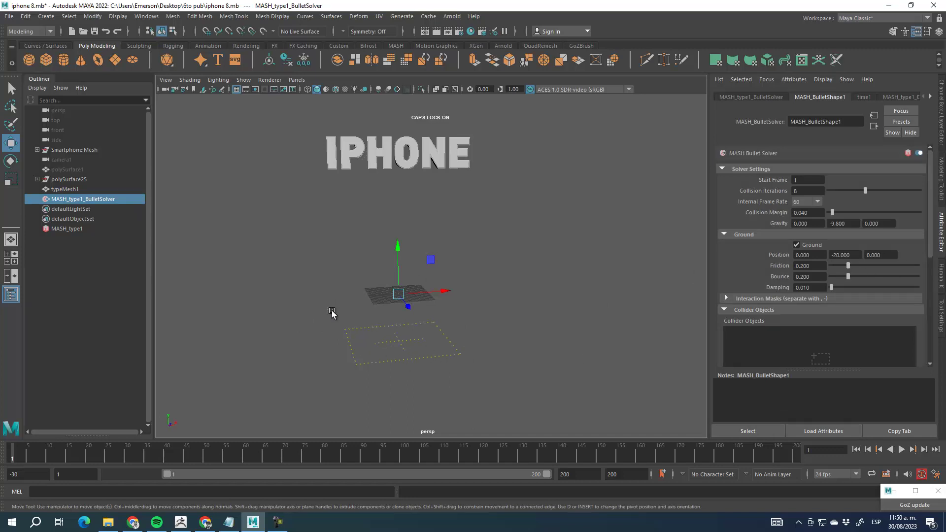
type("0")
key("Return")
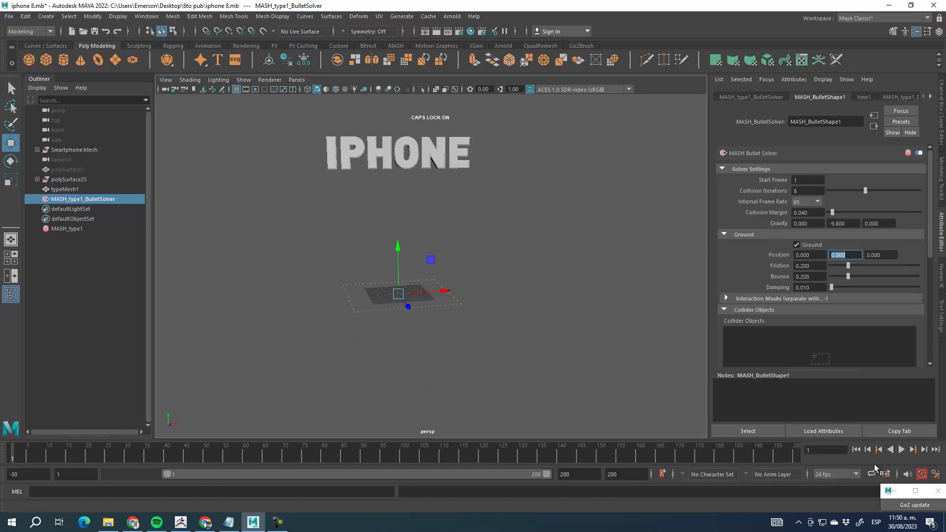
Play the simulation with the raised ground, examine the landed letters and return to frame 1.
left_click(901, 450)
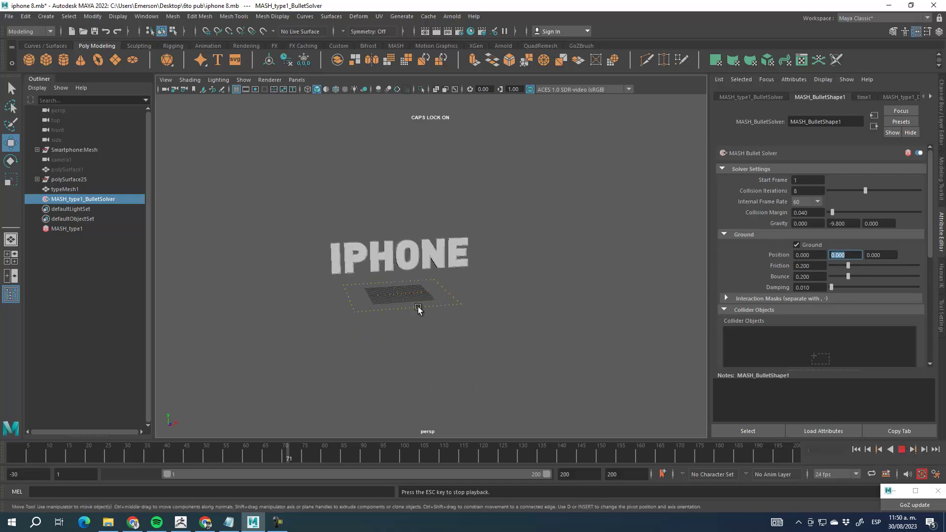
scroll(403, 296, "up", 8)
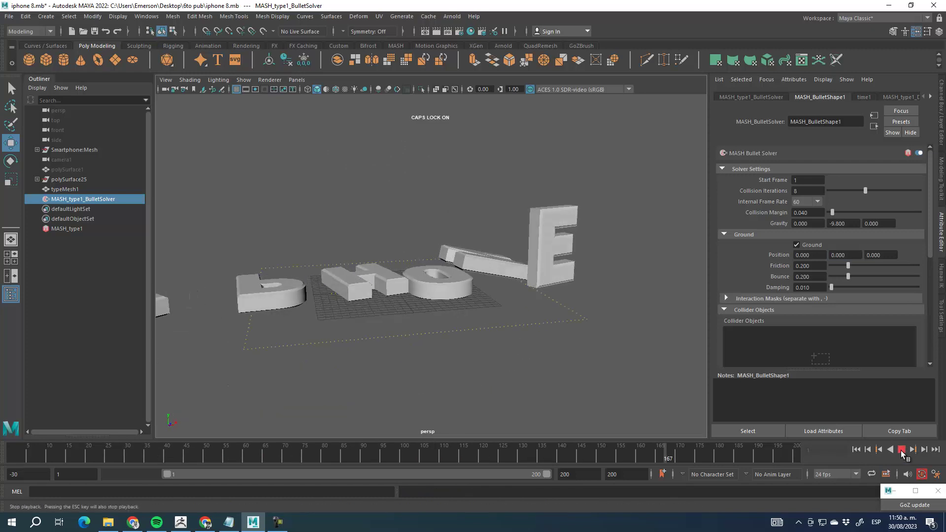
left_click(902, 449)
left_click_drag(286, 313, 388, 329, "alt")
scroll(414, 303, "up", 2)
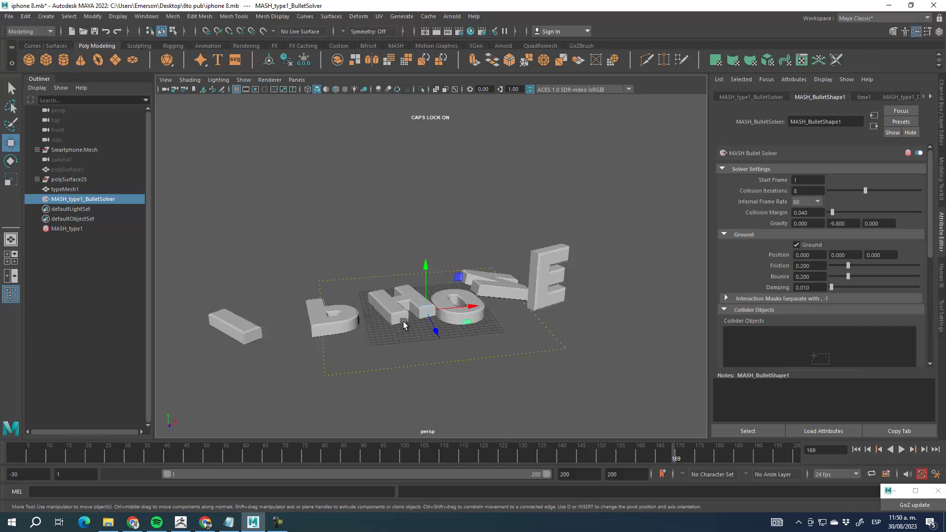
left_click_drag(665, 455, 12, 455)
Create a new standard camera in the scene for the IPHONE title.
right_click_drag(371, 292, 432, 281, "alt")
left_click_drag(431, 280, 415, 291, "alt")
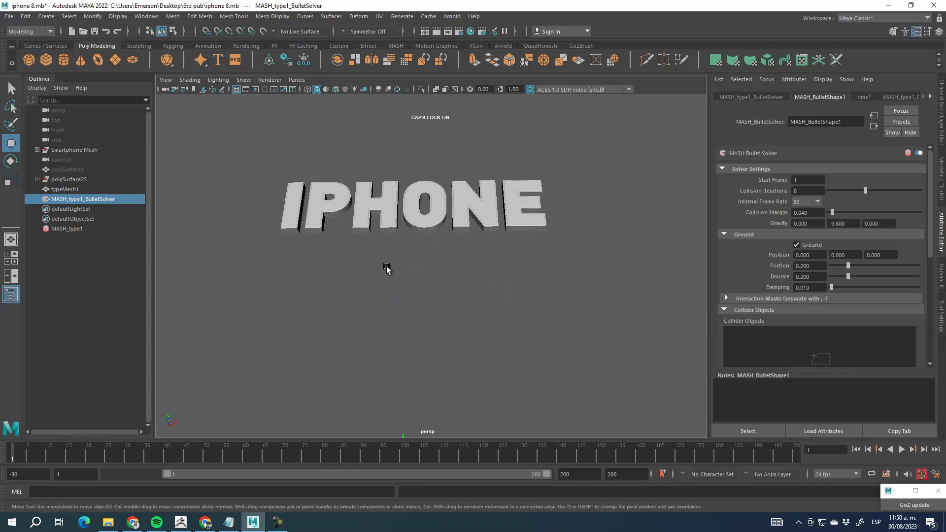
middle_click_drag(387, 259, 414, 264, "alt")
left_click(172, 82)
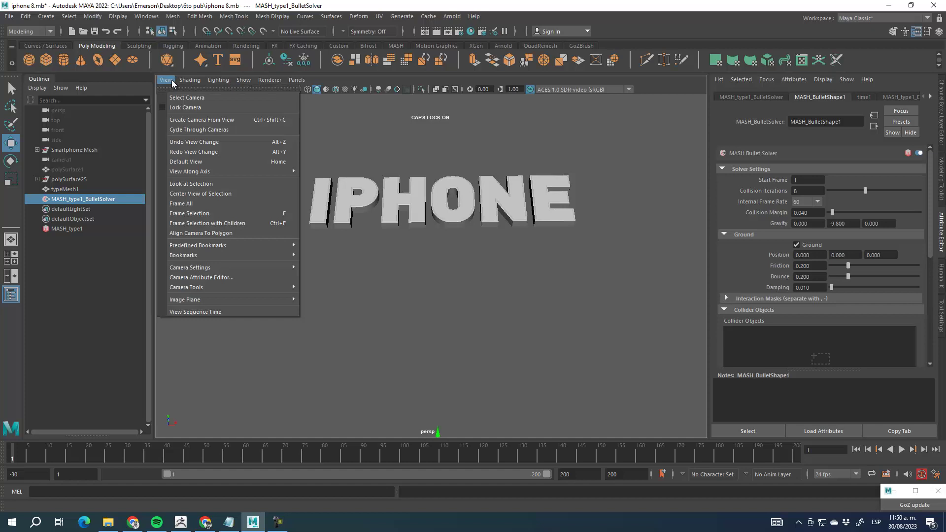
left_click(45, 16)
mouse_move(133, 80)
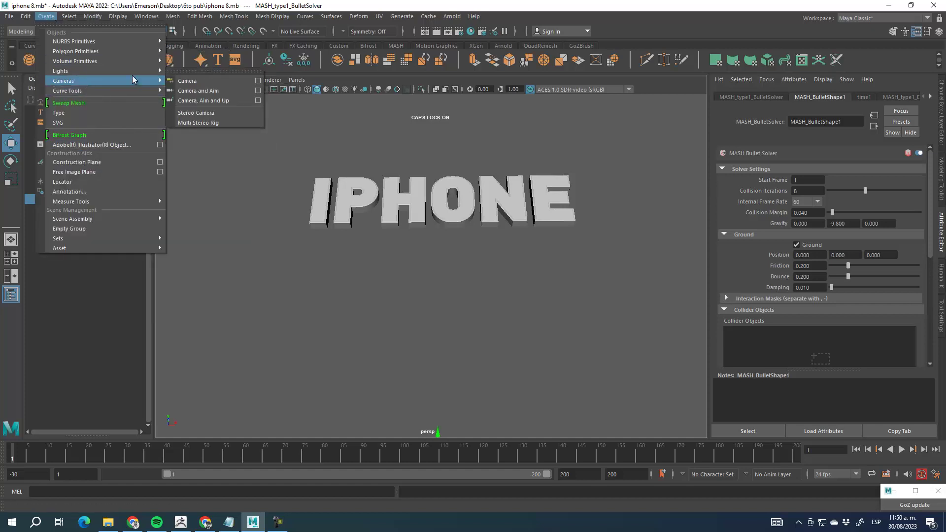
left_click(187, 81)
Position the new camera in front of the IPHONE letters and scale it up uniformly to about 5.3.
right_click_drag(473, 367, 447, 355, "alt")
left_click_drag(448, 355, 531, 355, "alt")
left_click_drag(490, 329, 555, 349, "alt")
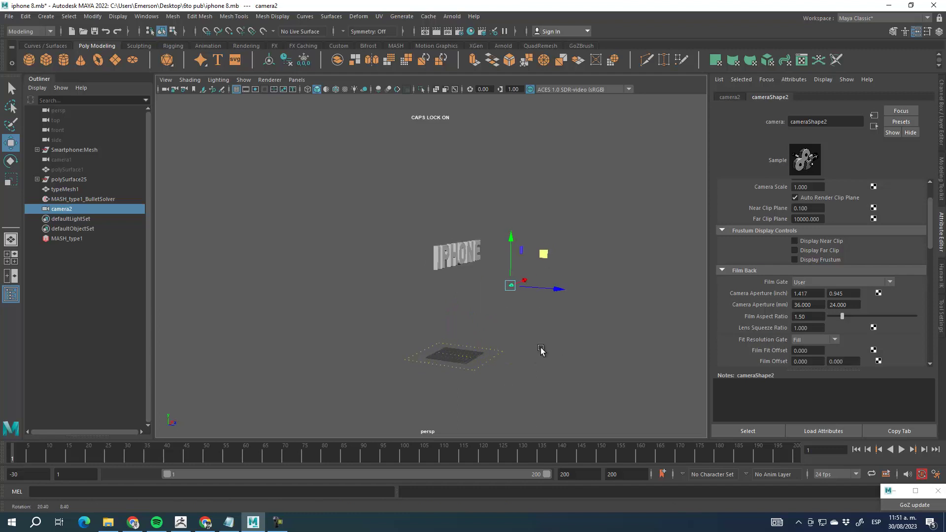
left_click_drag(521, 291, 525, 298)
left_click(12, 177)
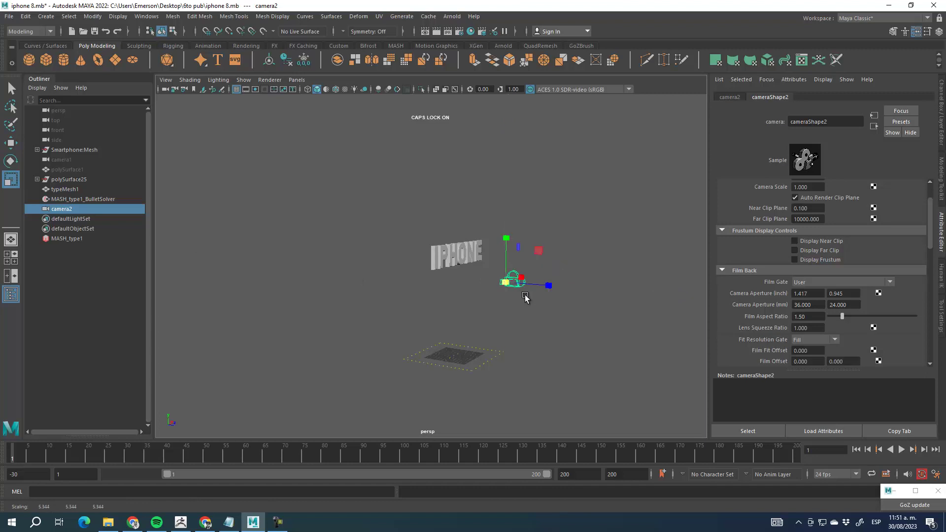
Look through camera2, frame the whole IPHONE title from a low angle and key the camera at frame 1.
left_click(297, 80)
mouse_move(296, 80)
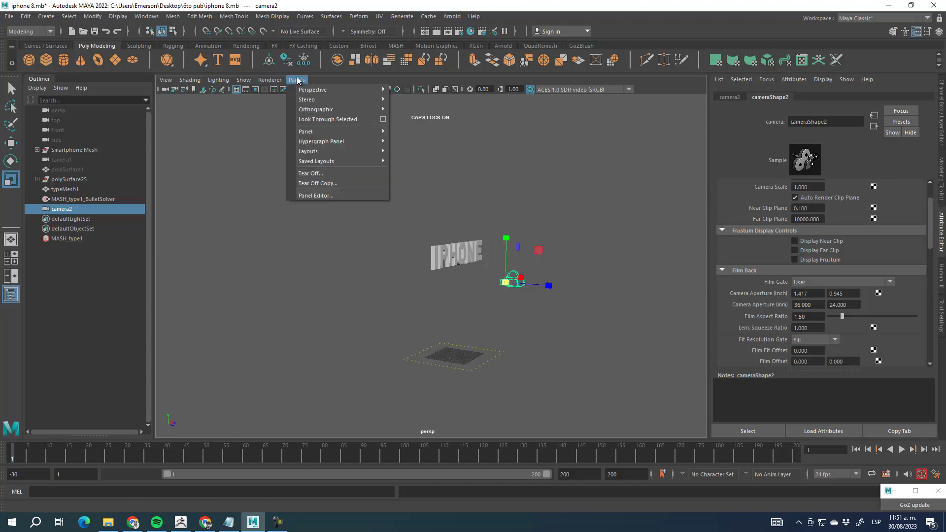
left_click(328, 120)
scroll(507, 226, "down", 5)
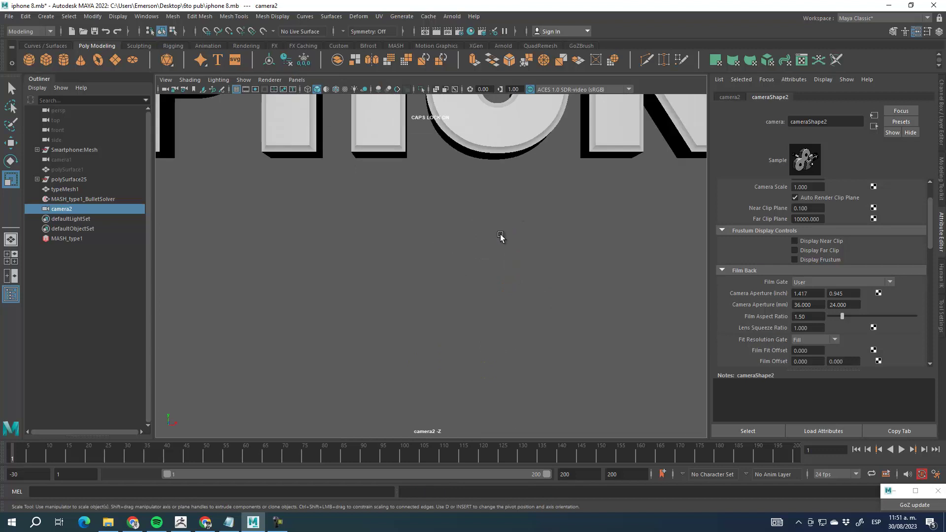
left_click_drag(498, 239, 510, 262, "alt")
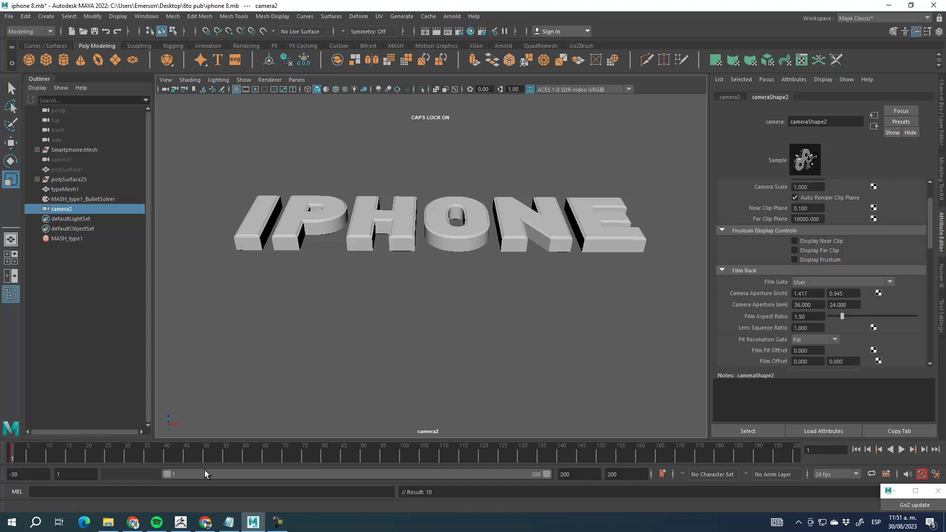
left_click_drag(17, 458, 257, 456)
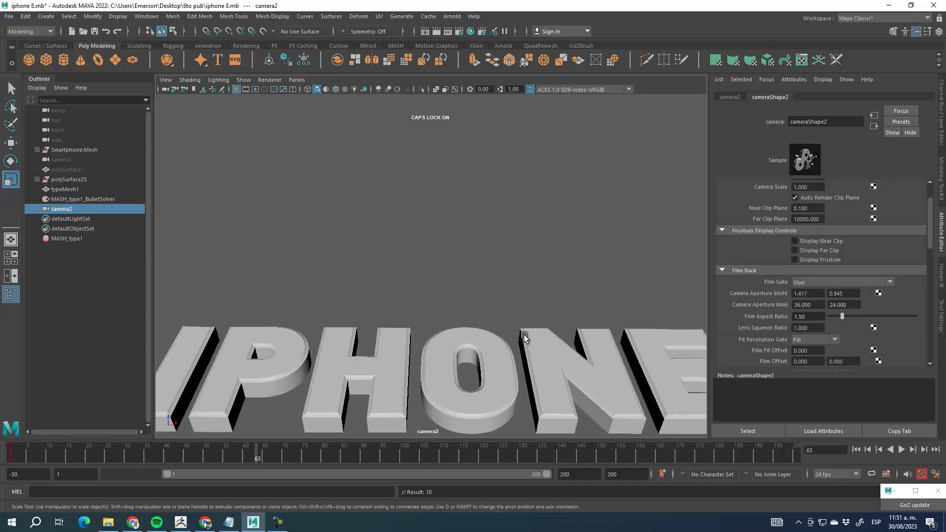
left_click(481, 288)
left_click_drag(480, 281, 481, 335, "alt")
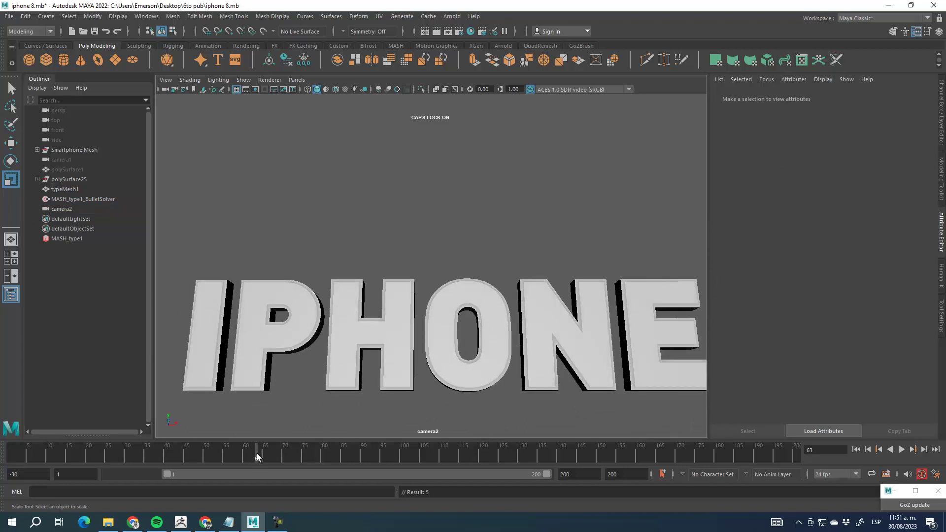
key("ctrl+z")
key("ctrl+z")
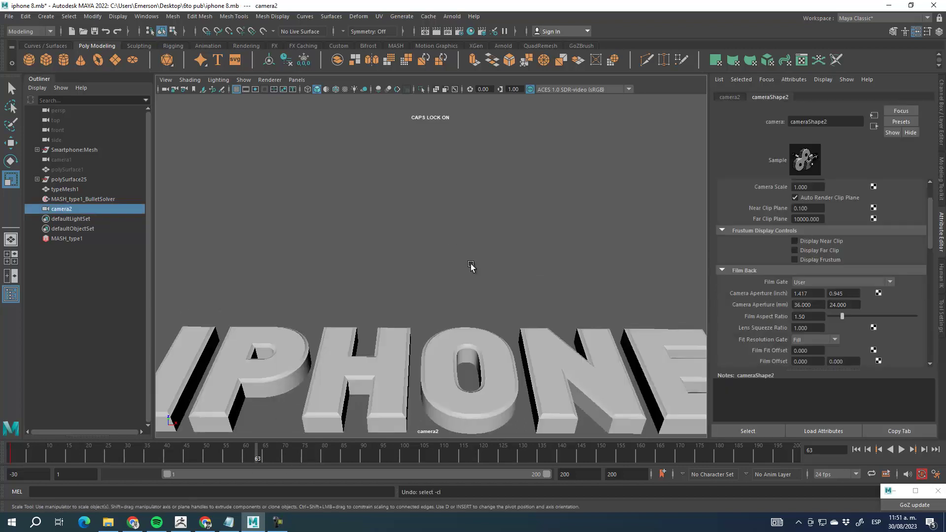
key("alt+shift+v")
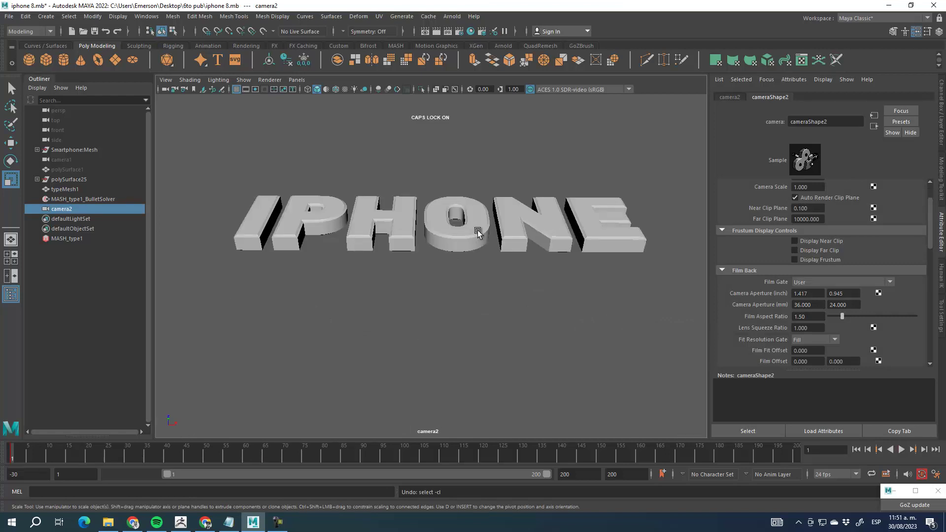
Split the workspace into two views, showing camera2 in one and the persp view in the other.
key("space")
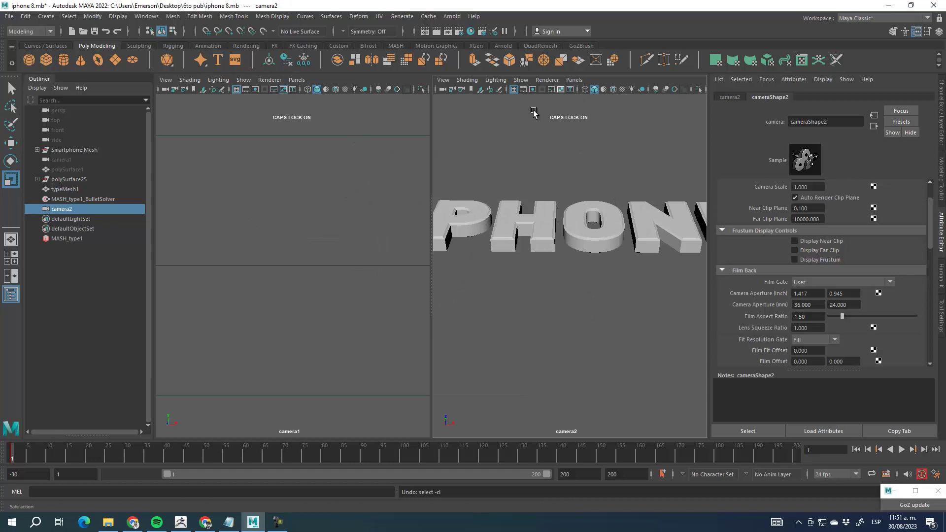
left_click(297, 81)
mouse_move(352, 90)
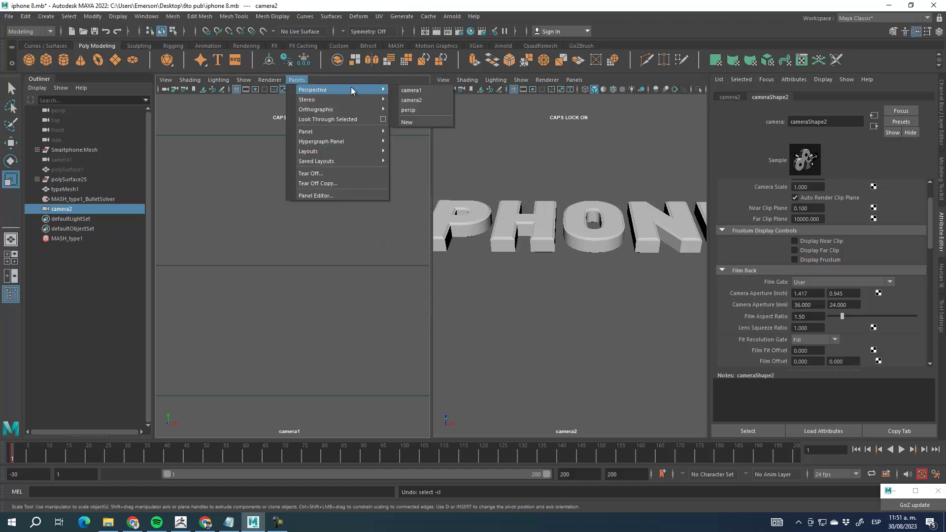
left_click(429, 101)
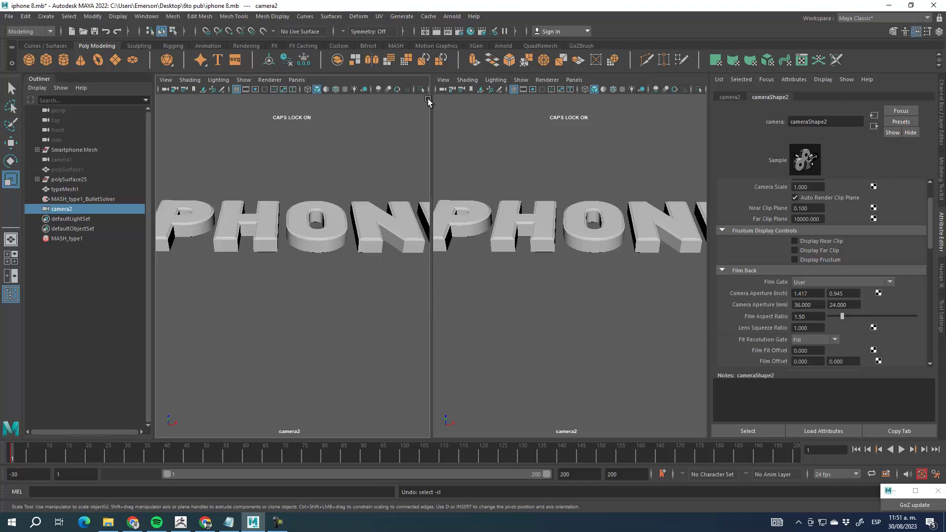
left_click(574, 80)
mouse_move(646, 90)
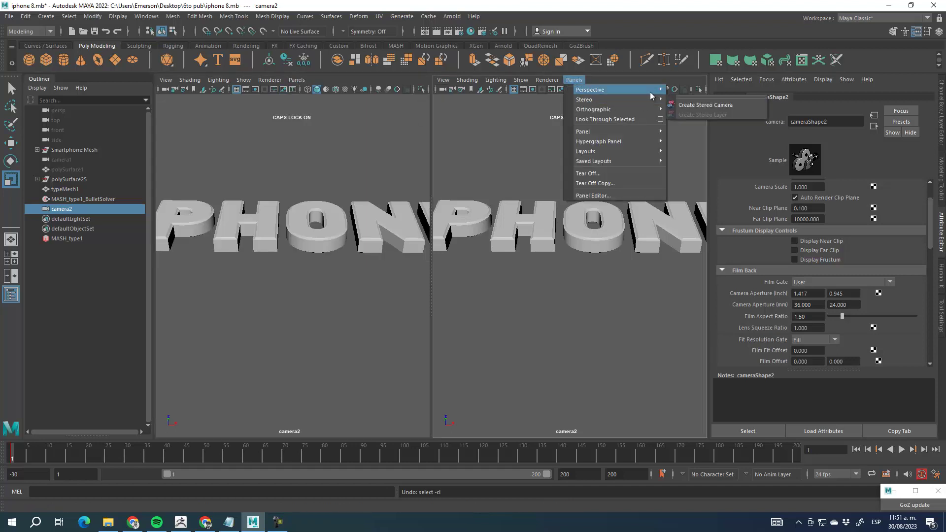
left_click(698, 110)
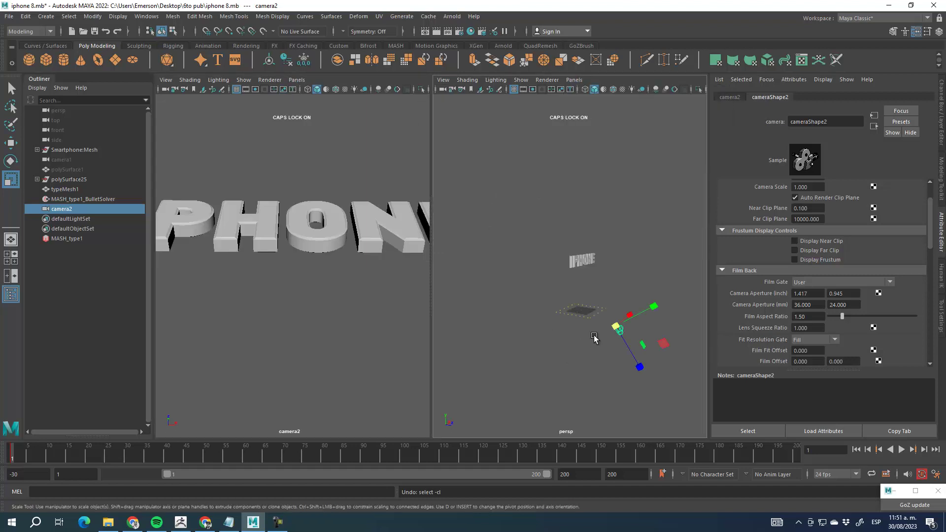
At frame 55, pull camera2 back from the IPHONE letters, tilt it to face them frontally and key it.
middle_click_drag(590, 340, 561, 274, "alt")
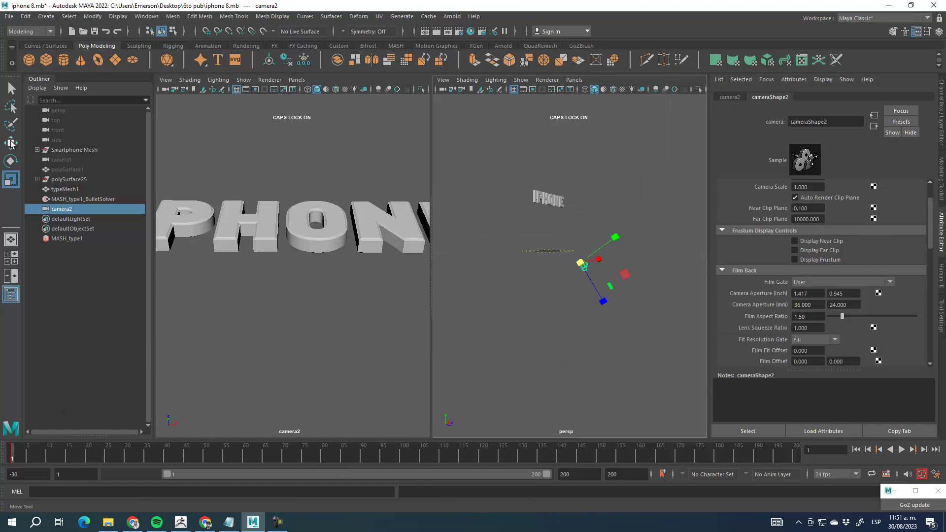
left_click(12, 143)
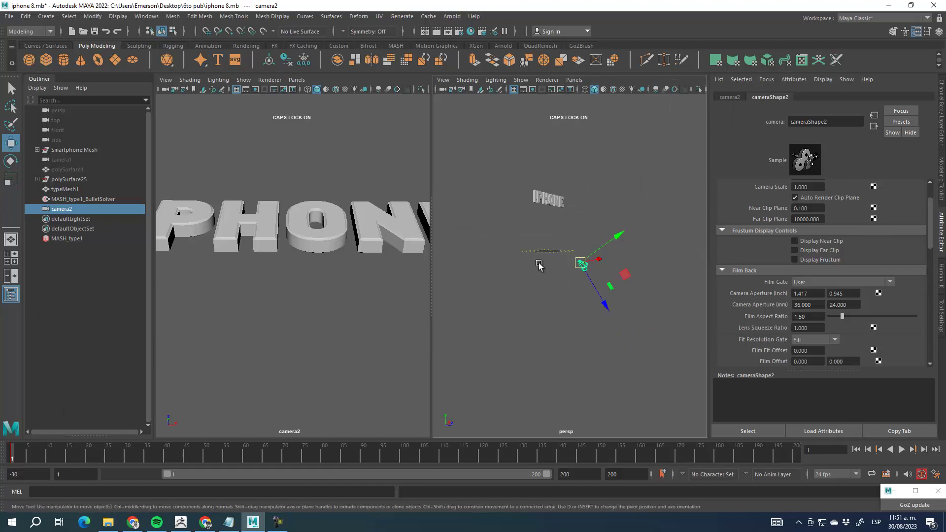
mouse_move(15, 454)
left_mouse_down()
mouse_move(221, 457)
mouse_move(163, 456)
left_mouse_up()
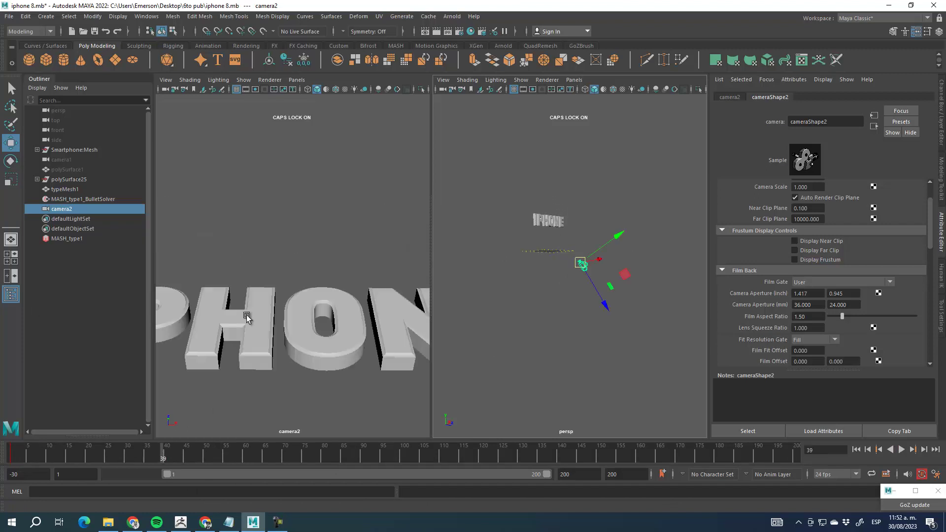
left_click_drag(15, 458, 226, 459)
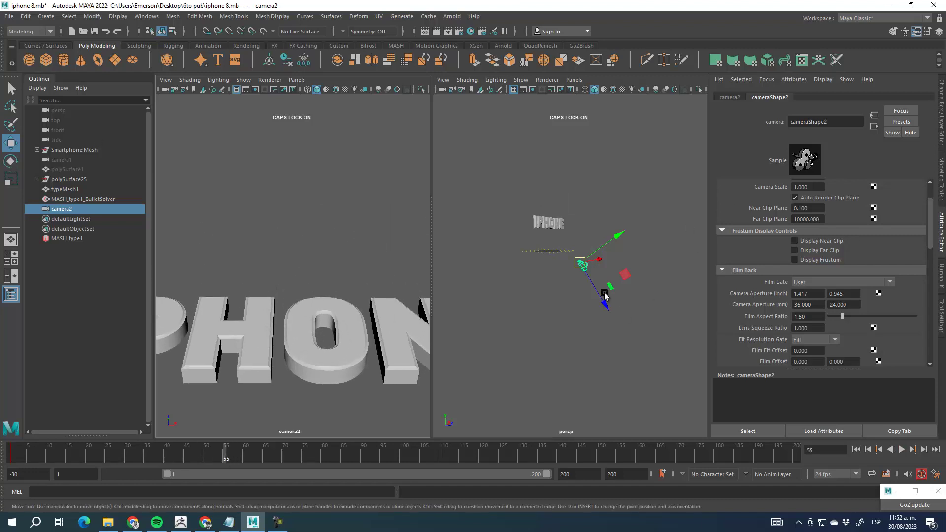
left_click_drag(629, 277, 629, 194)
left_click(11, 161)
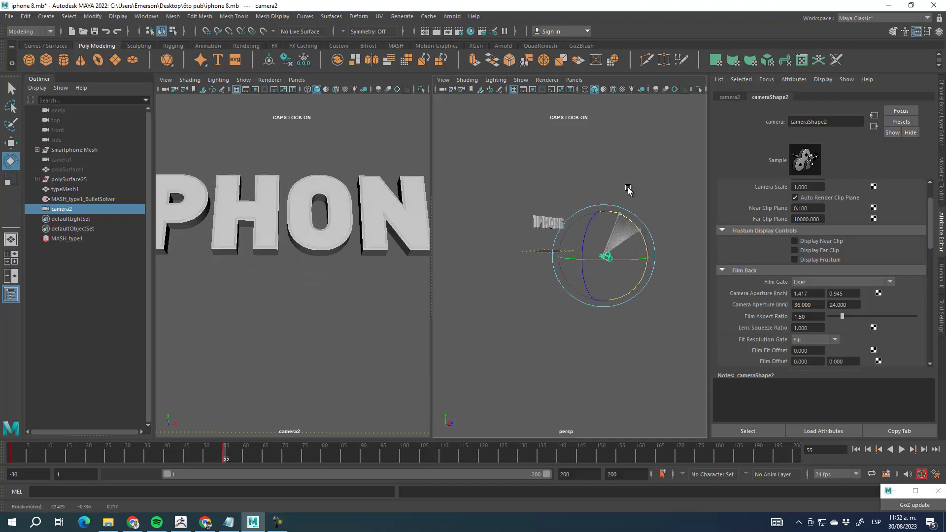
double_click(11, 142)
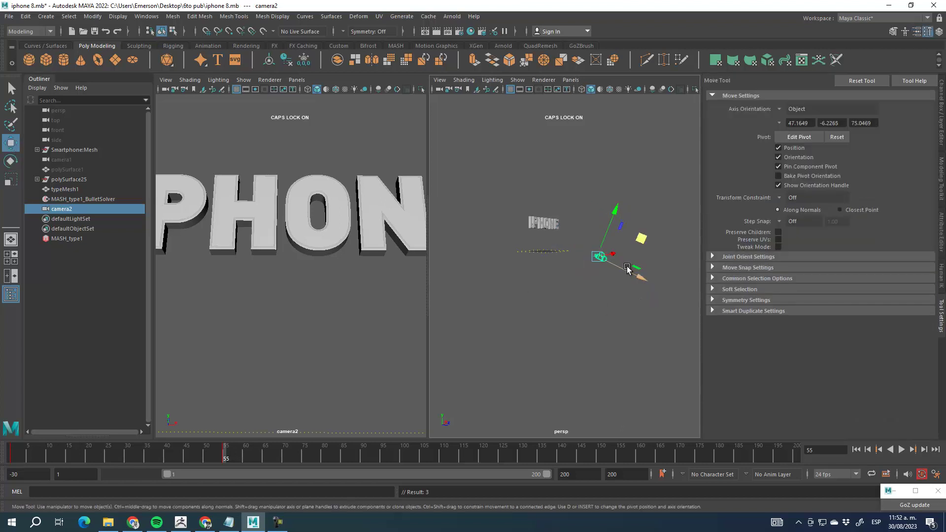
left_click_drag(644, 243, 666, 178)
left_click(10, 161)
Play the animation from frame 1 to review the camera move and stop at frame 132.
key("alt+shift+v")
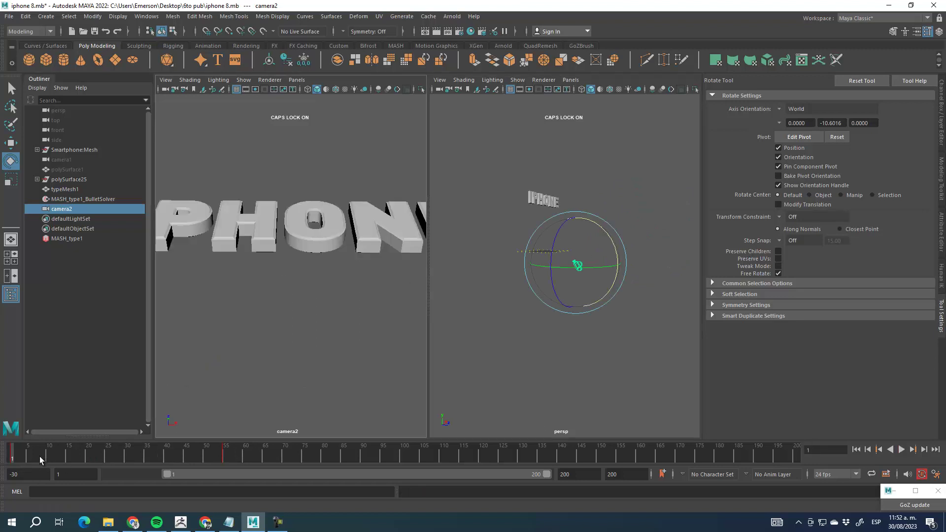
key("alt+v")
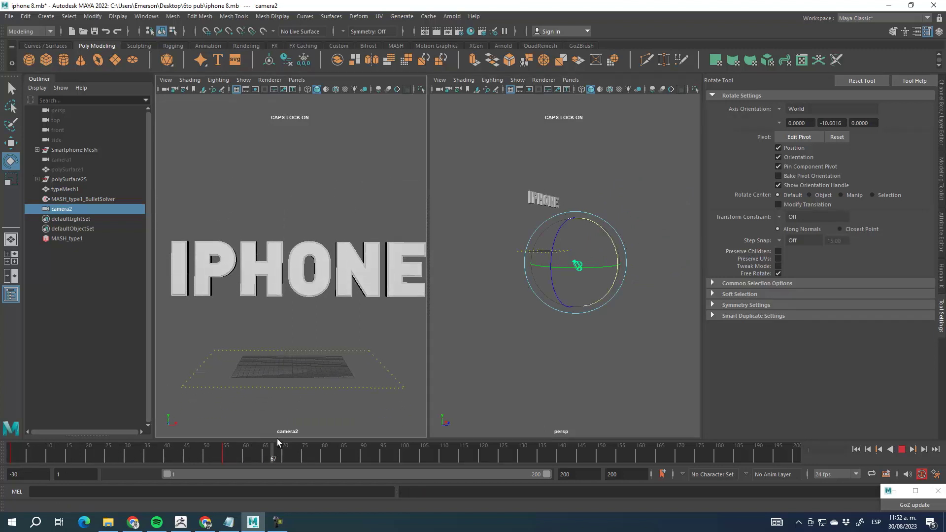
left_click_drag(384, 448, 1, 476)
key("alt+v")
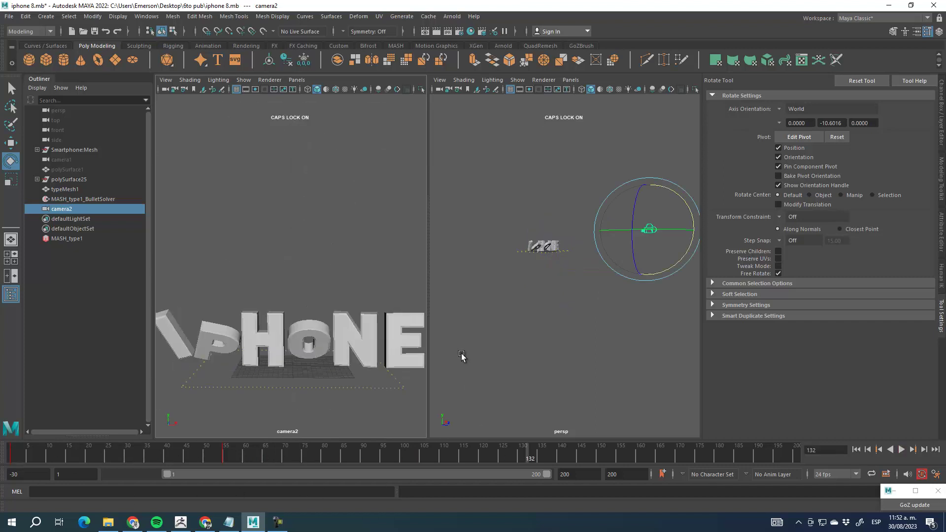
Tilt camera2 about 5 degrees downward at frame 132 and key it.
left_click(11, 142)
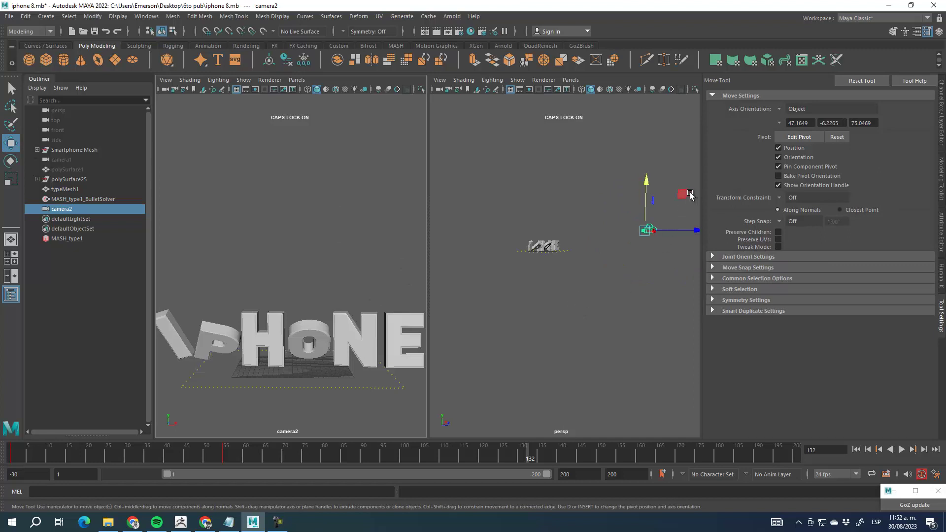
left_click(11, 161)
left_click_drag(685, 203, 681, 198)
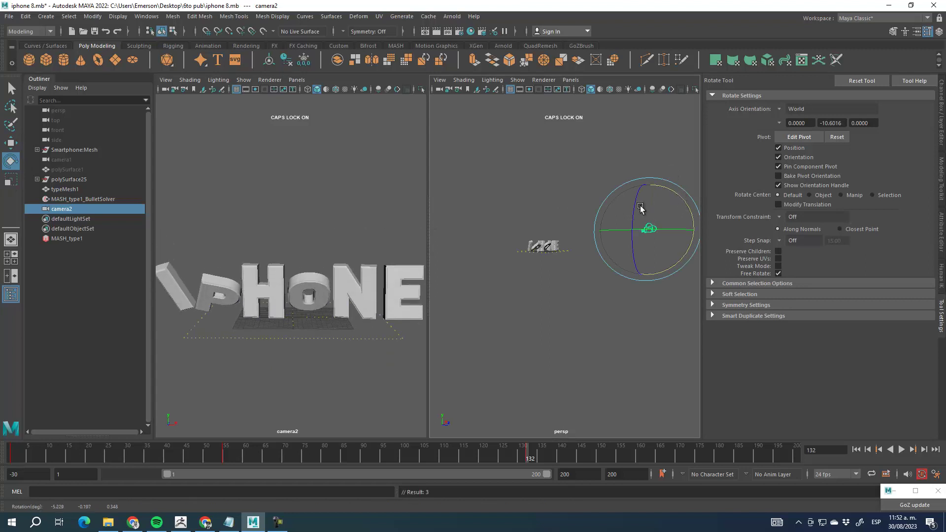
left_click(11, 142)
Maximize the camera2 view and display its Safe Action guide.
key("space")
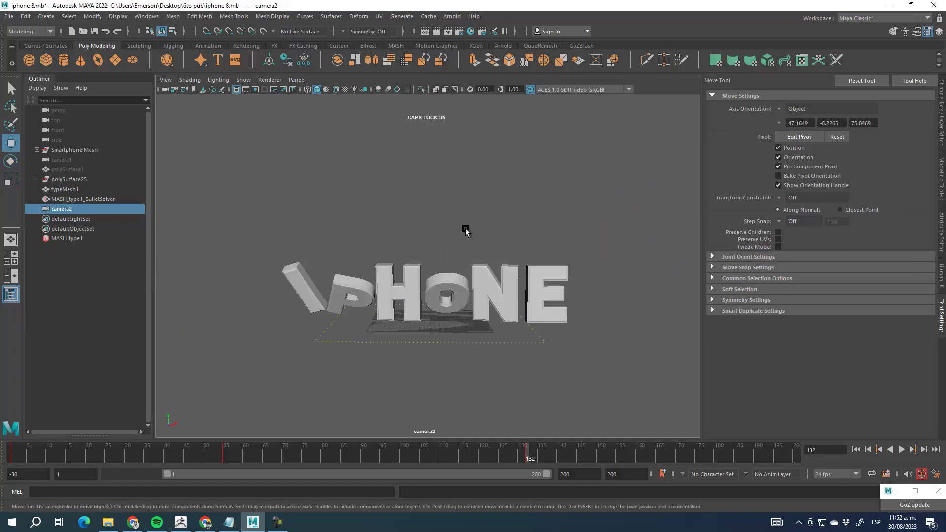
left_click(166, 80)
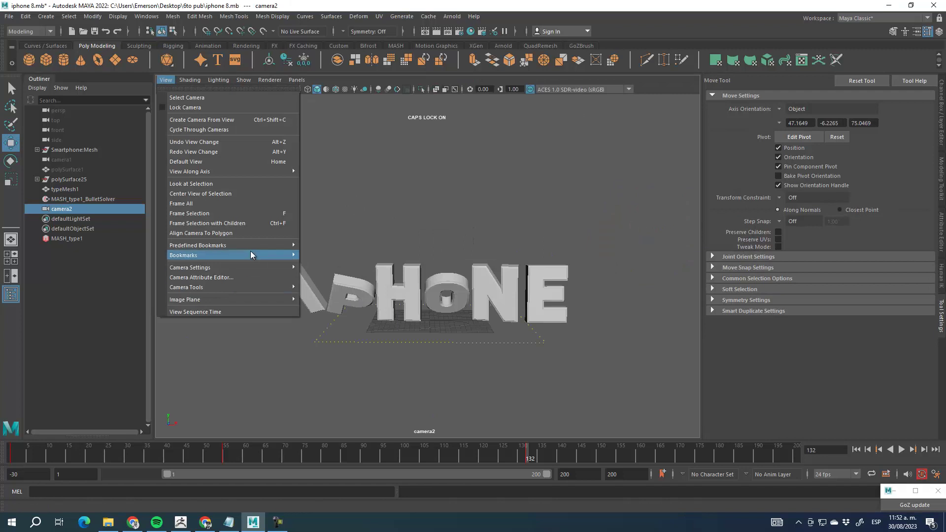
mouse_move(263, 273)
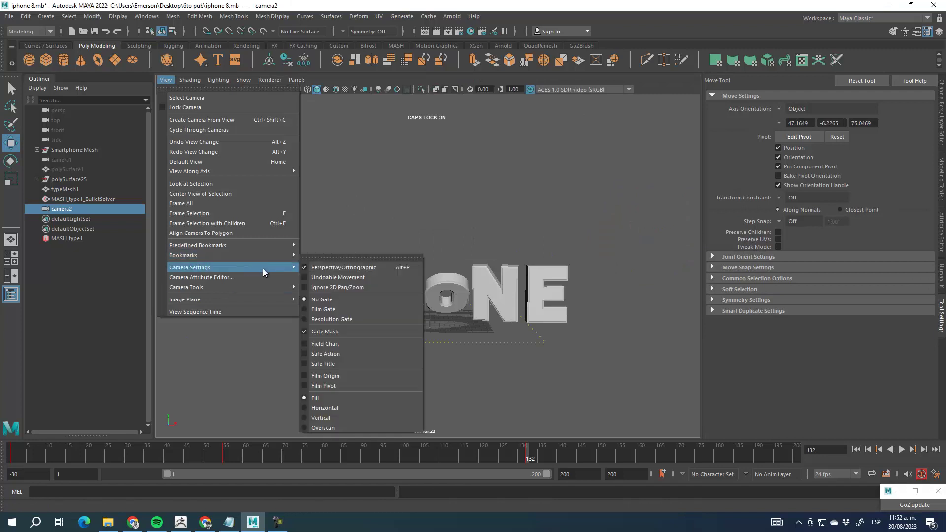
left_click(325, 354)
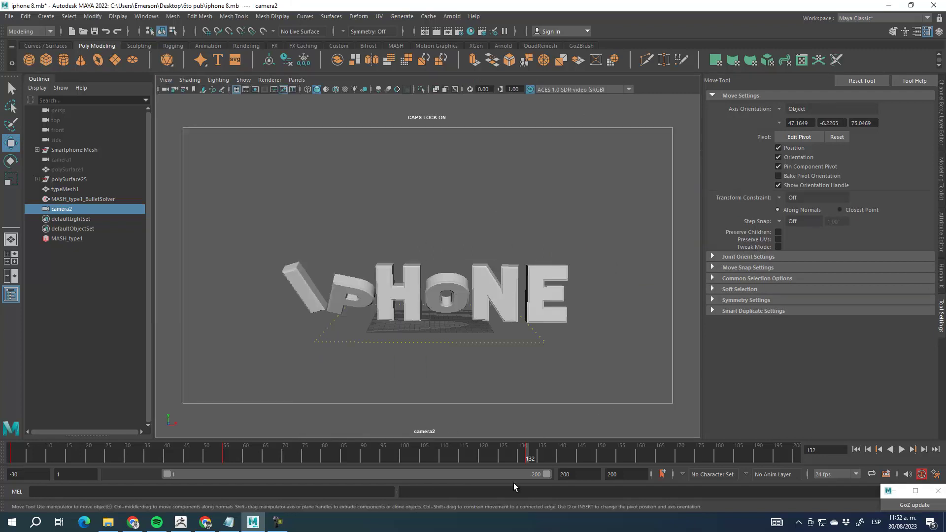
Bring camera2 closer to the fallen letters at frame 132, center them within the safe frame and key the camera.
scroll(518, 334, "up", 4)
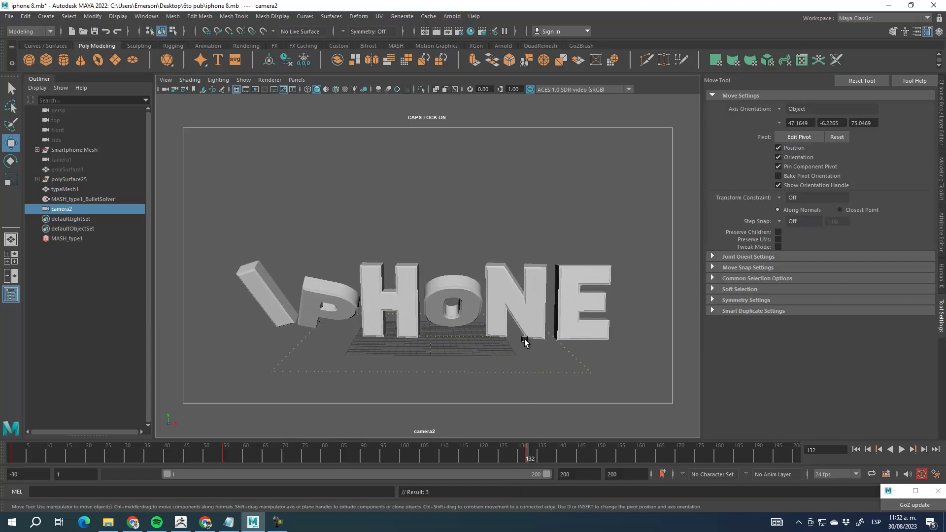
scroll(623, 354, "up", 3)
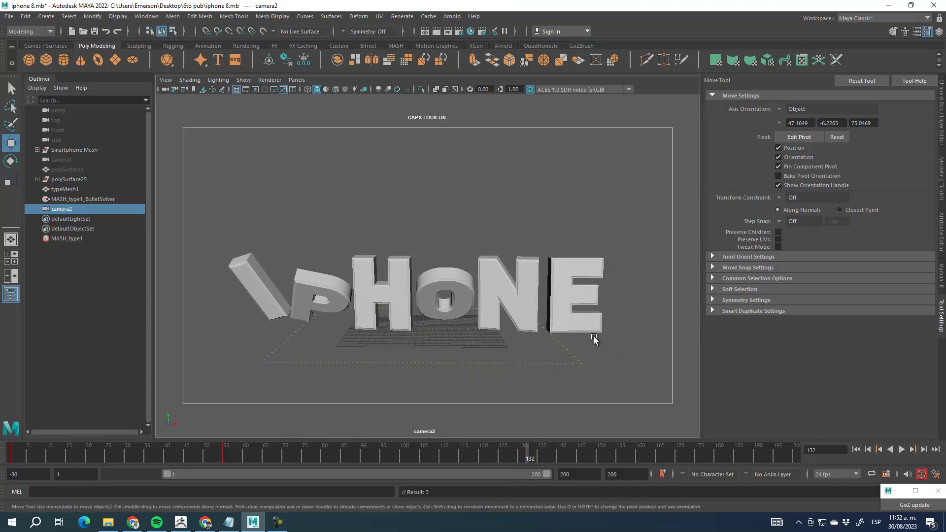
scroll(580, 354, "up", 2)
Return to frame 1 and play the falling title through camera2 to review the complete camera move.
left_click_drag(526, 455, 11, 452)
key("space")
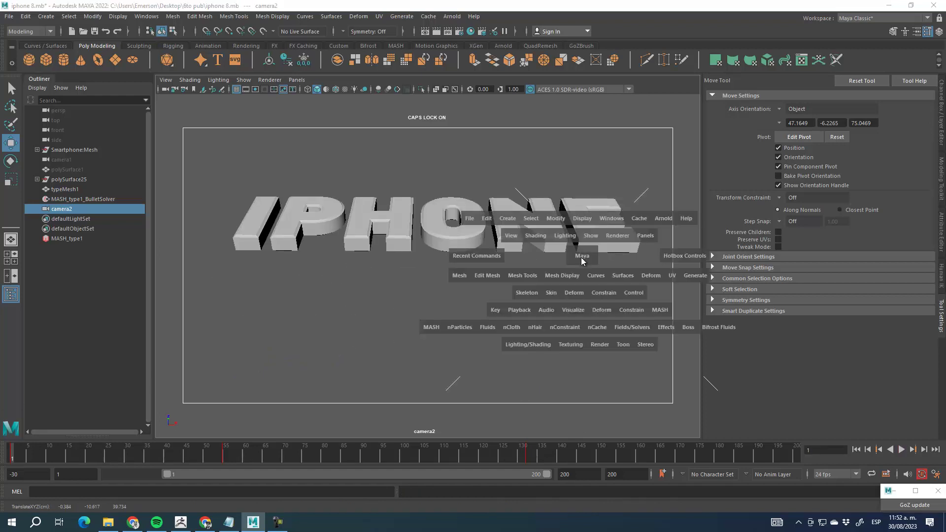
key("space")
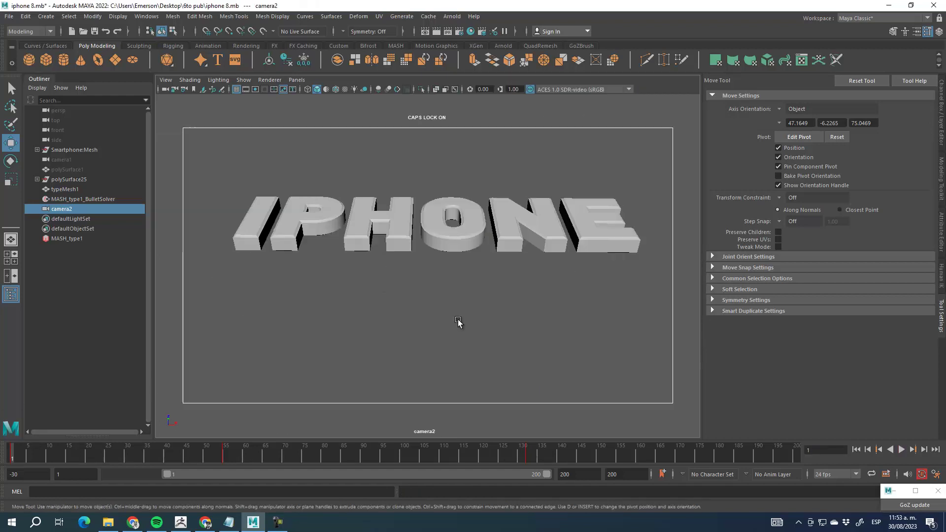
left_click(900, 450)
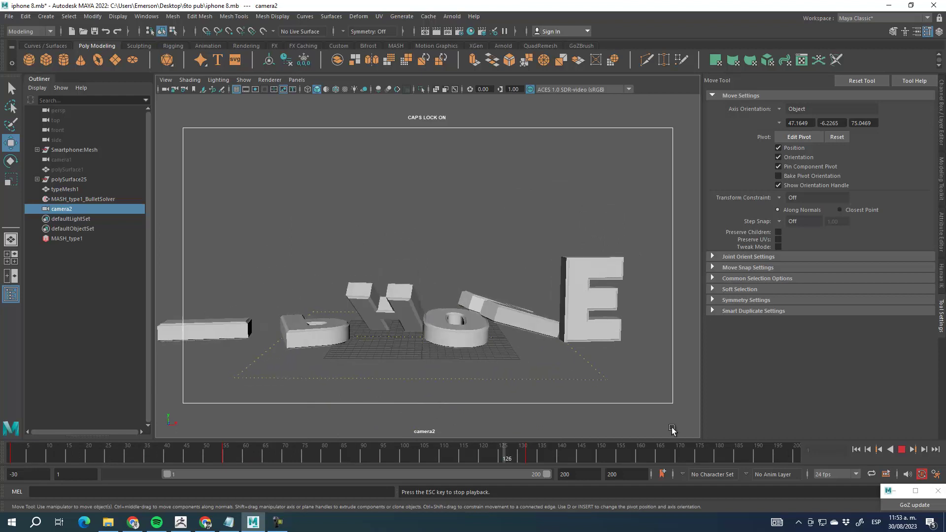
key("Escape")
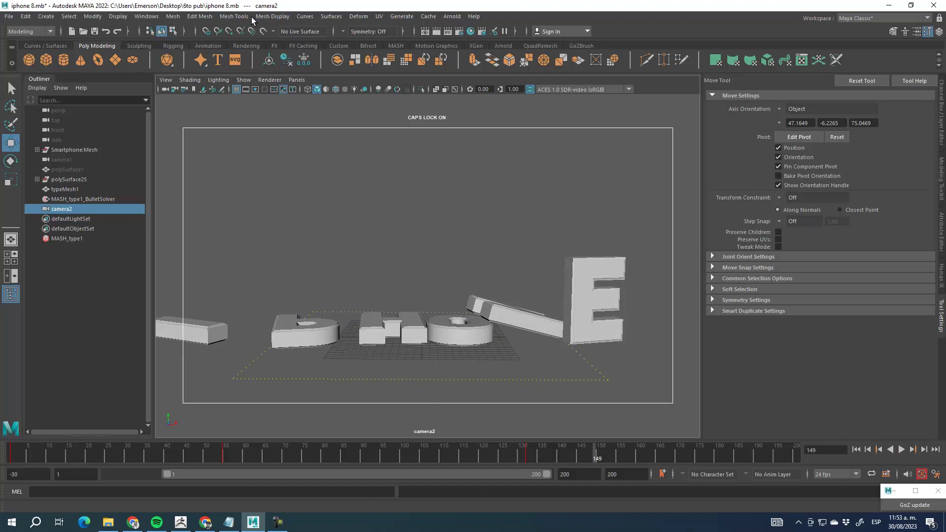
Export the camera2 animation as an AVI playblast named Cam 4 in the project's movies folder, review it and close the player.
left_click(146, 17)
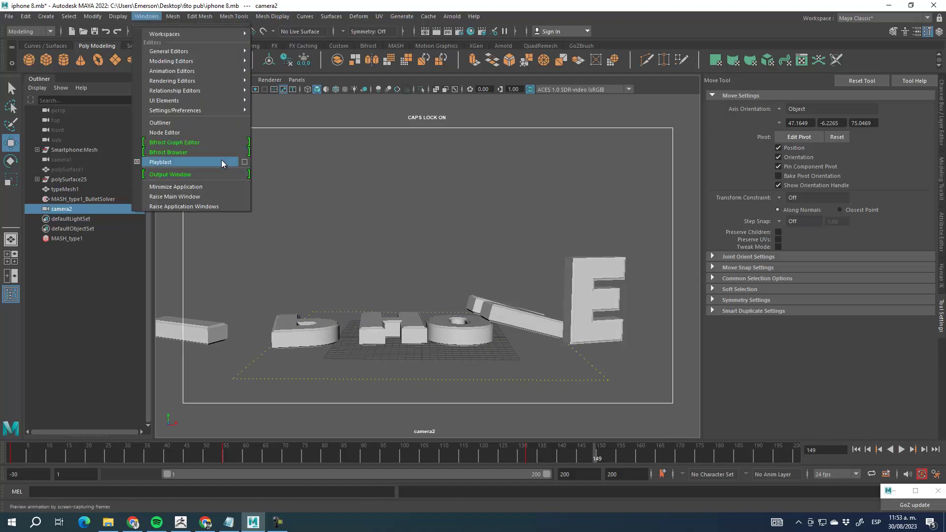
left_click(244, 162)
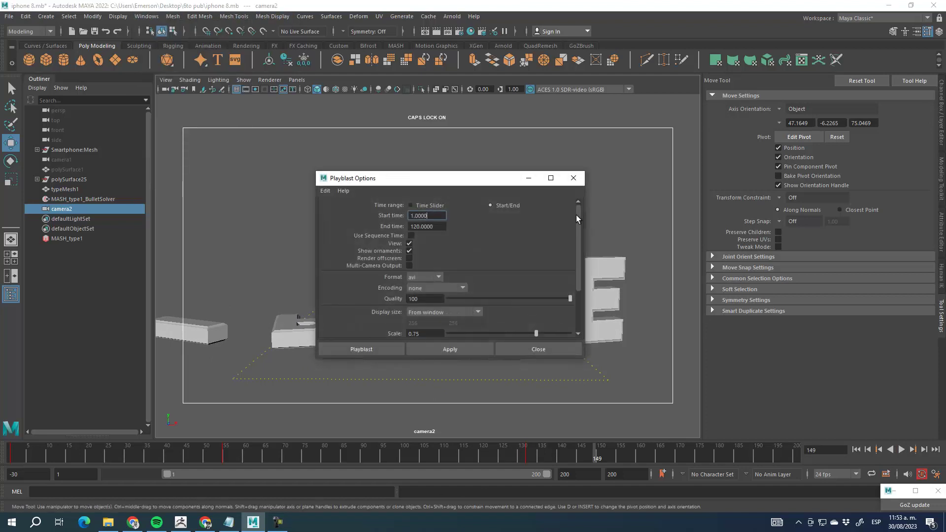
left_click_drag(579, 235, 580, 304)
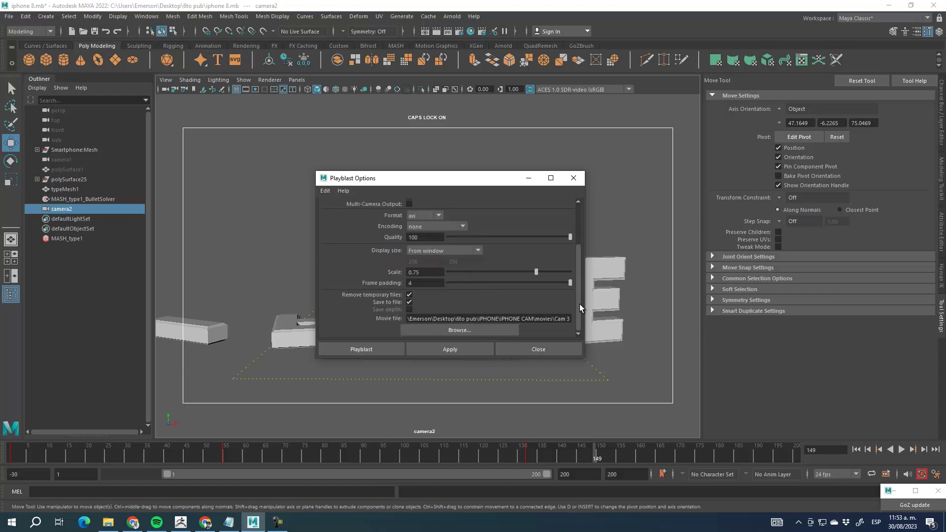
left_click(472, 332)
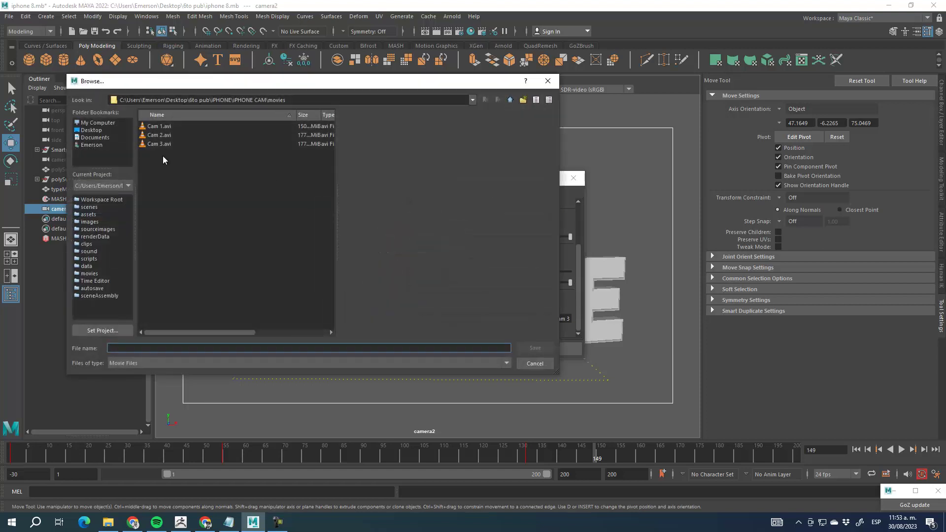
type("cAM")
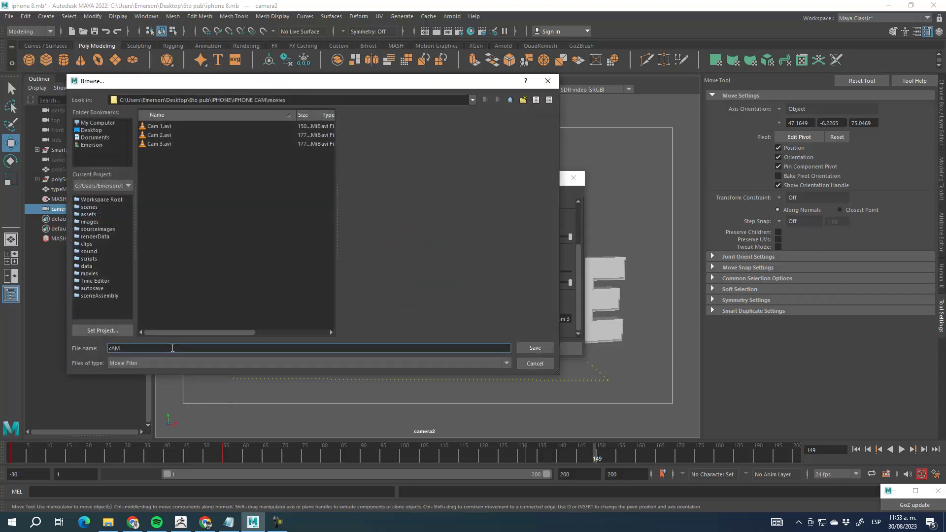
key("BackSpace")
key("BackSpace")
key("BackSpace")
type("C")
left_click(548, 346)
left_click(372, 349)
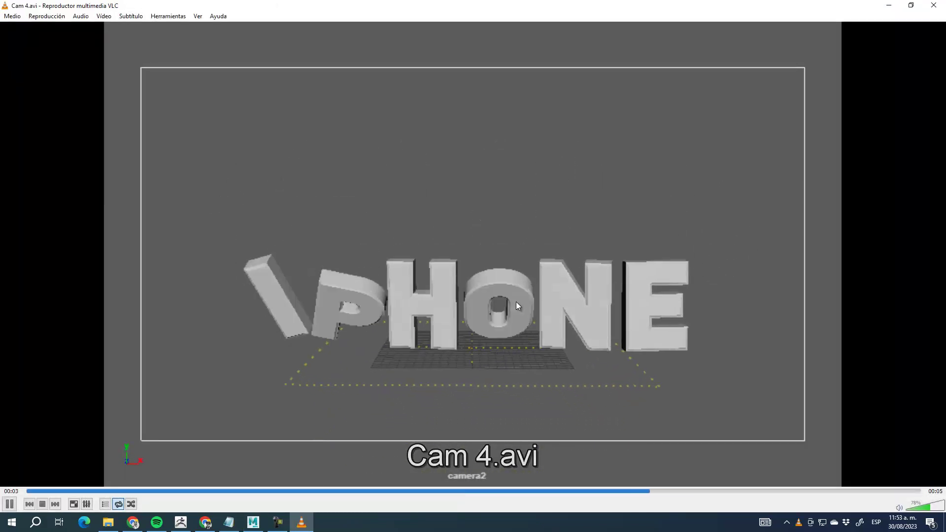
left_click(933, 7)
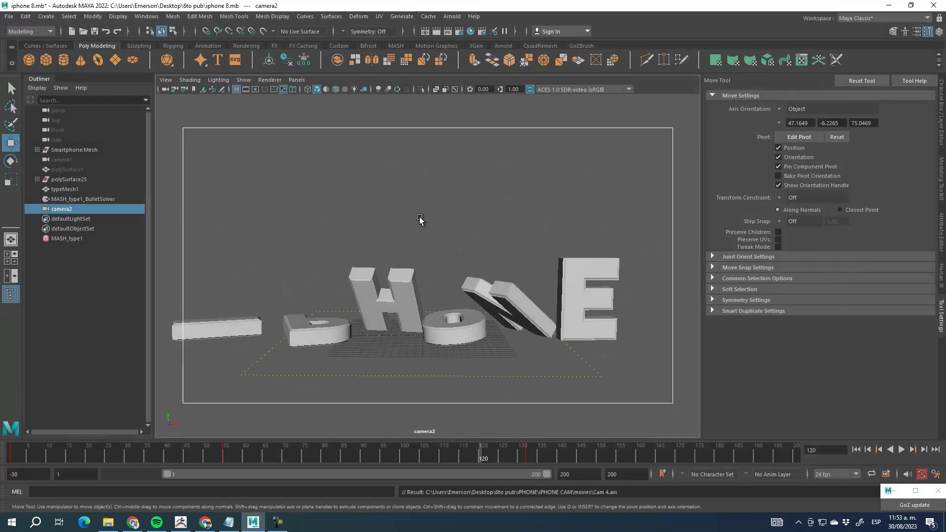
Return to frame 1, select the IPHONE title mesh and examine the animation, pivot and delay settings of its type node.
left_click_drag(102, 451, 11, 451)
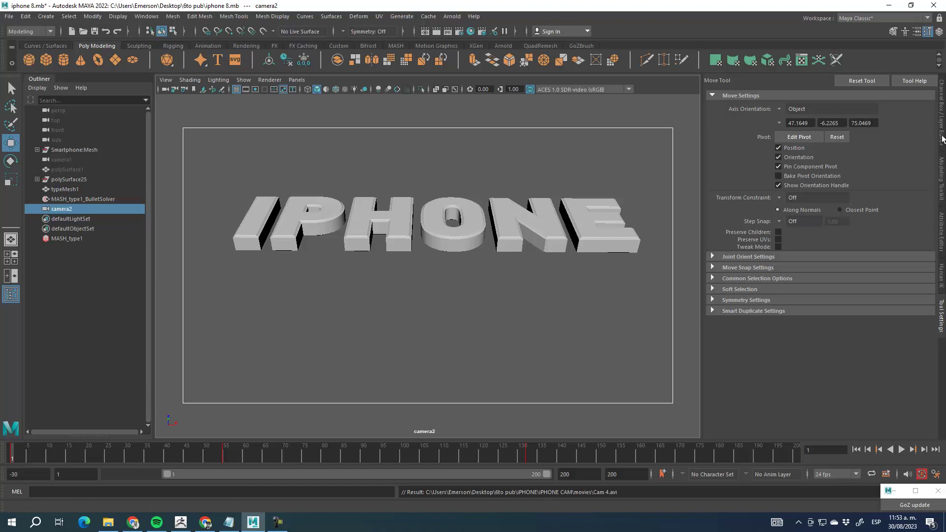
left_click(520, 225)
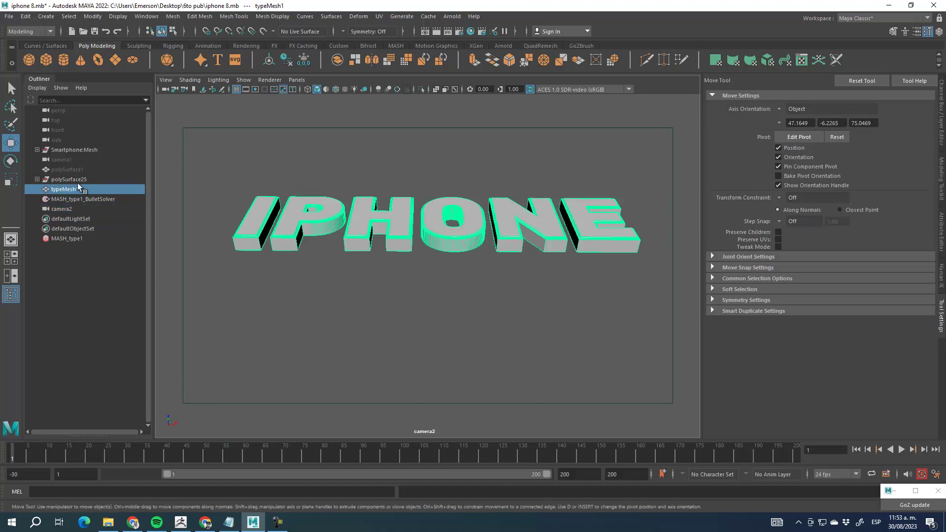
left_click(69, 199)
left_click(64, 190)
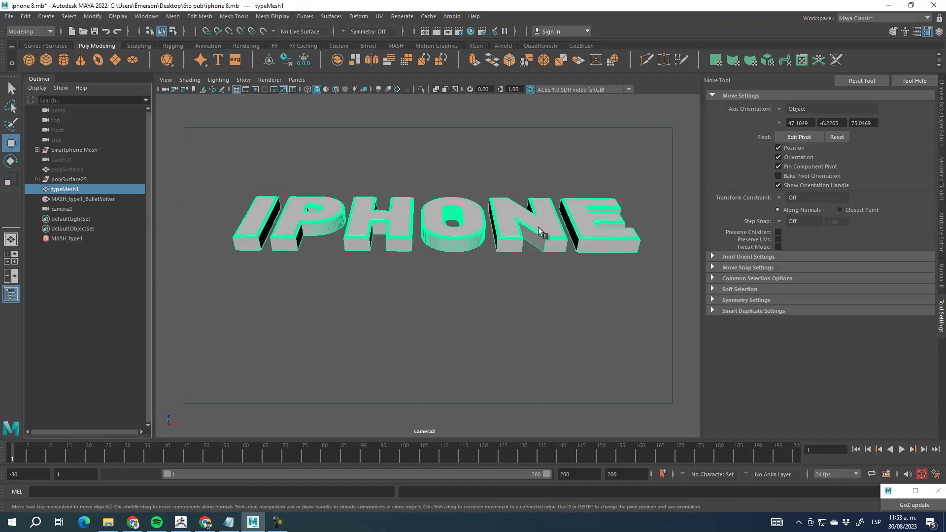
left_click(941, 227)
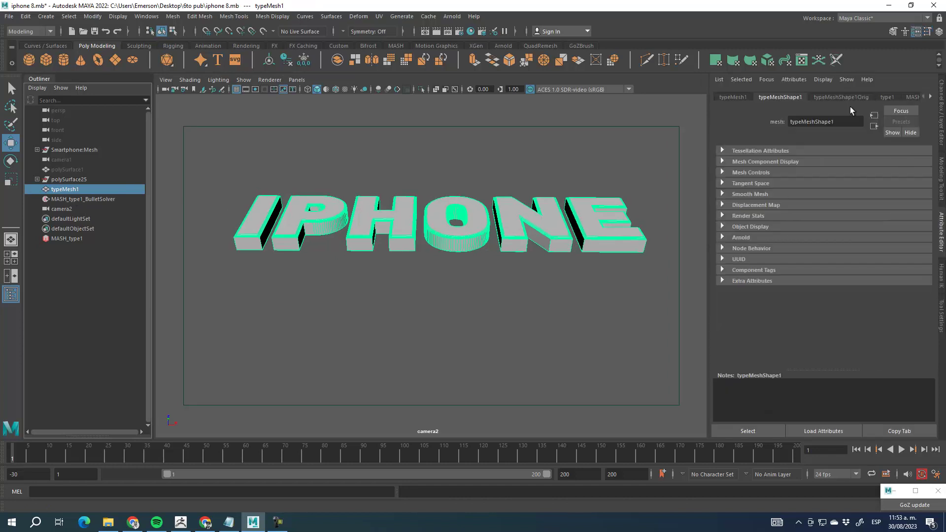
left_click(833, 98)
left_click(889, 97)
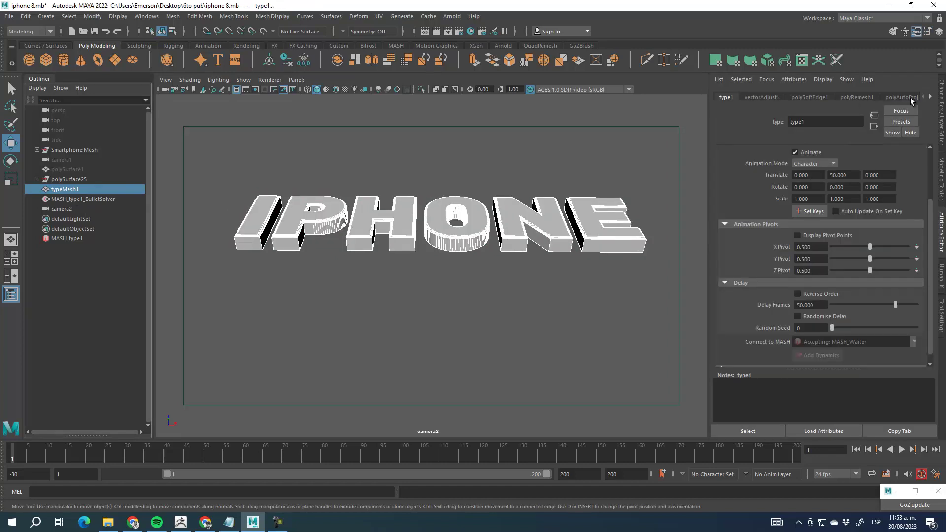
left_click_drag(928, 230, 469, 175)
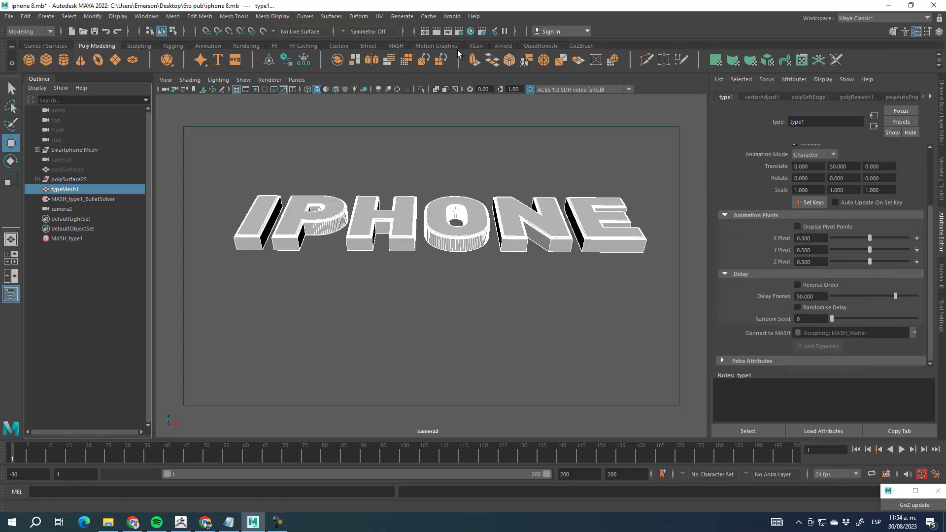
Open the MASH Editor and dock it alongside the Outliner.
left_click(397, 47)
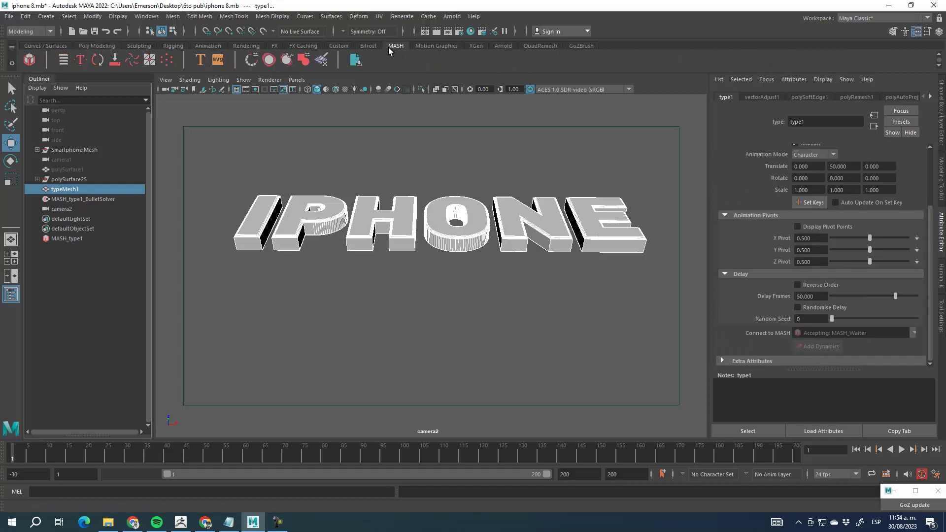
left_click(63, 60)
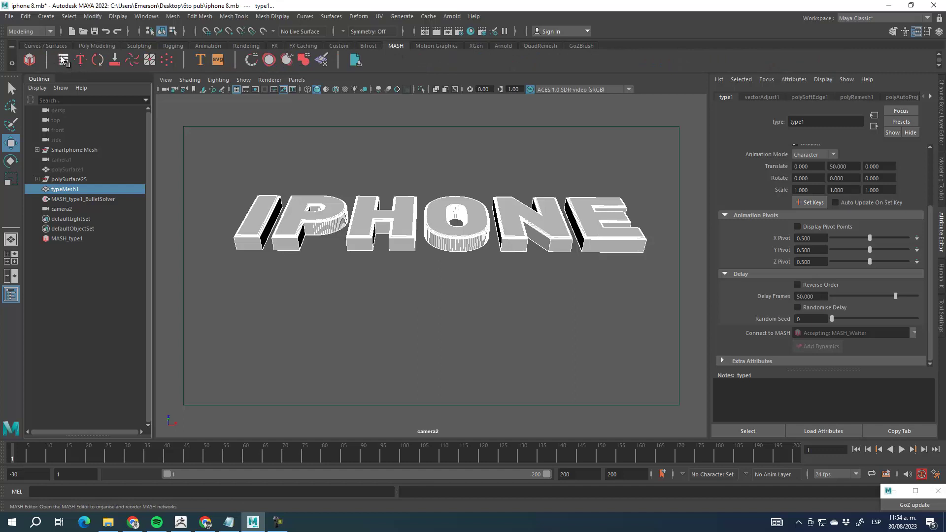
left_click_drag(193, 101, 210, 103)
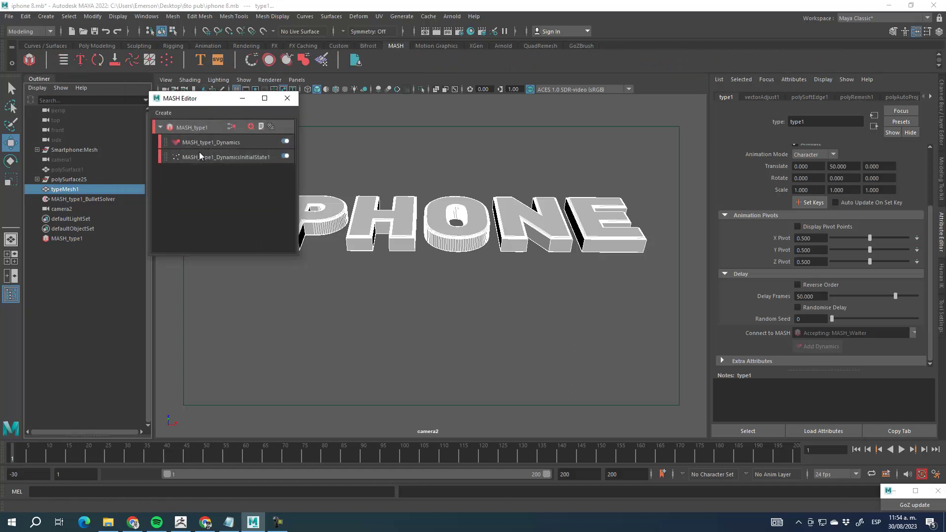
left_click_drag(201, 102, 84, 79)
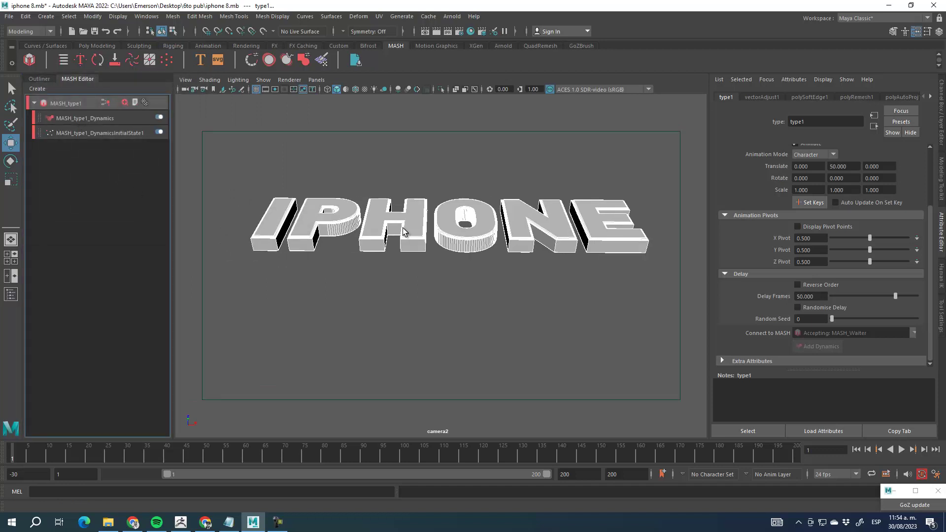
Examine the MASH_type1 network's available nodes, its initial state node and the physical properties of its Dynamics node.
left_click(124, 103)
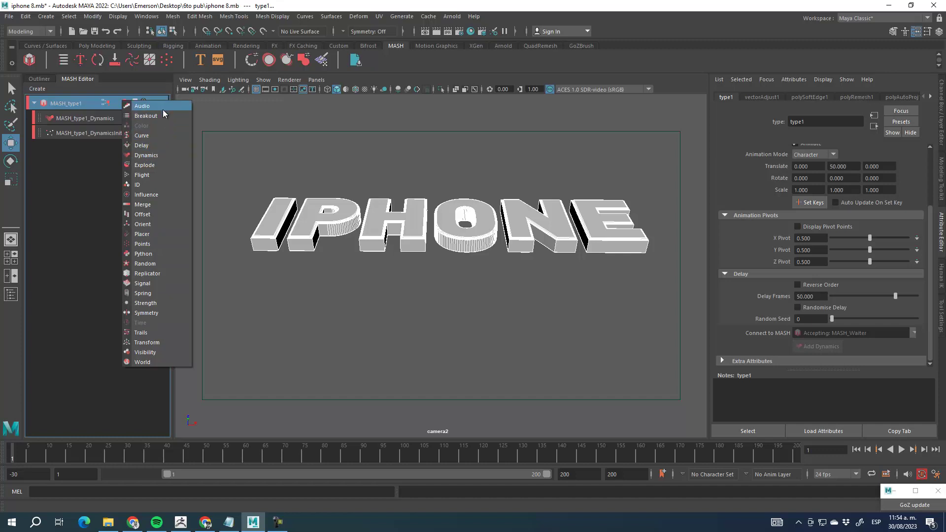
left_click(103, 132)
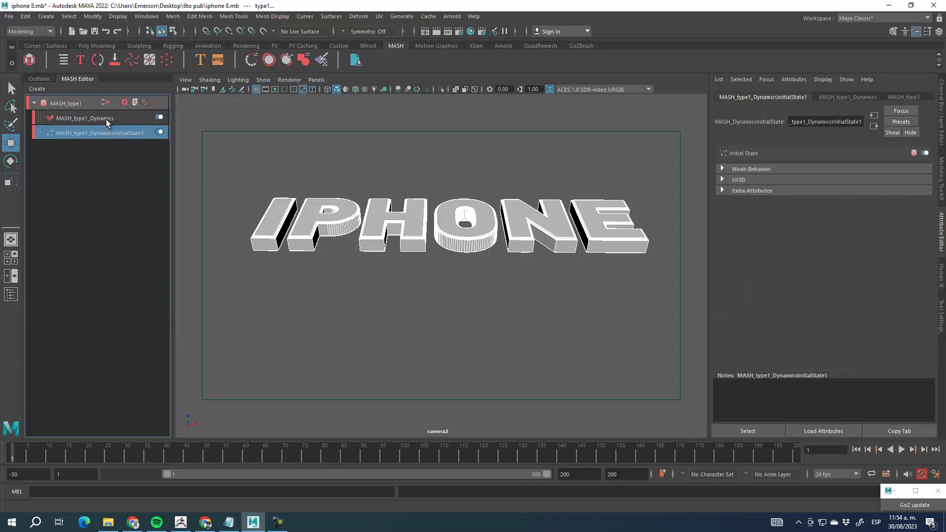
left_click(106, 119)
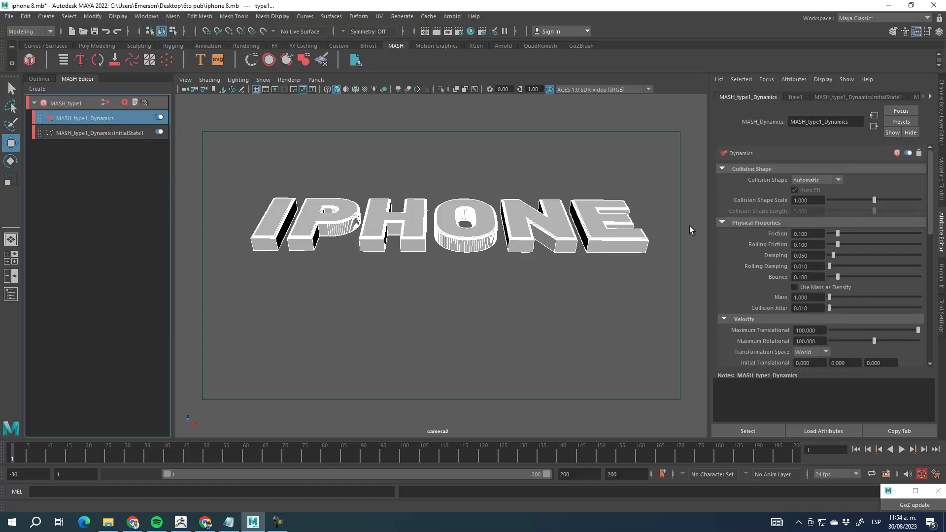
scroll(852, 317, "down", 10)
scroll(851, 320, "up", 5)
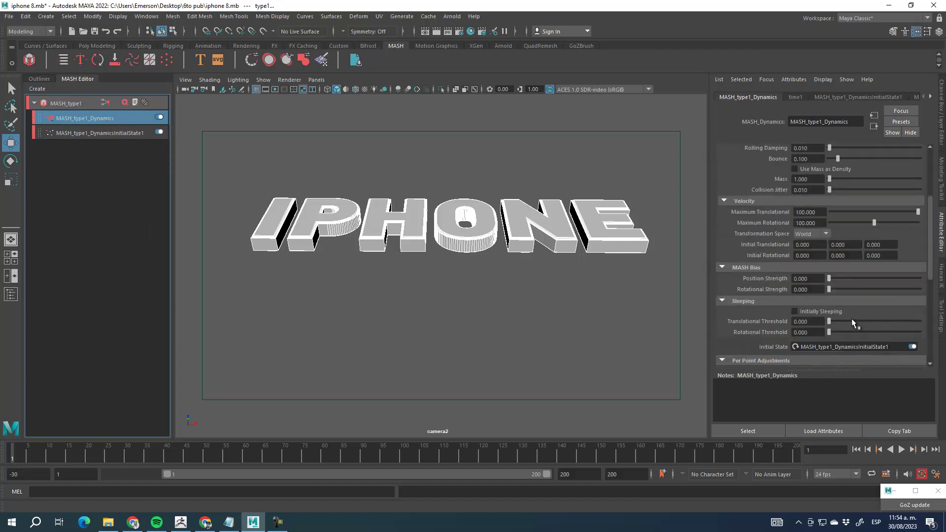
scroll(851, 318, "up", 4)
Examine the MASH_type1 waiter's node and utility options along with the attributes of its connected Dynamics, time and initial state nodes.
left_click(75, 105)
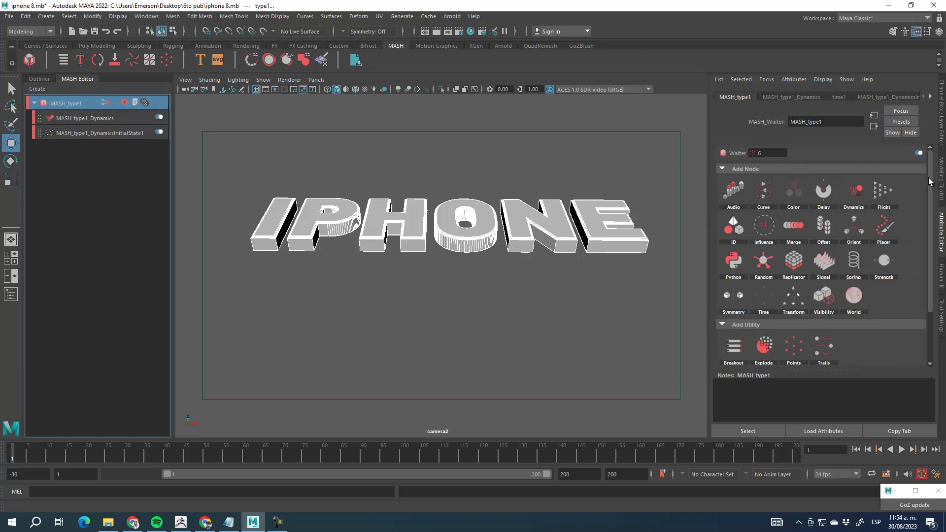
left_click_drag(930, 179, 931, 202)
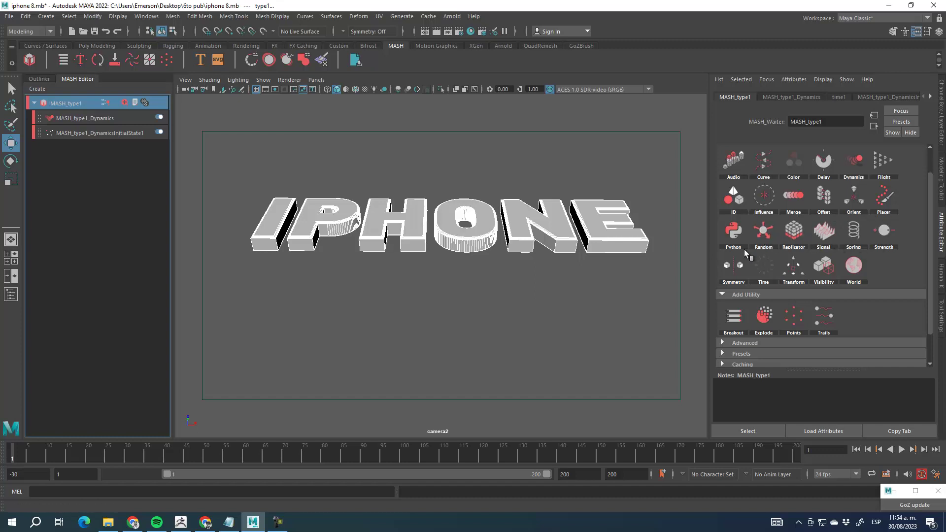
left_click_drag(932, 235, 933, 257)
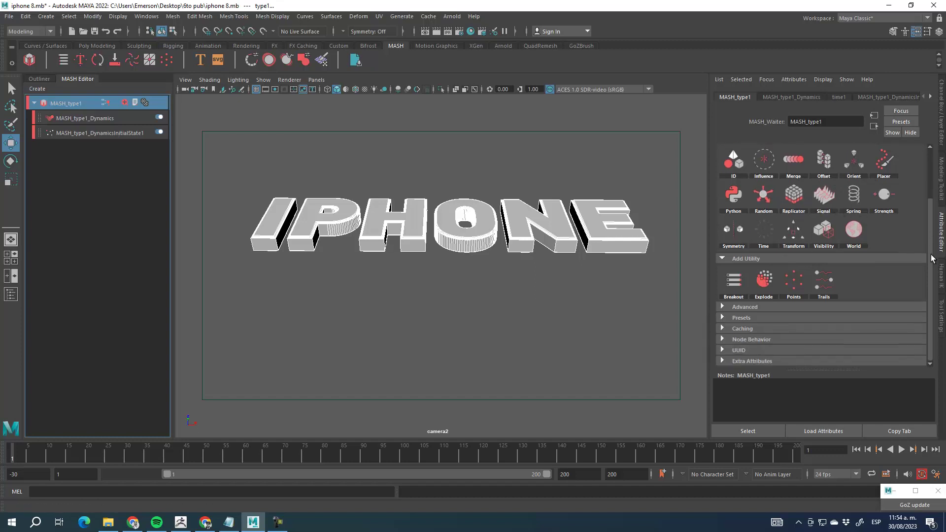
scroll(882, 222, "up", 3)
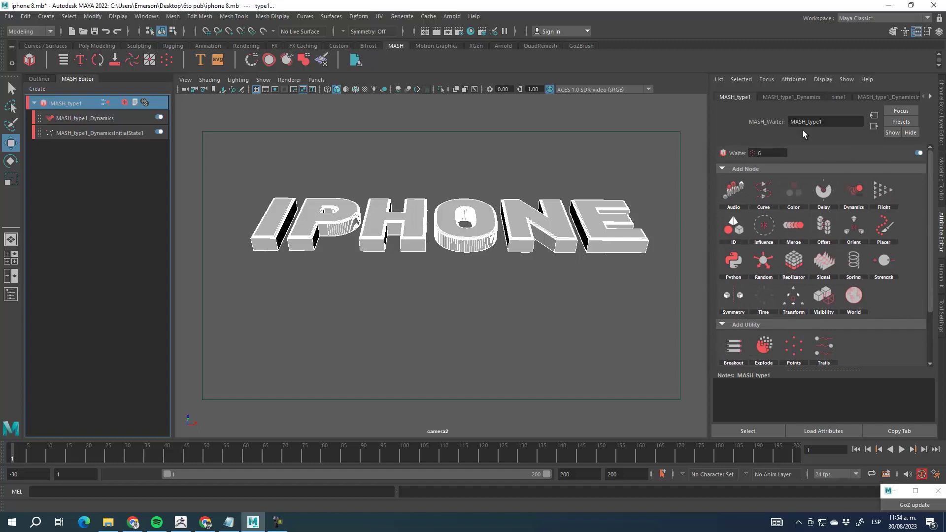
left_click(785, 96)
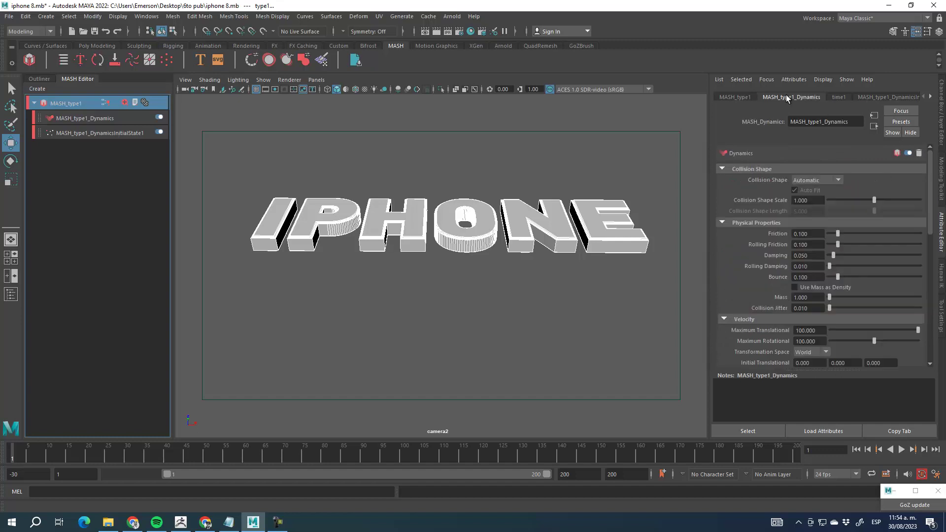
left_click(845, 96)
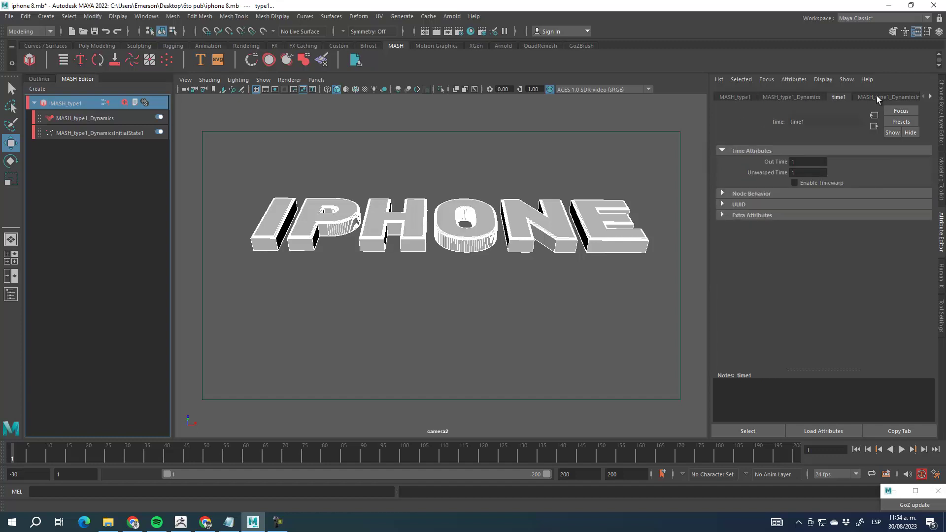
left_click(876, 95)
left_click(748, 96)
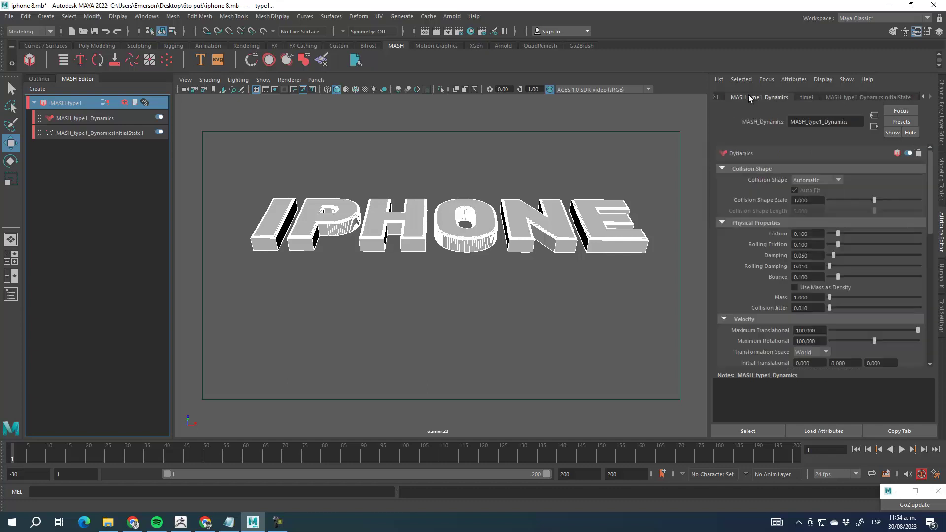
left_click(719, 96)
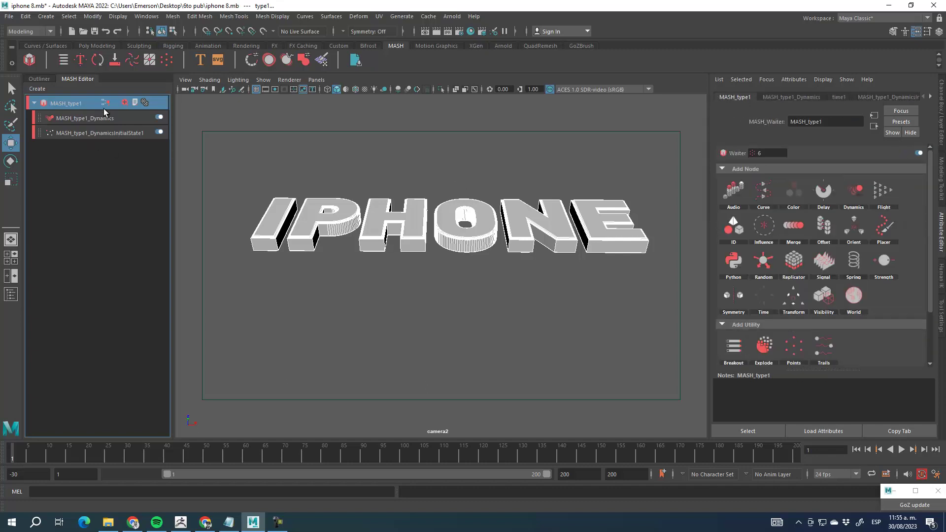
left_click(123, 105)
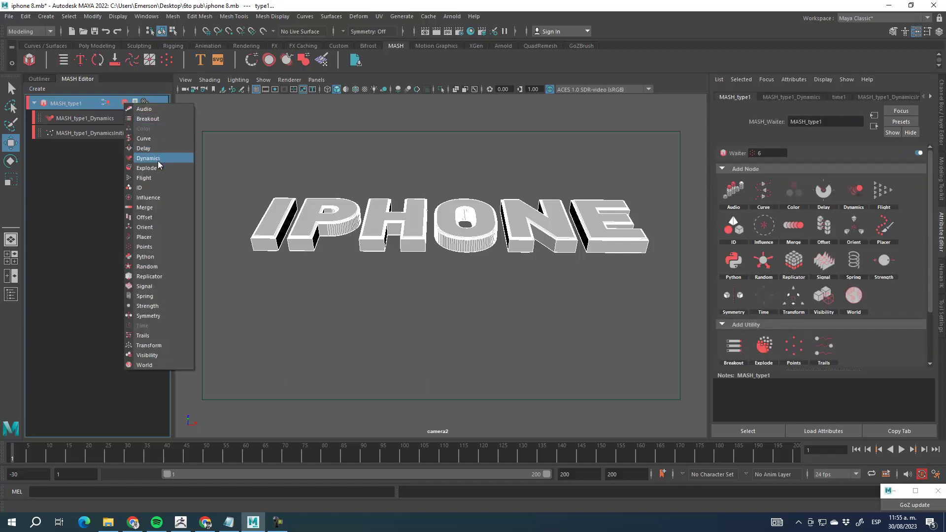
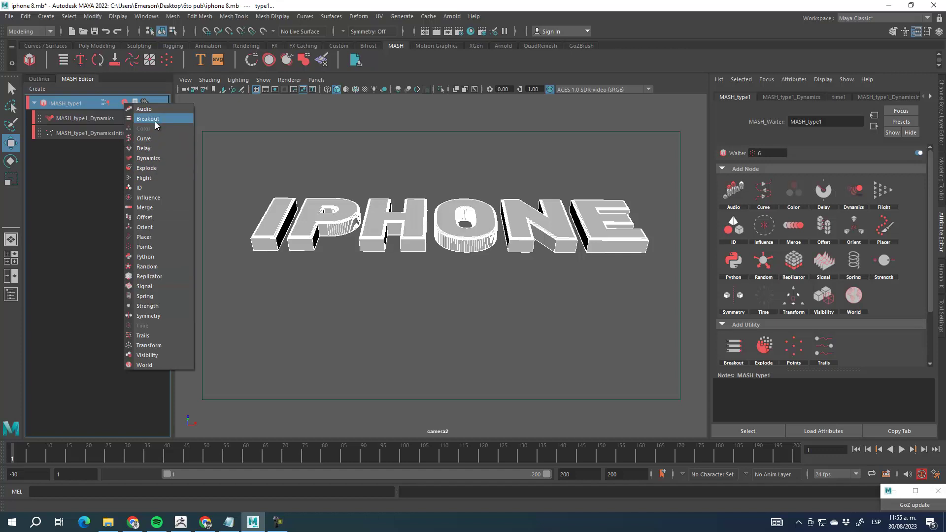
left_click(112, 108)
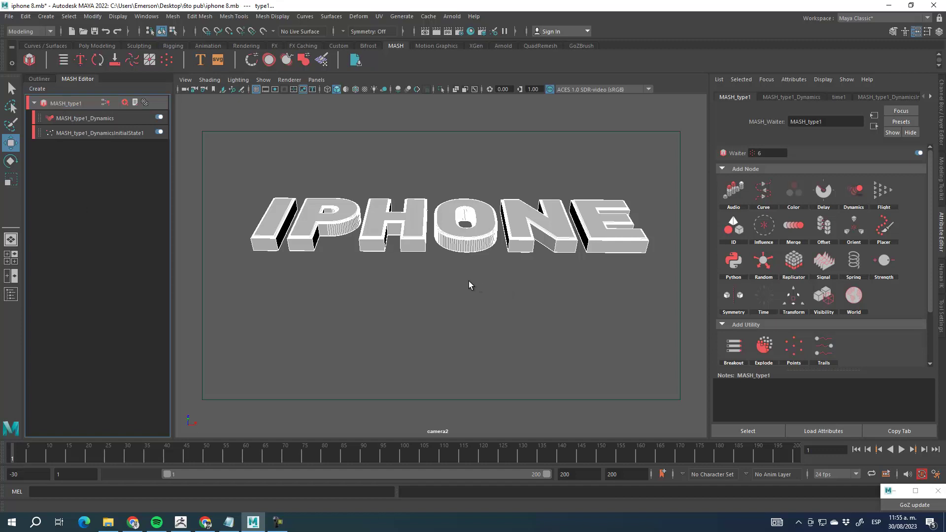
left_click(316, 79)
mouse_move(399, 90)
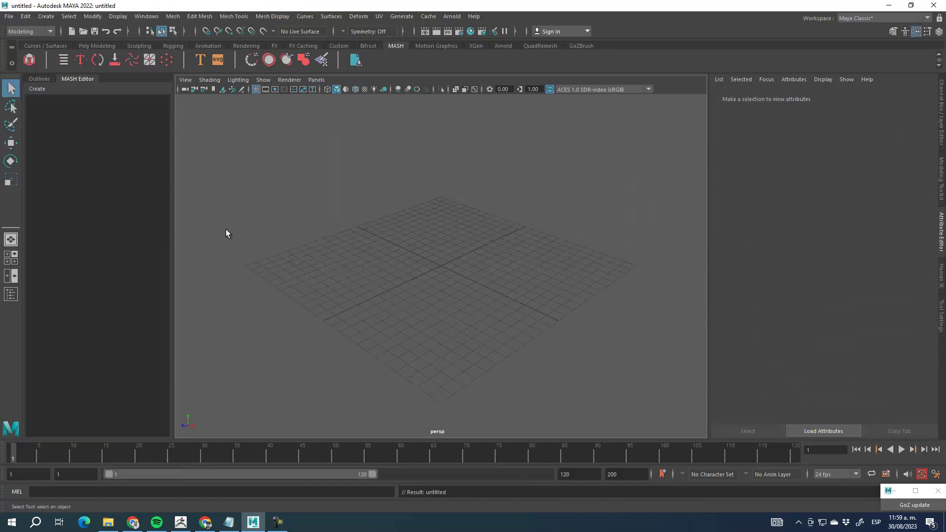
Create a 3D polygon type object on the grid and set its text to 8.
left_click(202, 59)
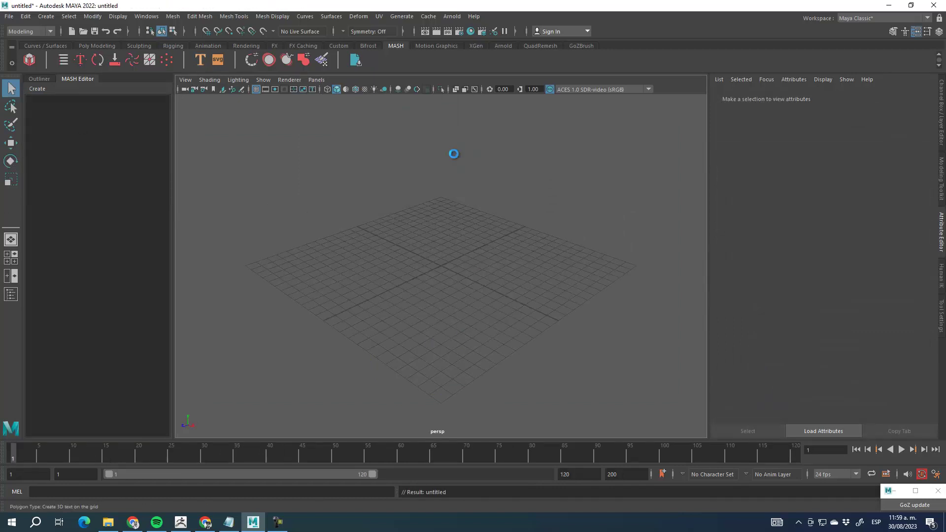
left_click(761, 161)
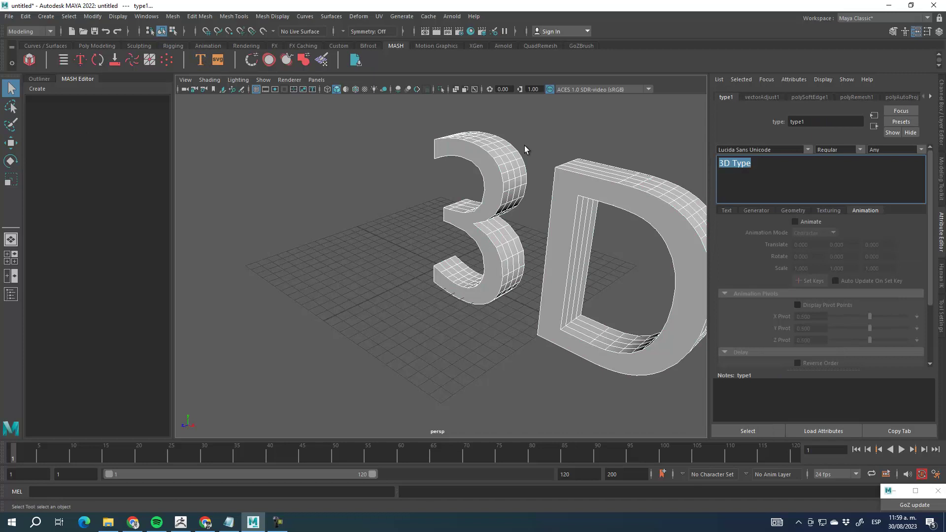
type("8")
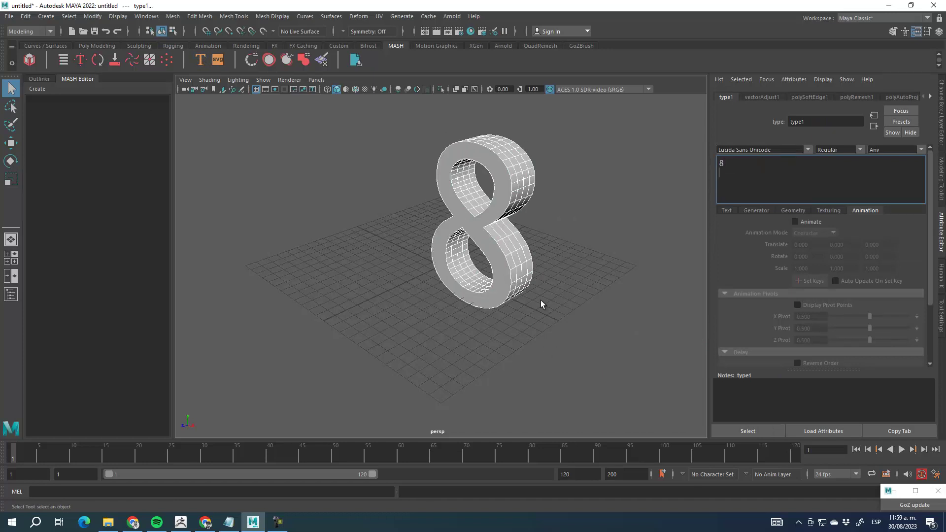
Connect the upper hole's lowest vertex to the right waist vertex on the front face of the 8.
left_click(11, 143)
scroll(481, 201, "up", 5)
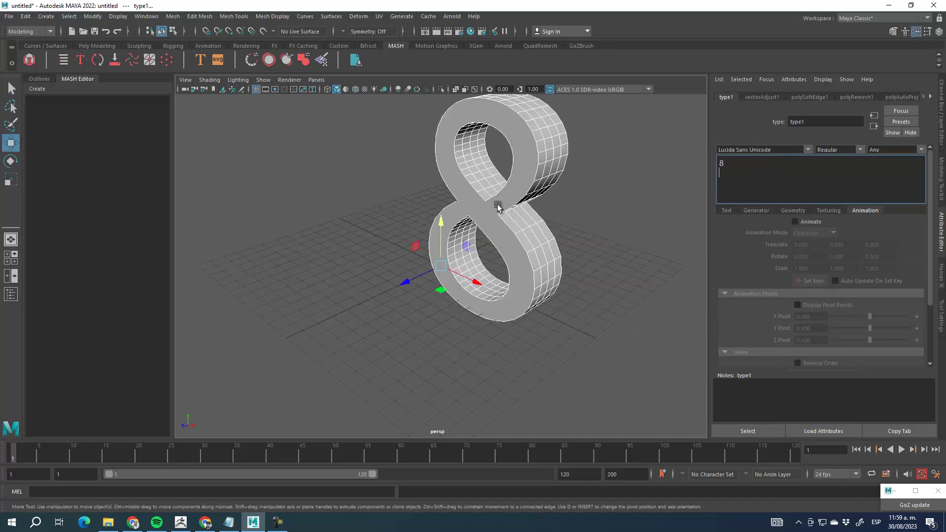
left_click_drag(517, 225, 512, 245, "alt")
left_click_drag(570, 232, 458, 275, "alt")
scroll(458, 274, "up", 4)
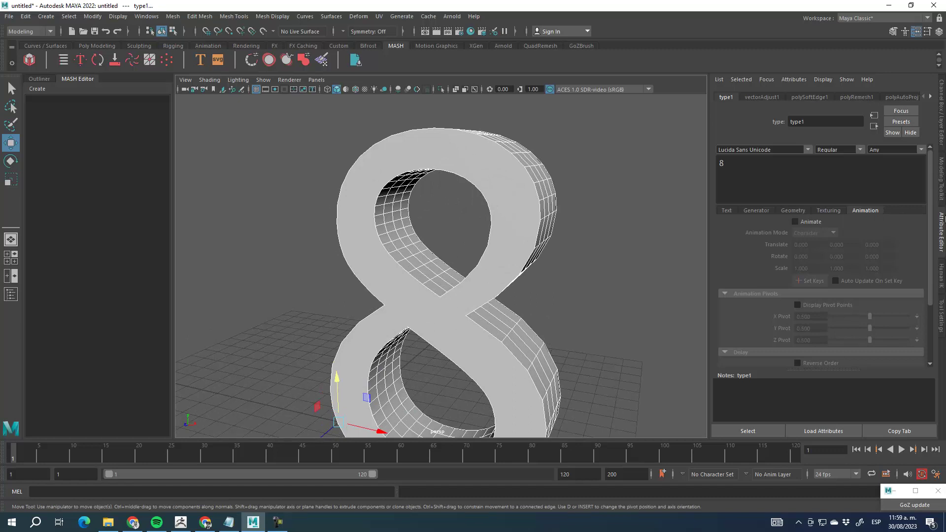
left_click(942, 175)
left_click(849, 113)
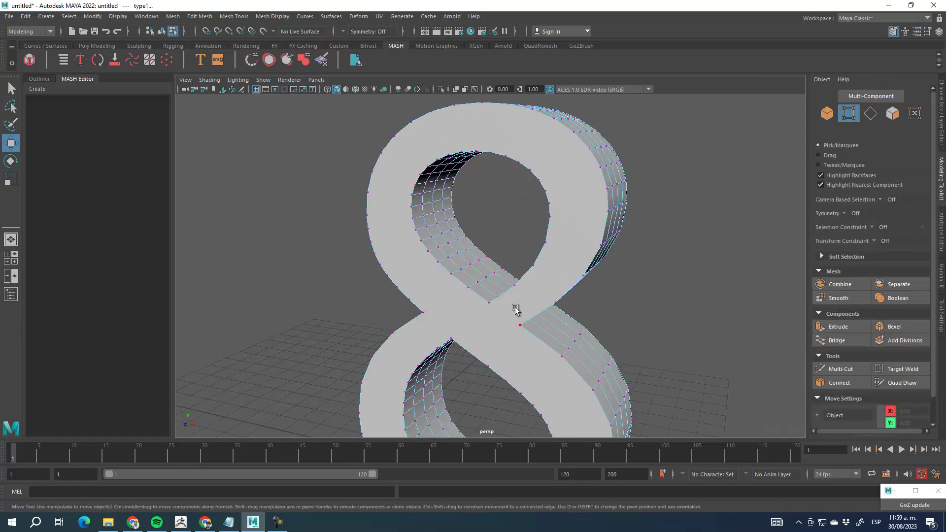
left_click(489, 305)
left_click(519, 325, "shift")
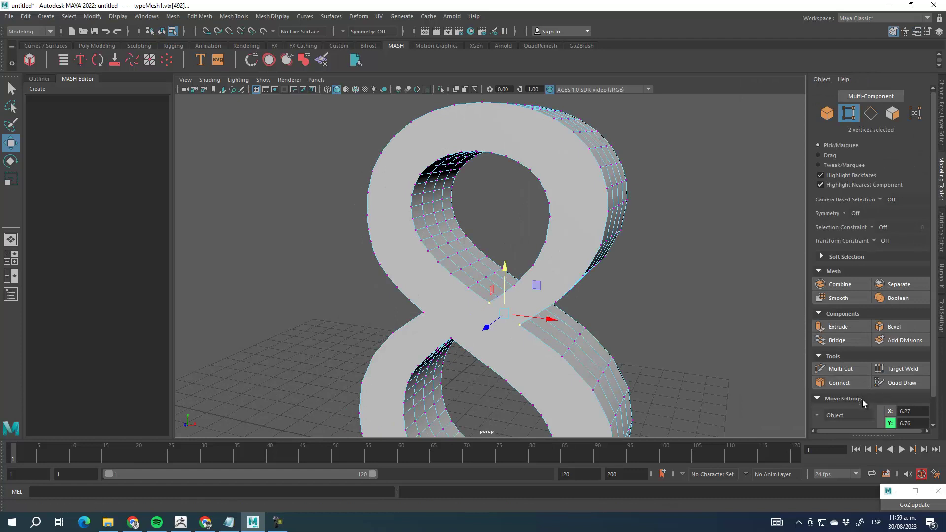
left_click(845, 383)
Reselect the waist vertex and the upper hole's lowest vertex on the front face and try to connect them again.
left_click_drag(543, 321, 467, 327, "alt")
left_click(462, 325)
left_click(436, 302)
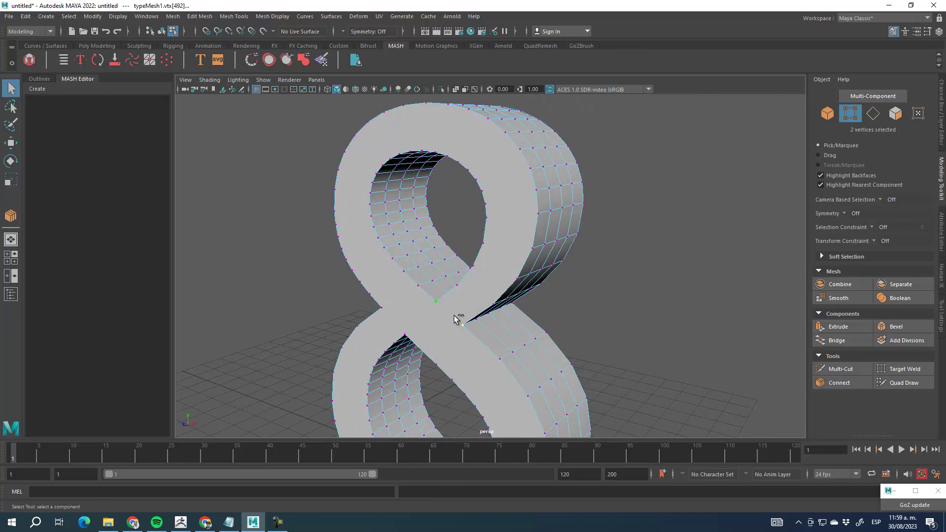
left_click(846, 383)
left_click(847, 384)
Connect the waist vertex to the upper hole's lowest vertex on the 8's back face and try a Multi-Cut from the waist.
left_click_drag(606, 312, 653, 306, "alt")
left_click(591, 275)
left_click(672, 262, "shift")
left_click(843, 384)
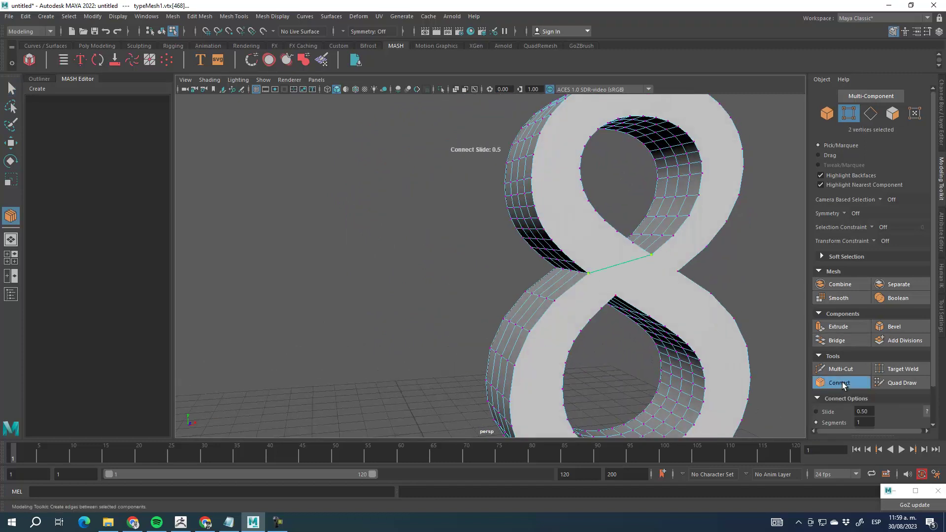
left_click(840, 369)
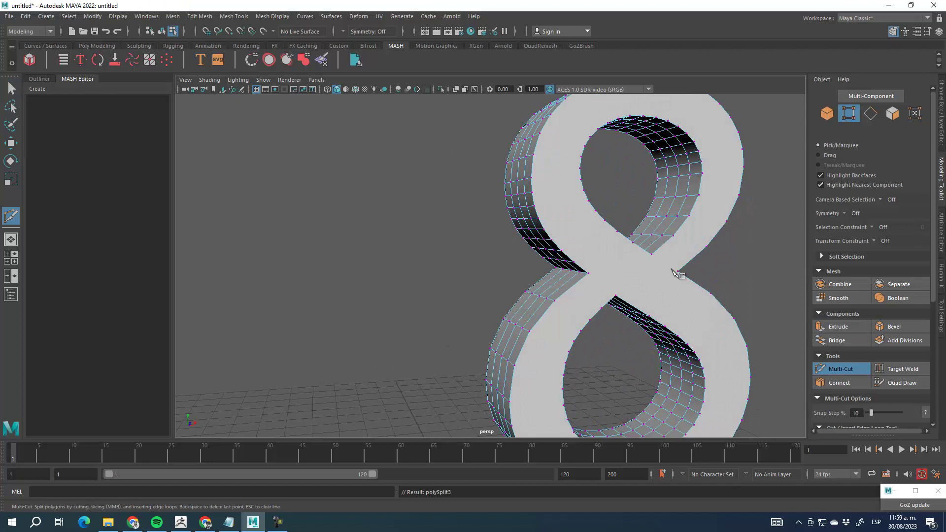
left_click(586, 273)
left_click_drag(644, 289, 793, 341, "alt")
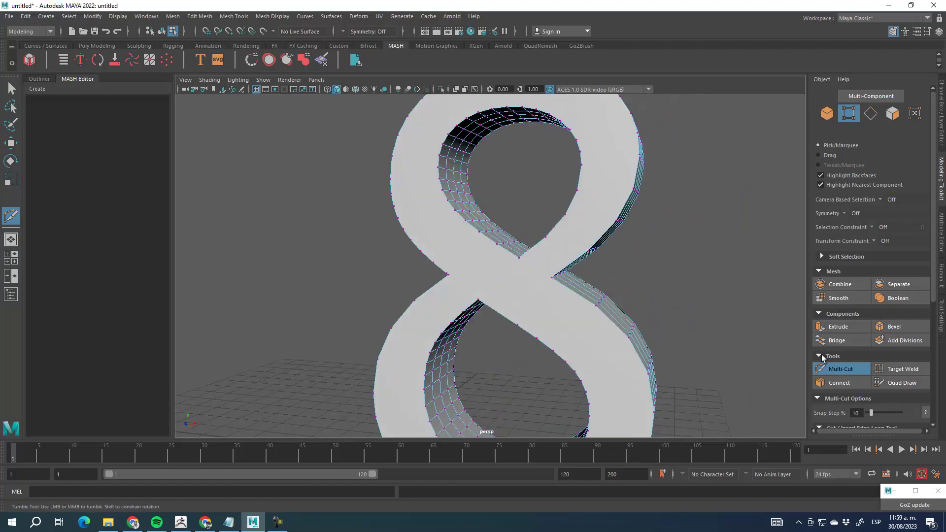
Return to object selection, select the whole 8 mesh and create a MASH network from it.
key("q")
left_click_drag(442, 217, 418, 244, "alt")
scroll(413, 244, "up", 2)
scroll(506, 255, "up", 2)
scroll(545, 253, "up", 3)
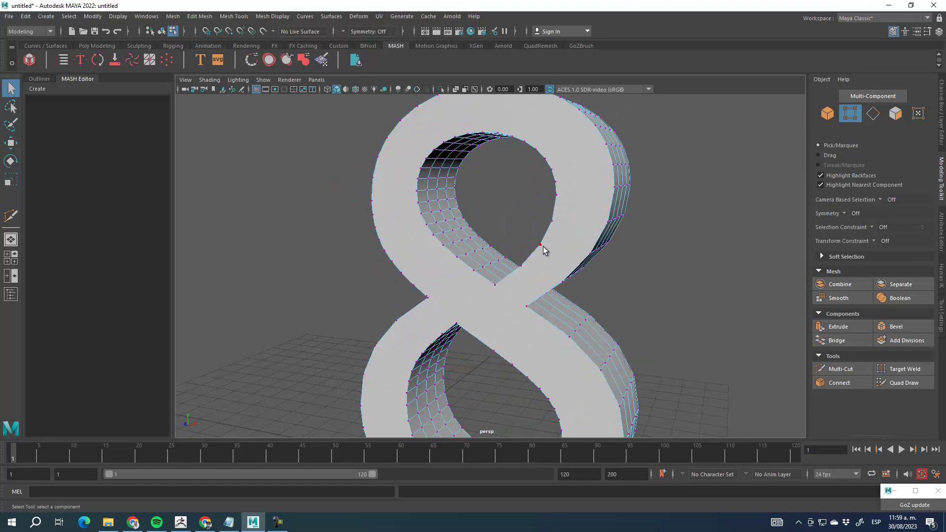
left_click_drag(544, 244, 601, 268, "alt")
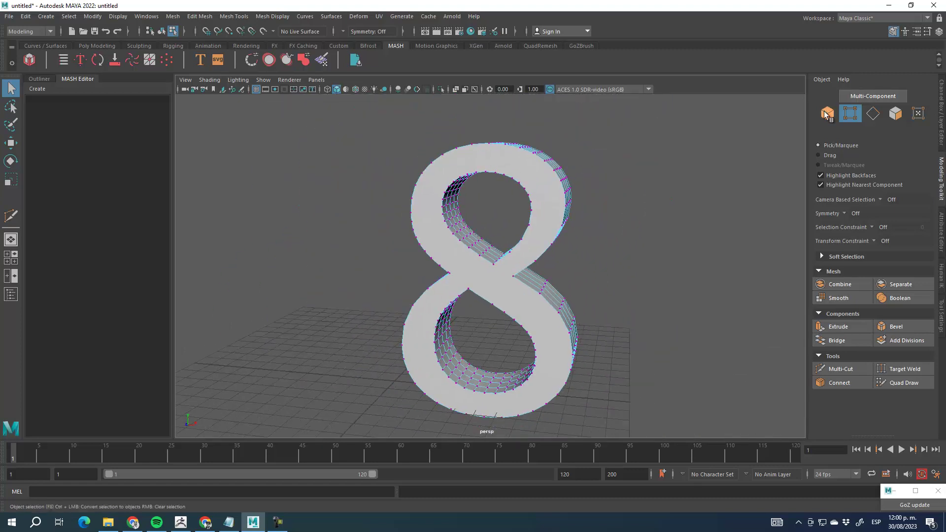
left_click(828, 113)
left_click_drag(422, 280, 505, 277, "alt")
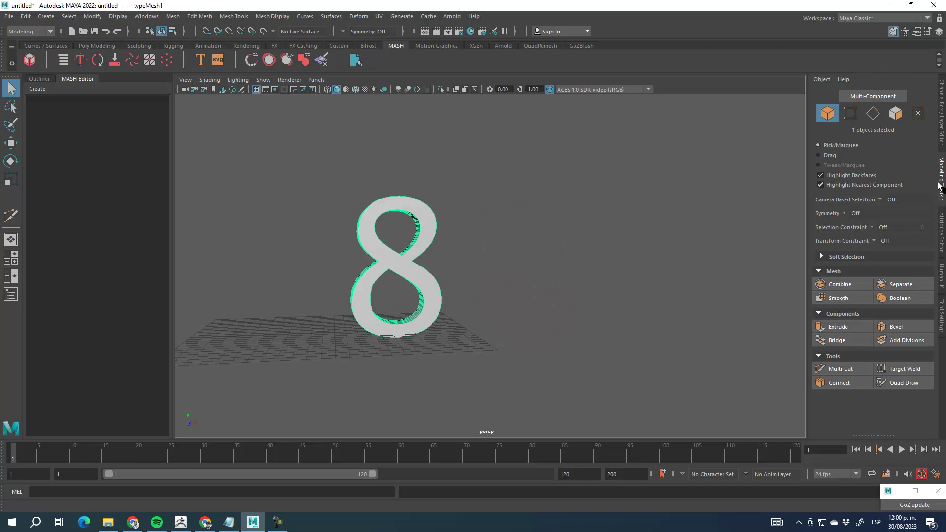
left_click(940, 117)
left_click(941, 191)
left_click(29, 61)
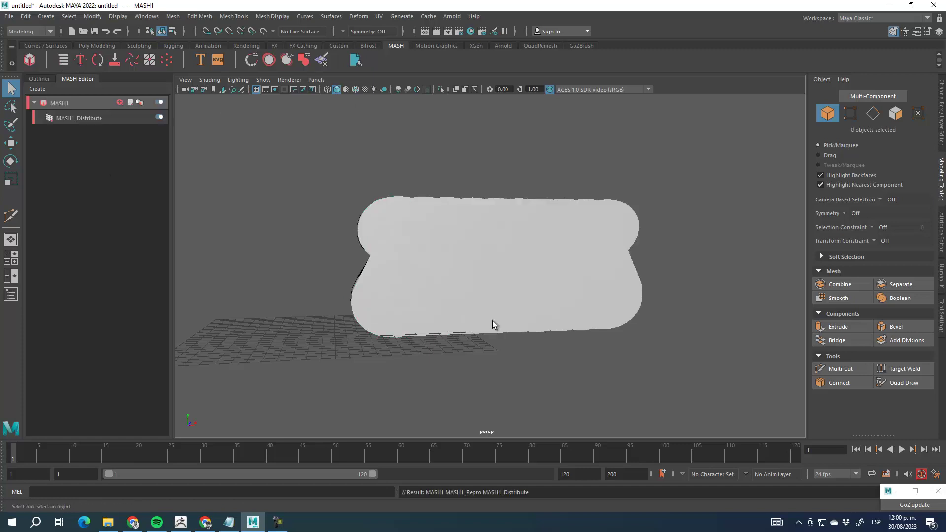
Examine the type mesh's history nodes, from type1, polySoftEdge1 and polyRemesh1 through the polySplit nodes.
left_click(60, 119)
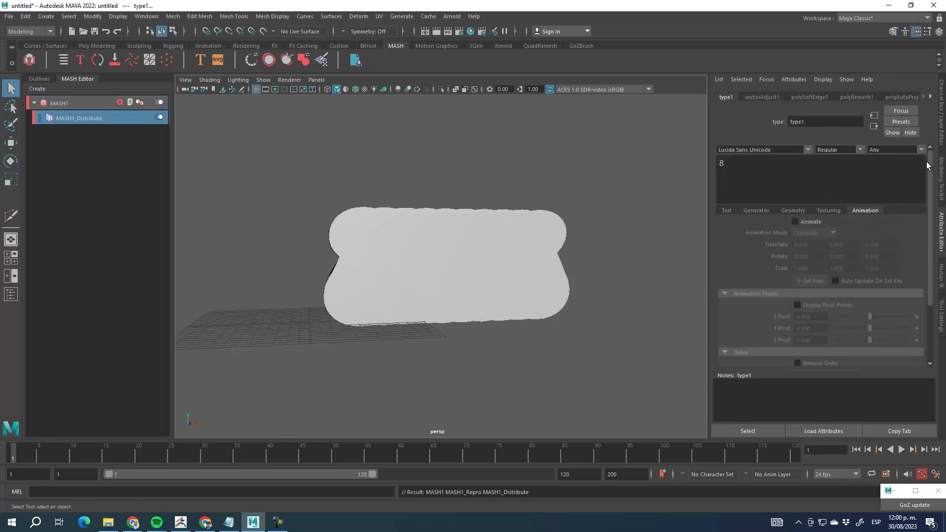
left_click(763, 96)
left_click(809, 96)
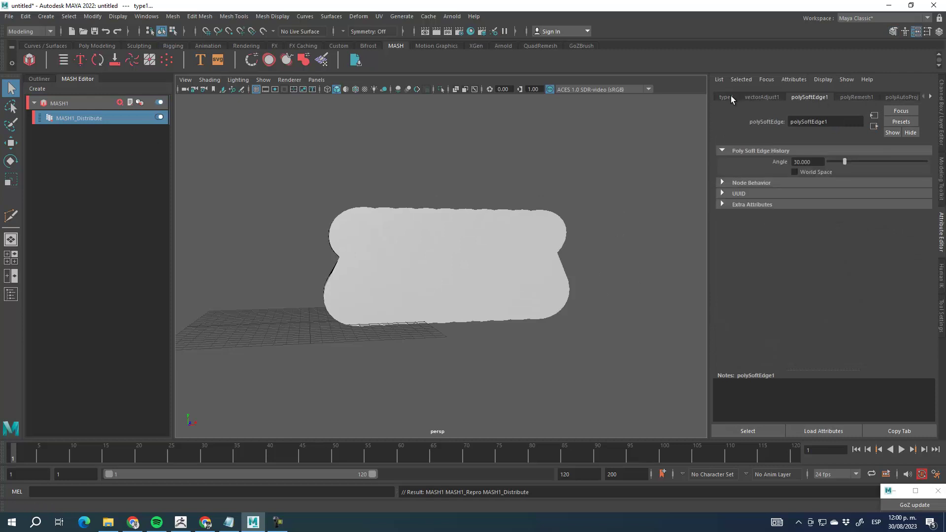
left_click(728, 96)
left_click(899, 97)
left_click(850, 96)
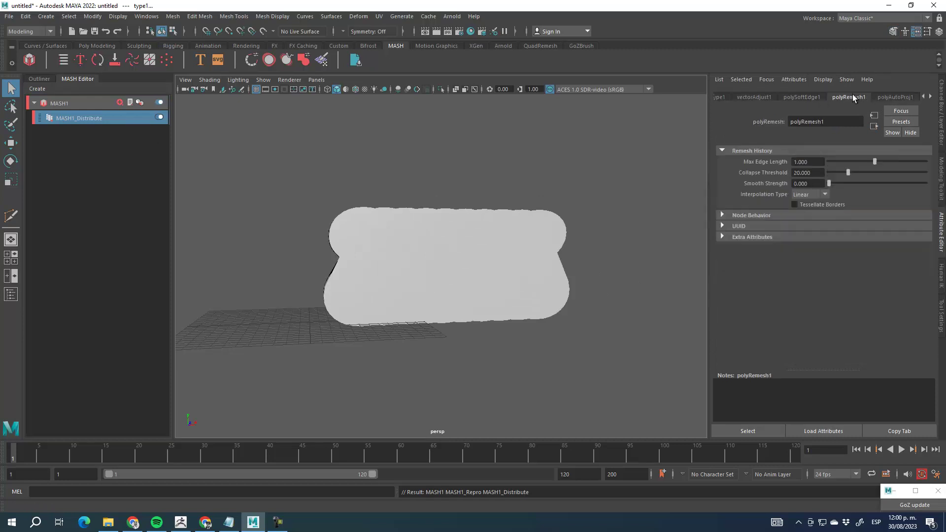
left_click(930, 97)
left_click(929, 97)
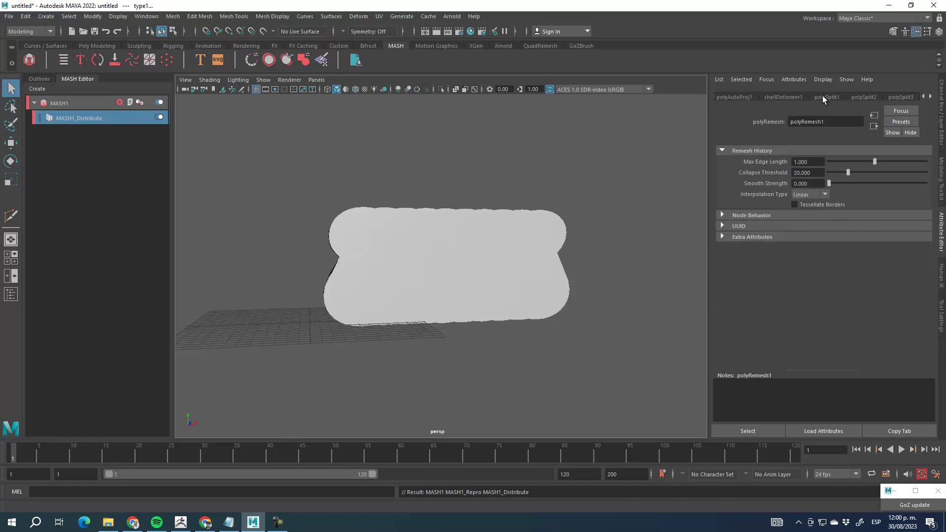
left_click(823, 98)
left_click(859, 97)
left_click(909, 96)
left_click(930, 97)
left_click(930, 97)
left_click(881, 96)
left_click(856, 98)
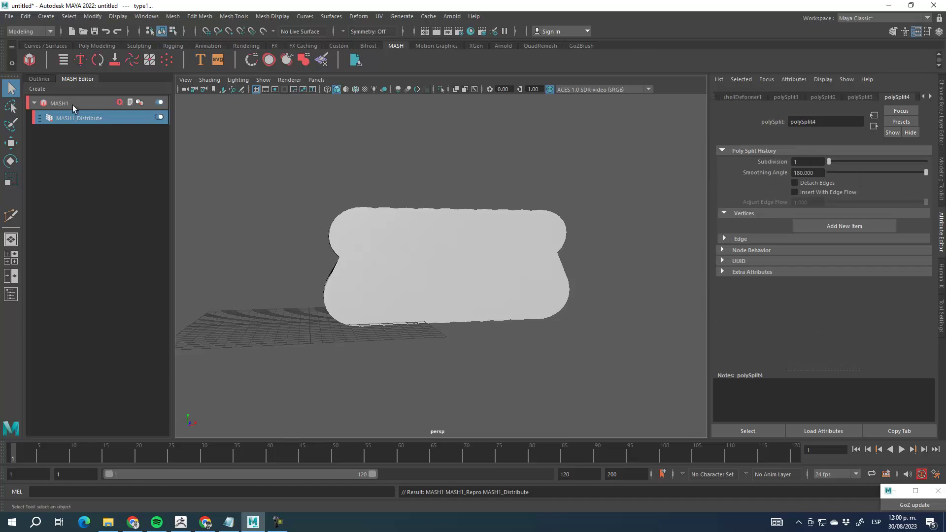
Switch MASH1_Distribute to a Grid distribution with Grid Y 3, Distance X 22.167, Distance Y 9.163 and Distance Z 13.005.
left_click(96, 118)
left_click(823, 181)
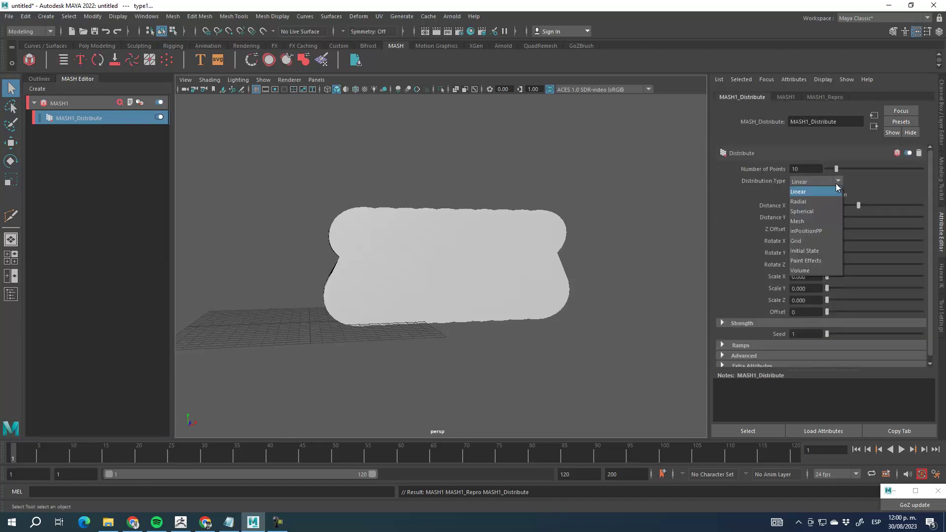
left_click(805, 241)
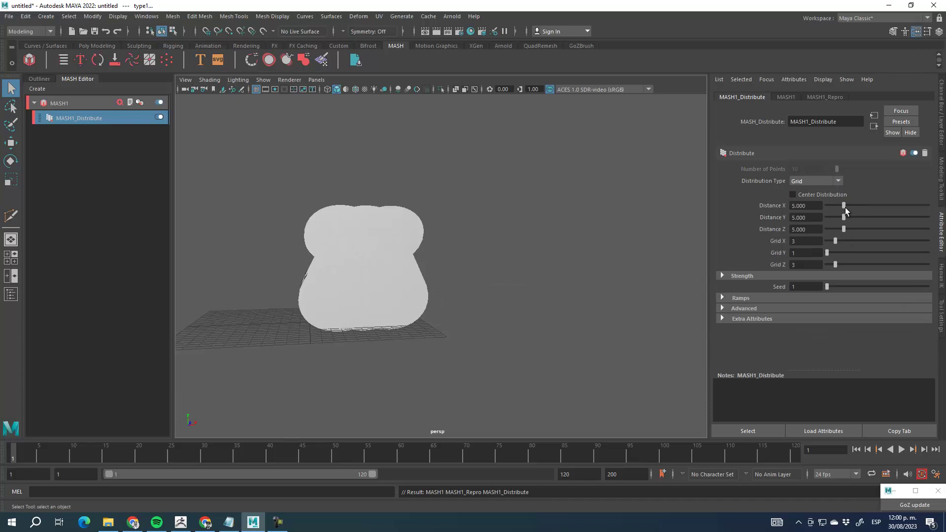
left_click_drag(827, 253, 842, 253)
mouse_move(843, 205)
left_mouse_down()
mouse_move(862, 205)
mouse_move(867, 231)
mouse_move(888, 204)
mouse_move(900, 205)
mouse_move(898, 215)
mouse_move(929, 215)
mouse_move(856, 217)
left_mouse_up()
left_click_drag(843, 257, 834, 257)
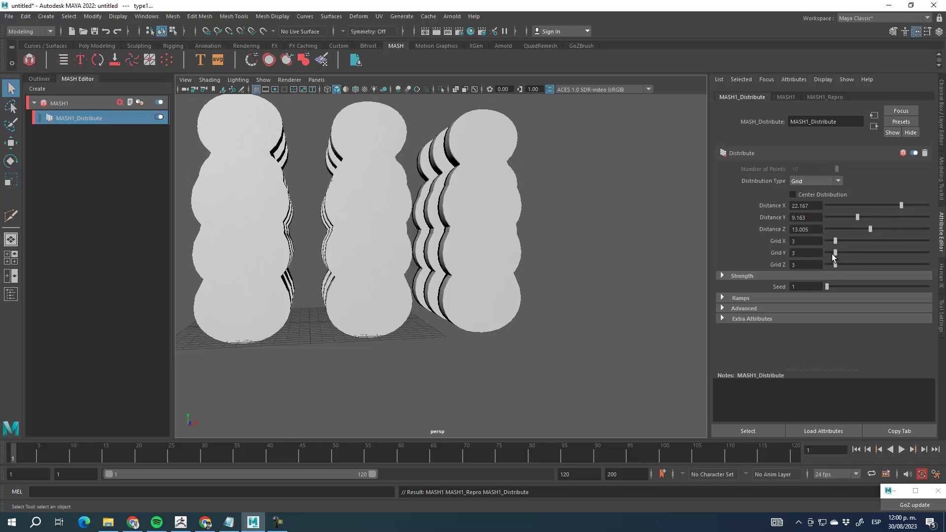
Set the grid's Distance Y to 30 and Distance Z to 7.833, and try Center Distribution before switching it back off.
left_click_drag(863, 228, 892, 228)
left_click_drag(895, 229, 932, 207)
scroll(532, 228, "down", 5)
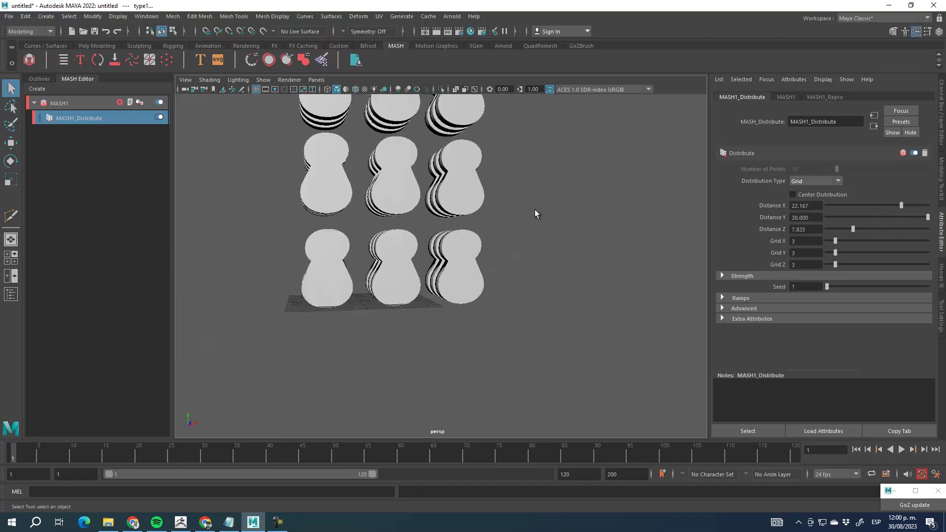
left_click_drag(538, 247, 522, 276, "alt")
middle_click_drag(504, 299, 496, 271, "alt")
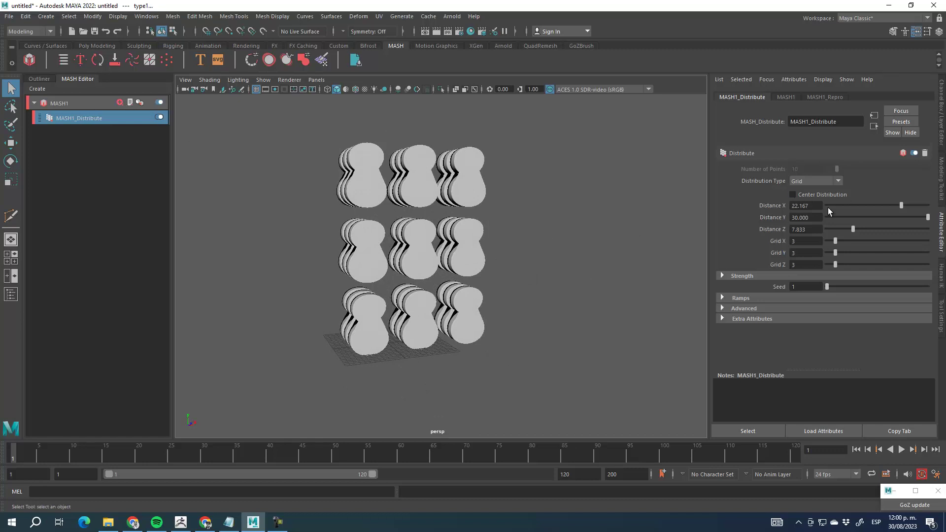
left_click(792, 195)
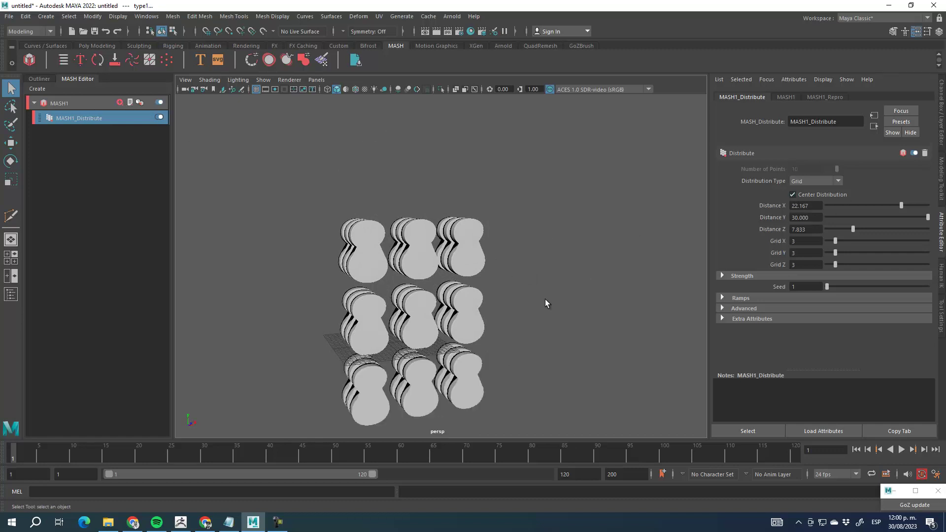
left_click(793, 195)
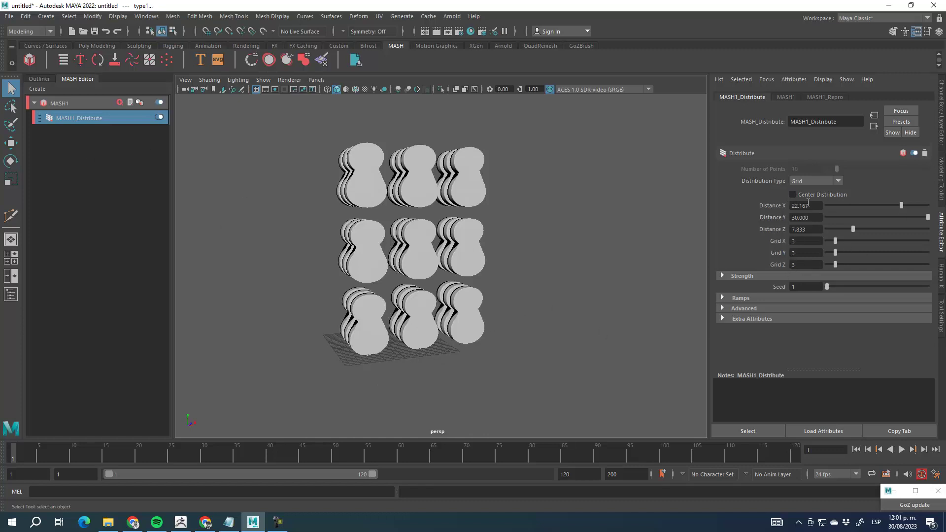
Add a Transform node to the MASH1 network and set its Y position to 50.
left_click(119, 102)
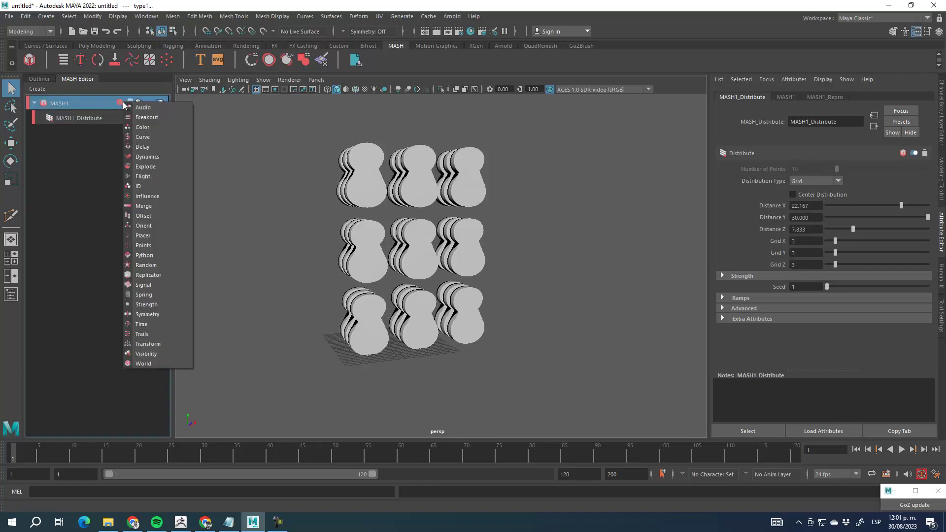
left_click(148, 344)
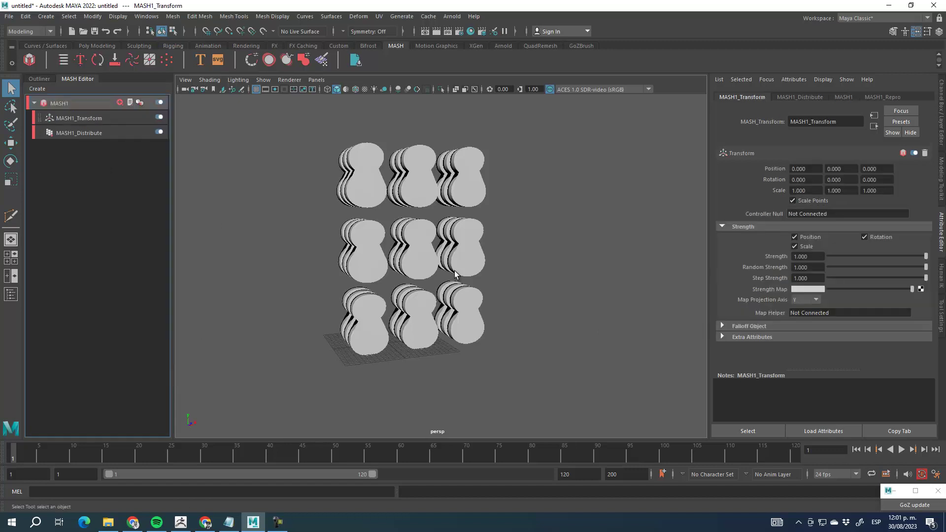
left_click(835, 168)
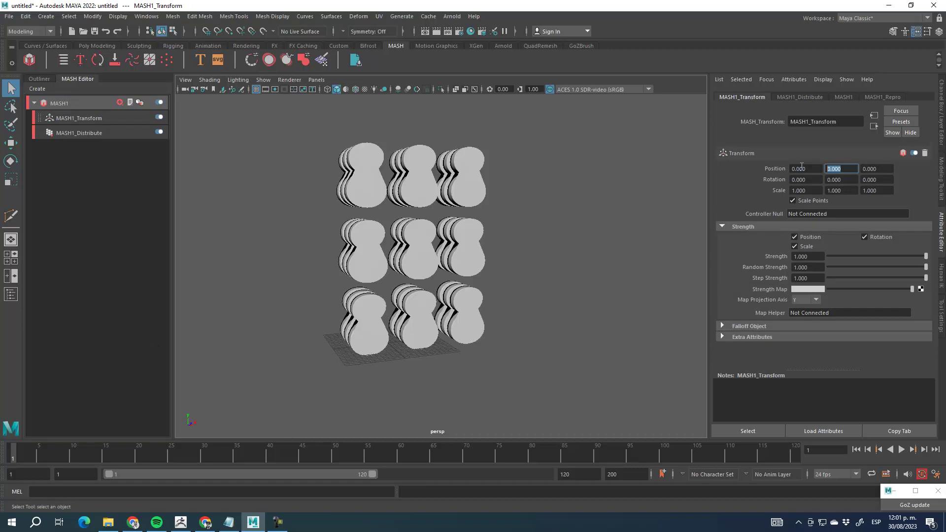
key("Return")
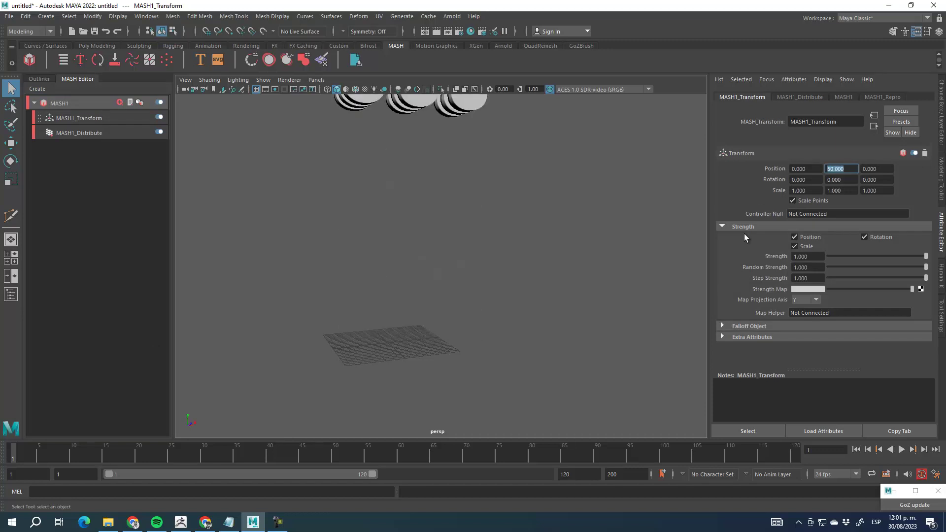
Add a Dynamics node to the MASH1 network and open the attributes of its Bullet solver shape.
left_click(94, 120)
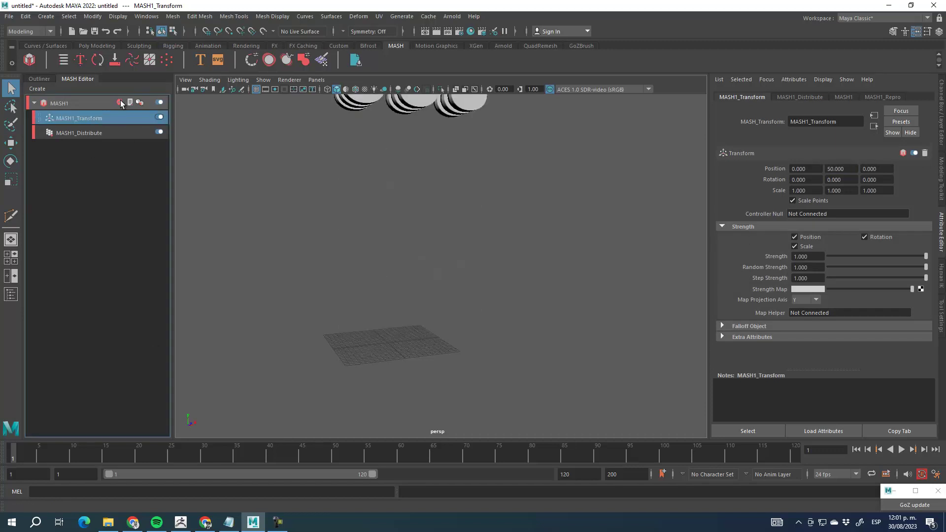
left_click(120, 103)
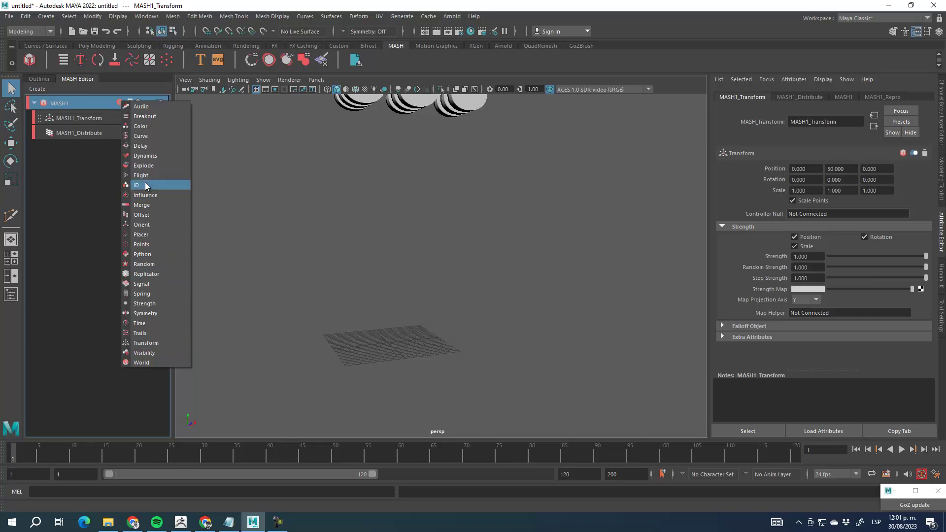
left_click(155, 156)
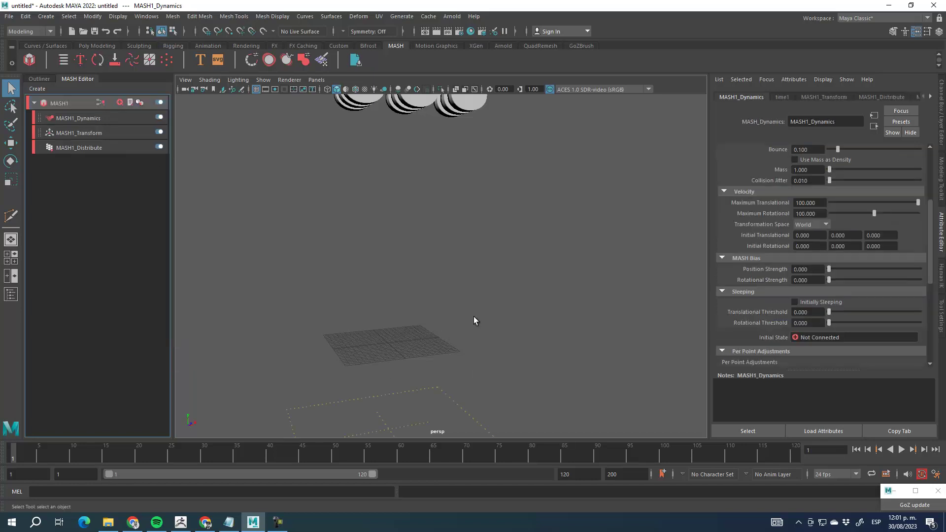
scroll(443, 335, "down", 3)
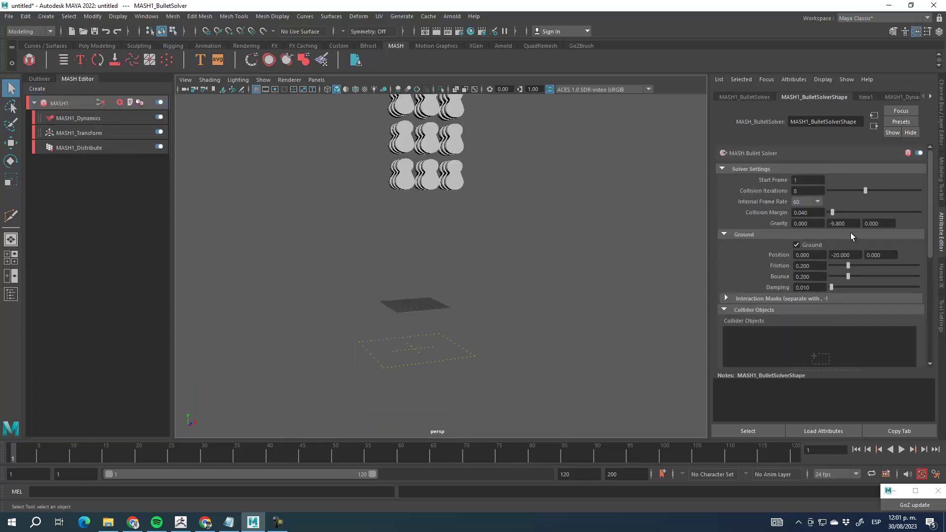
Set the Bullet solver's ground Position Y to 0, play the falling simulation and return to frame 1.
left_click_drag(852, 256, 827, 255)
left_click_drag(516, 199, 514, 262, "alt")
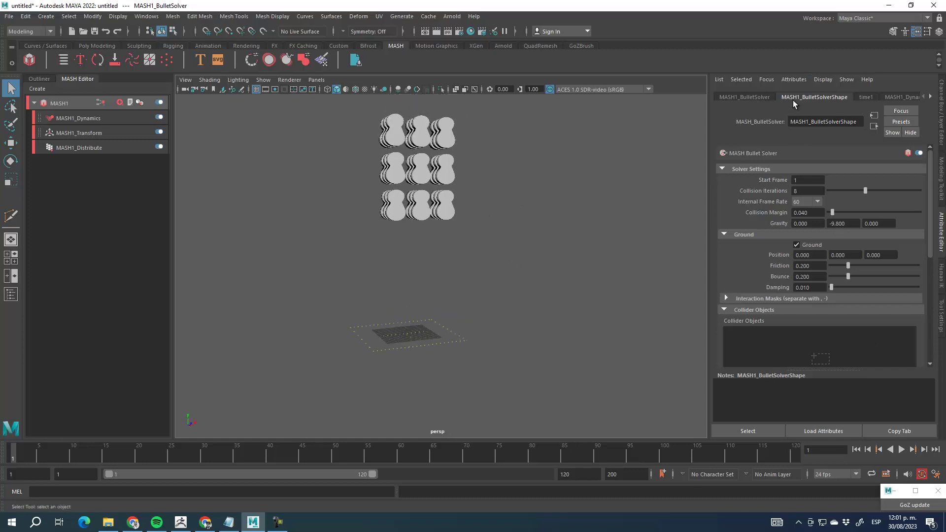
left_click_drag(428, 270, 445, 292, "alt")
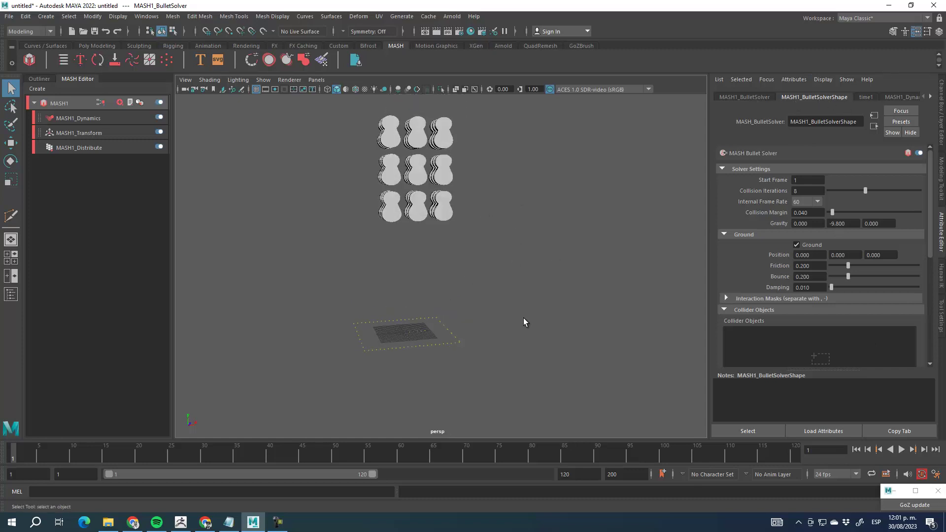
left_click(901, 449)
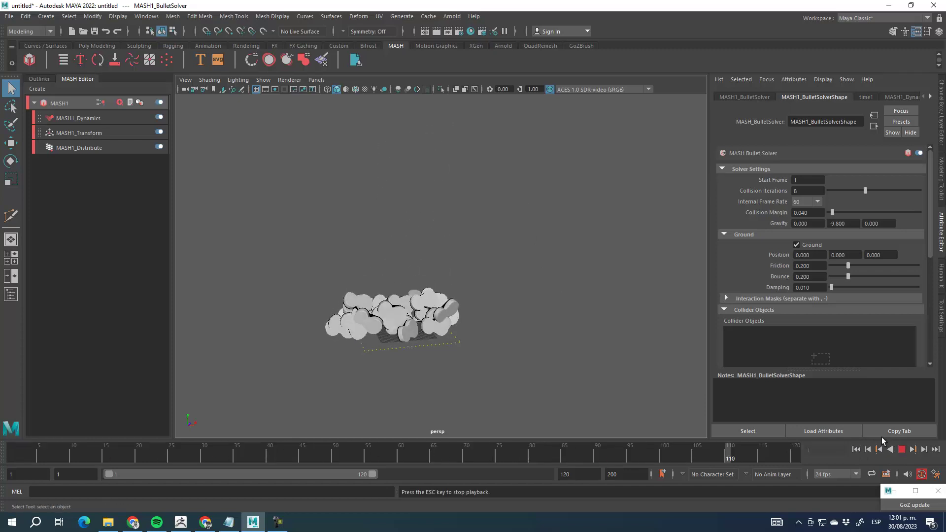
key("Escape")
left_click_drag(573, 463, 12, 456)
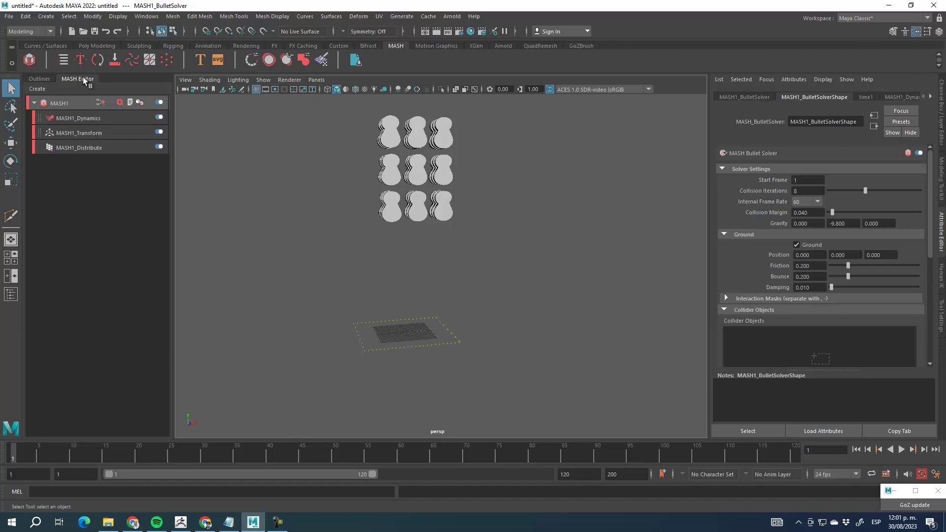
Create a polygon sphere at the origin and scale it uniformly to about 6.812.
left_click(82, 43)
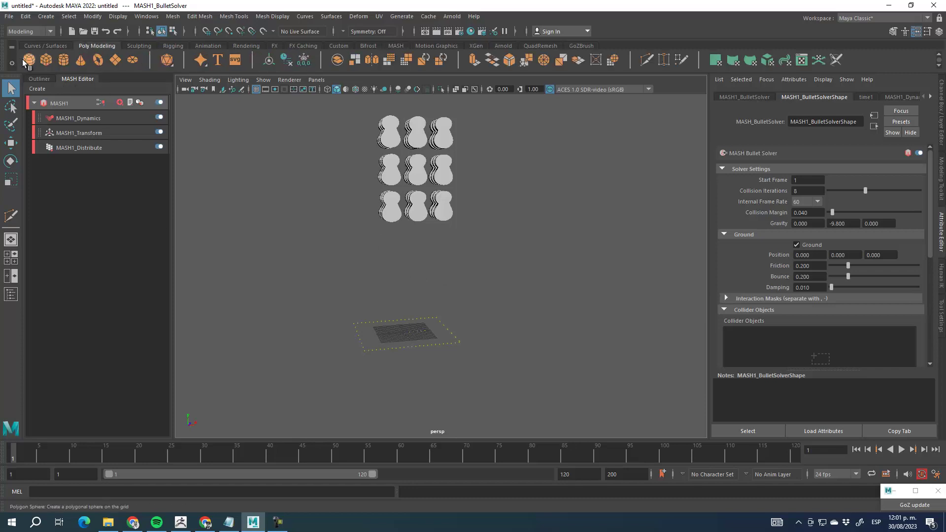
left_click(29, 60)
left_click(11, 160)
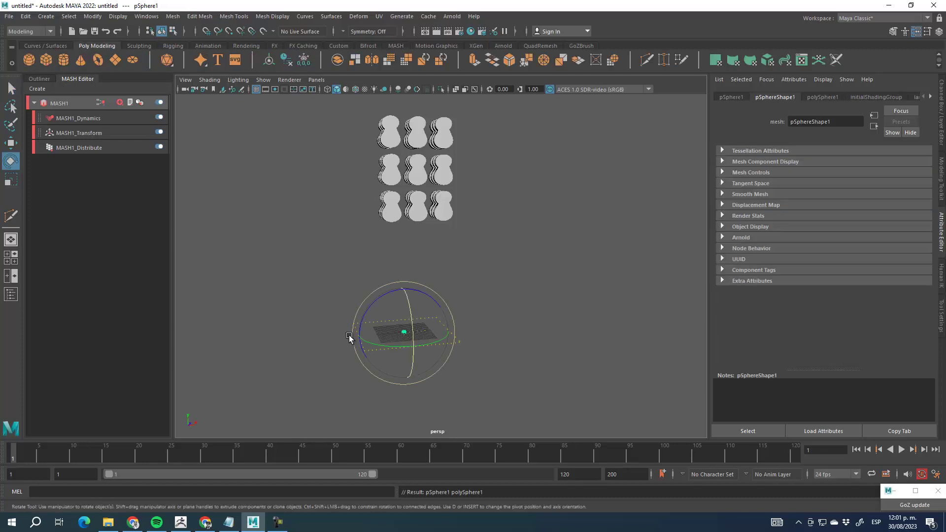
left_click(11, 180)
left_click_drag(405, 332, 426, 335)
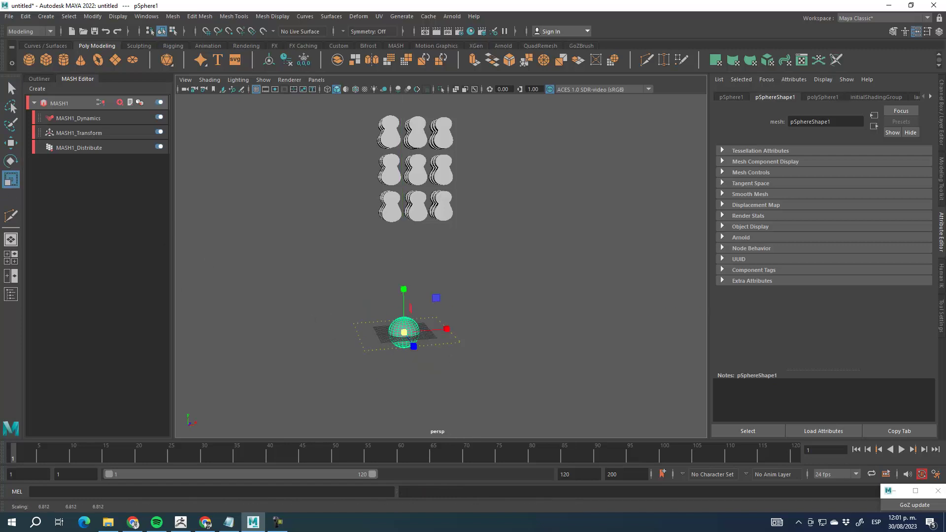
Move the sphere just below the middle of the grid of 8s, to about X 5.838, Y 40.219, Z 2.634.
left_click(11, 143)
left_click_drag(403, 285, 443, 277)
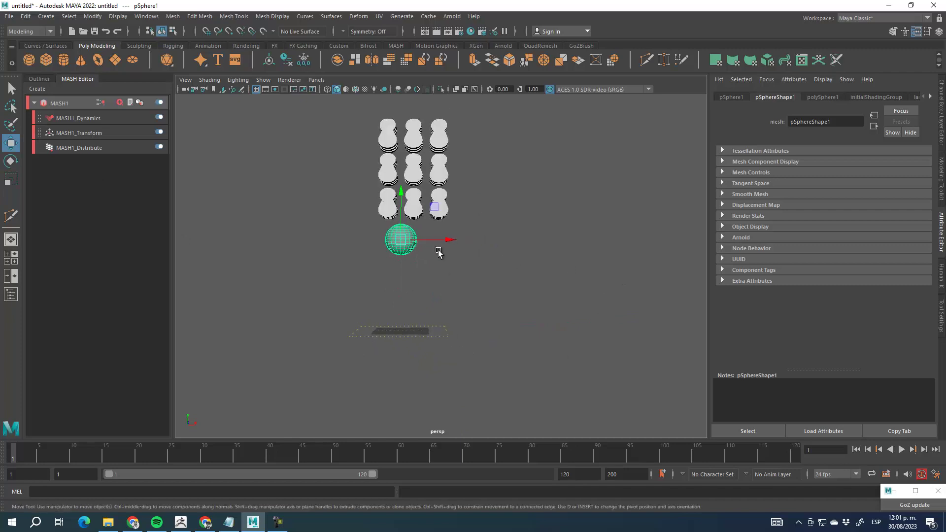
left_click_drag(435, 238, 460, 239)
scroll(441, 293, "up", 4)
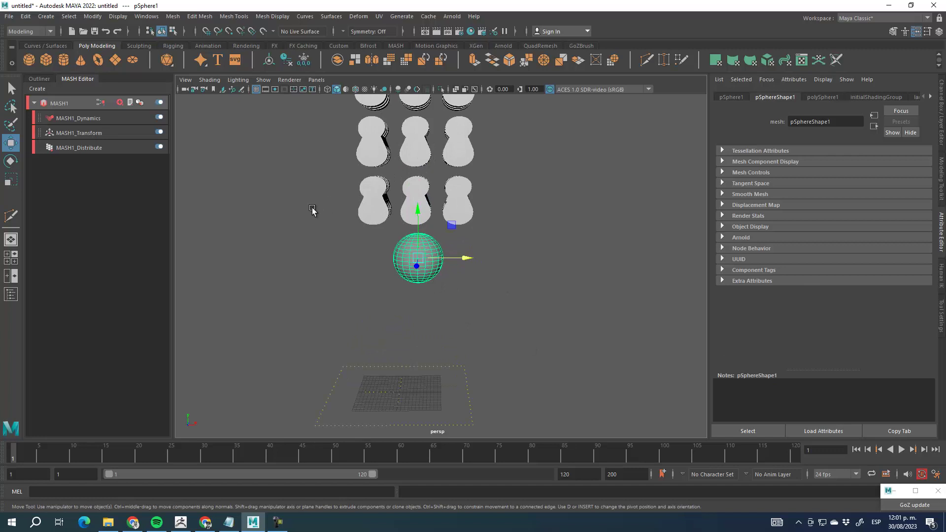
Add pSphere1 to the Collider Objects of MASH1_BulletSolver.
left_click(40, 78)
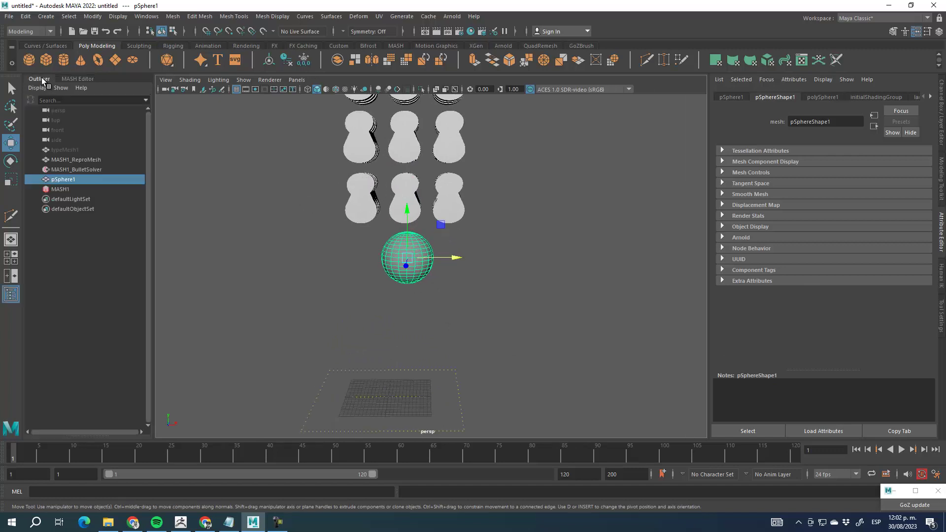
left_click(82, 168)
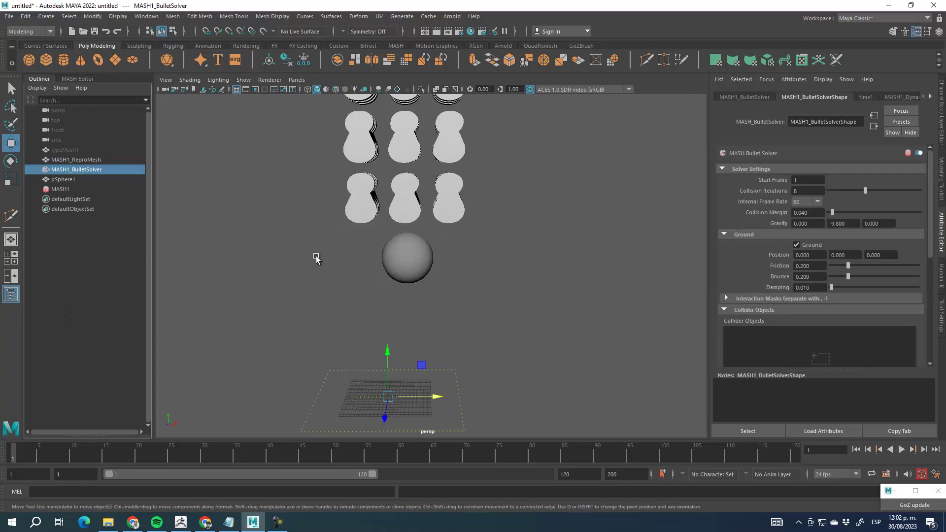
left_click(58, 181)
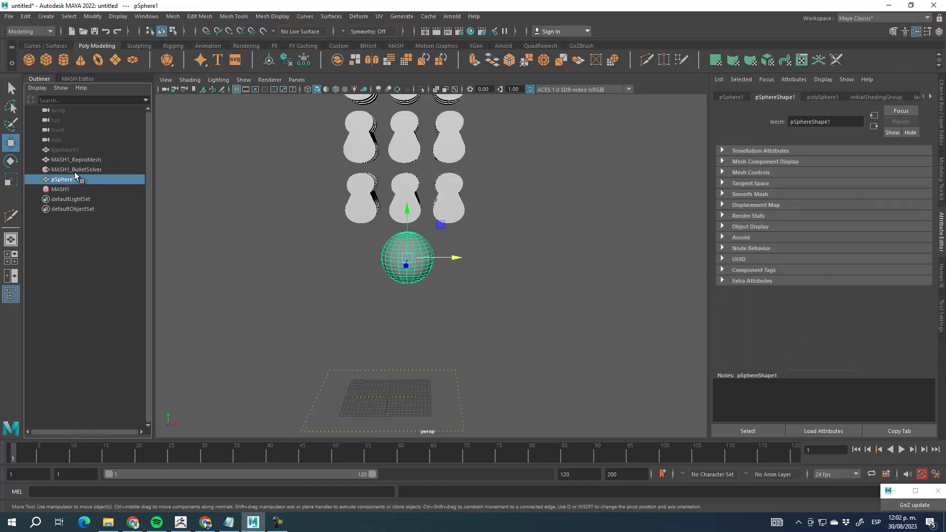
left_click(77, 169)
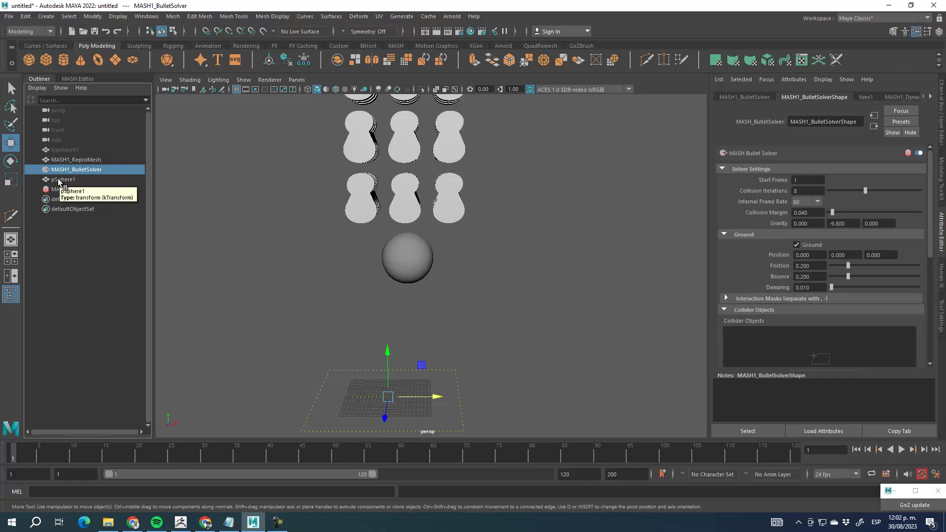
middle_click_drag(59, 182, 472, 263)
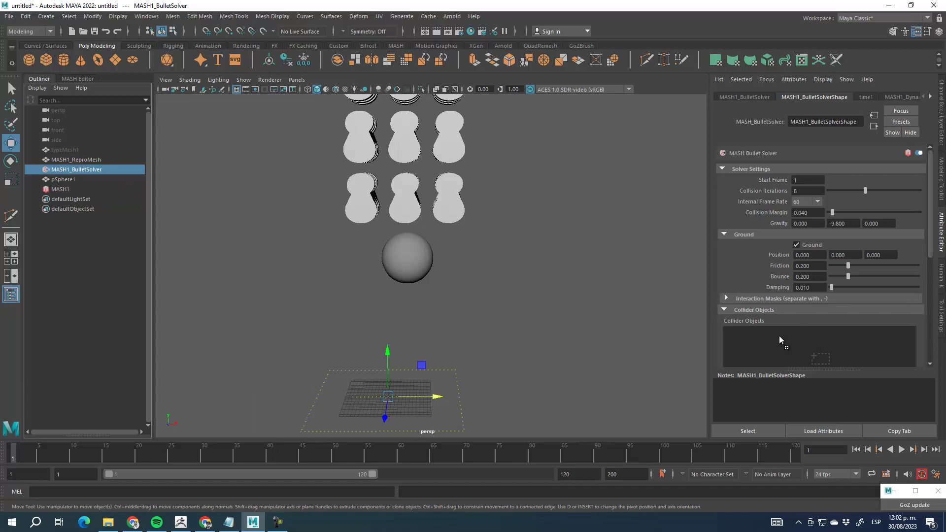
middle_click_drag(759, 334, 812, 344)
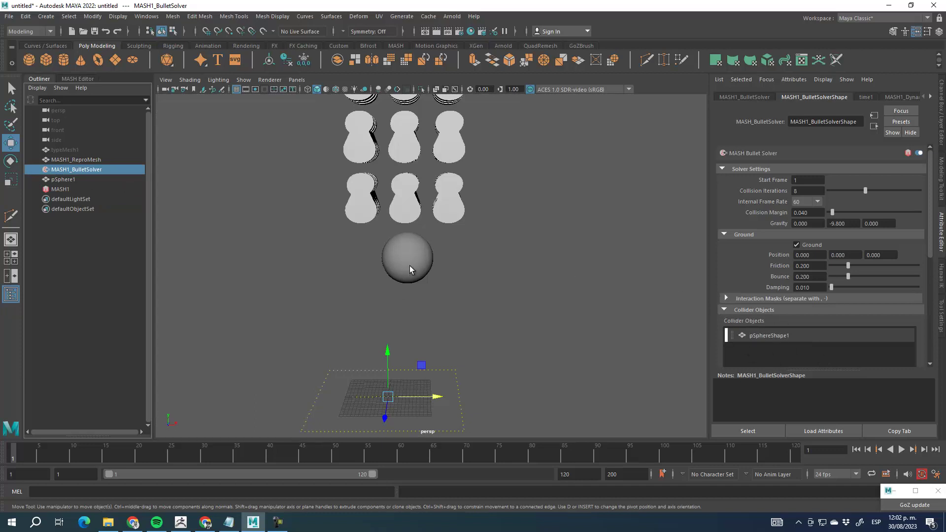
Play the simulation to watch the 8s collide with the sphere, and return to frame 1.
left_click(901, 449)
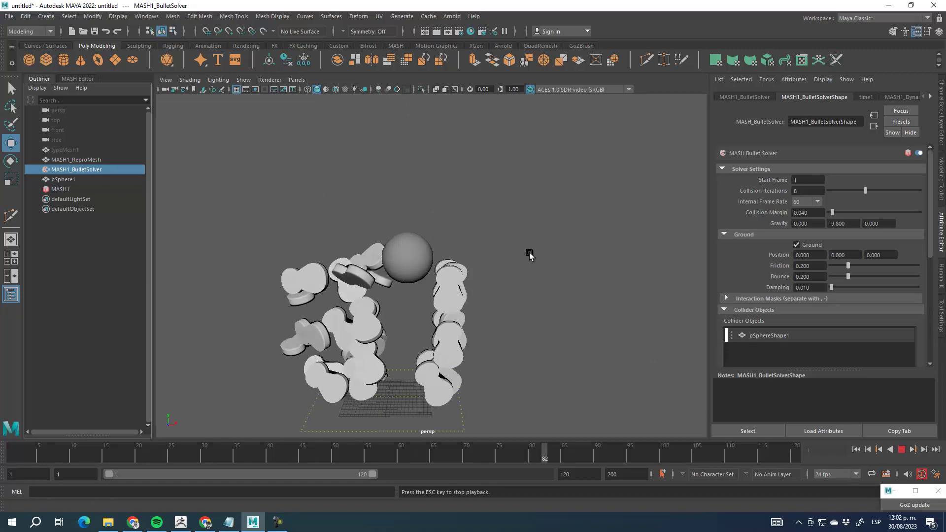
left_click(901, 449)
left_click_drag(105, 449, 12, 450)
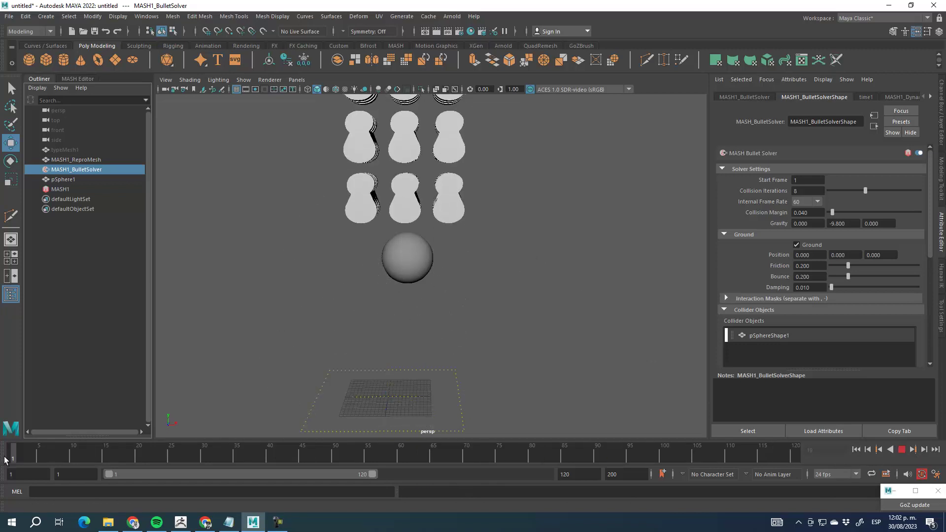
Switch the sphere's Visibility off, replay the simulation with the hidden collider and return to frame 1.
left_click(408, 264)
left_click(941, 110)
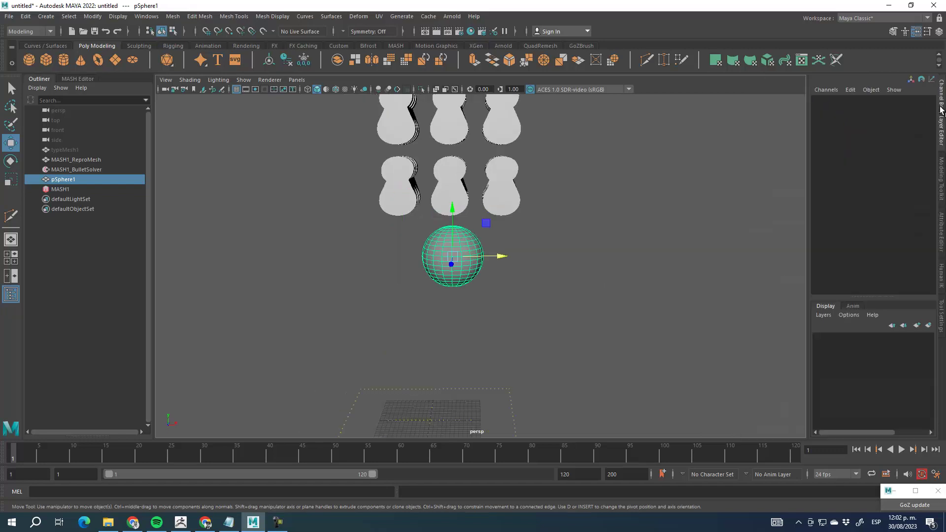
left_click(886, 178)
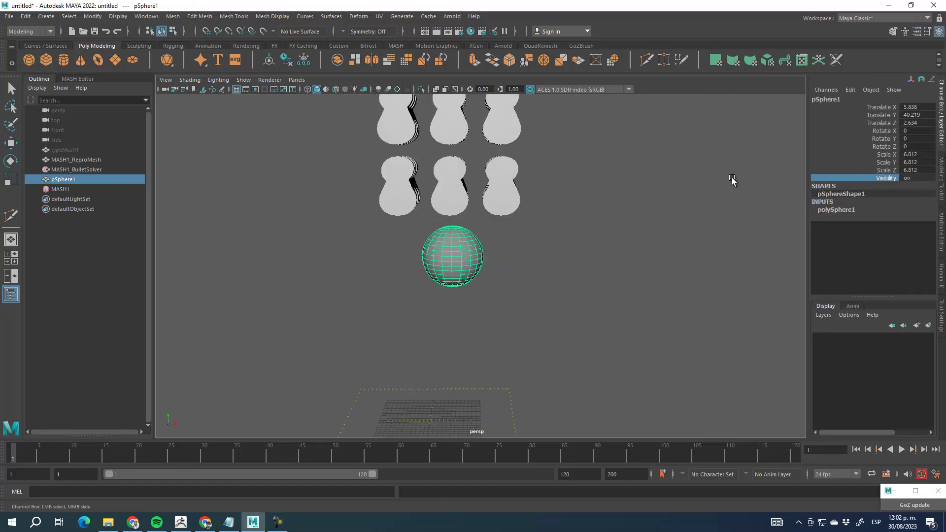
middle_click_drag(720, 176, 694, 175)
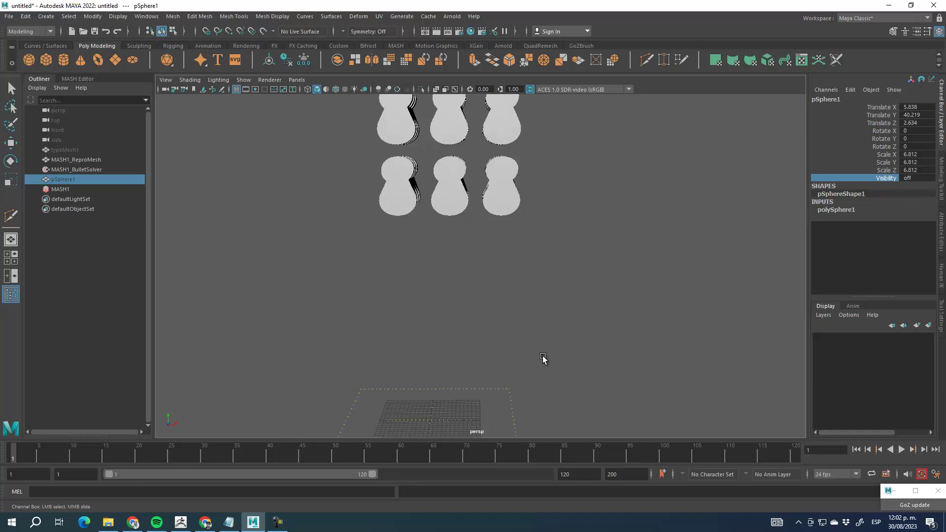
key("alt+v")
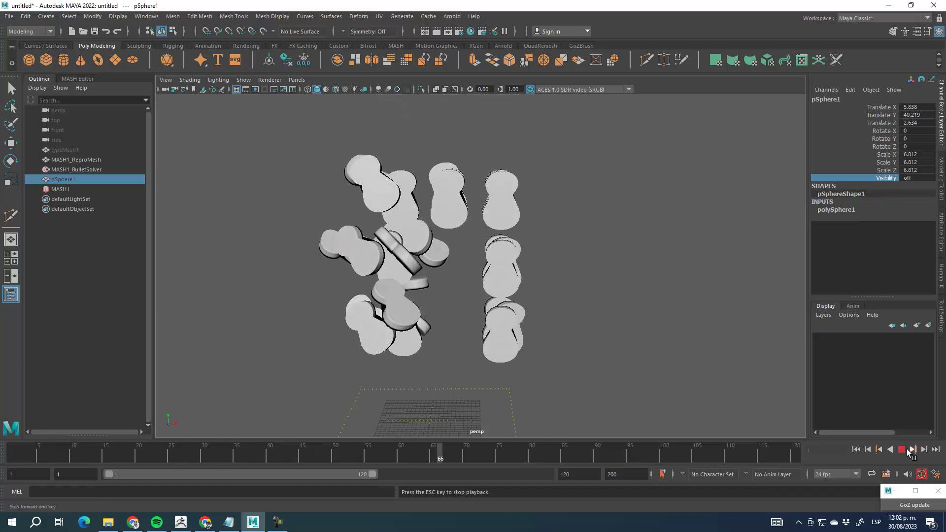
left_click_drag(345, 451, 2, 434)
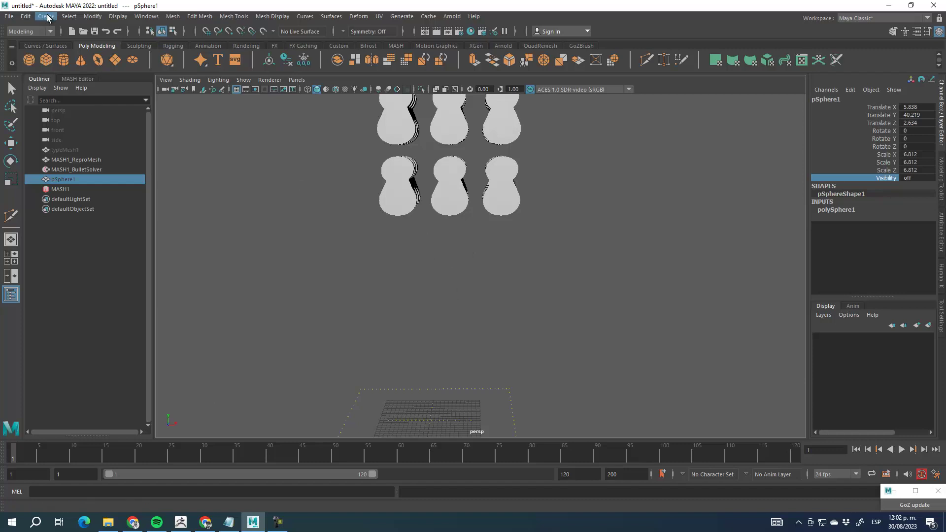
Create a camera and scale it uniformly to about 5.191.
left_click(48, 16)
mouse_move(120, 80)
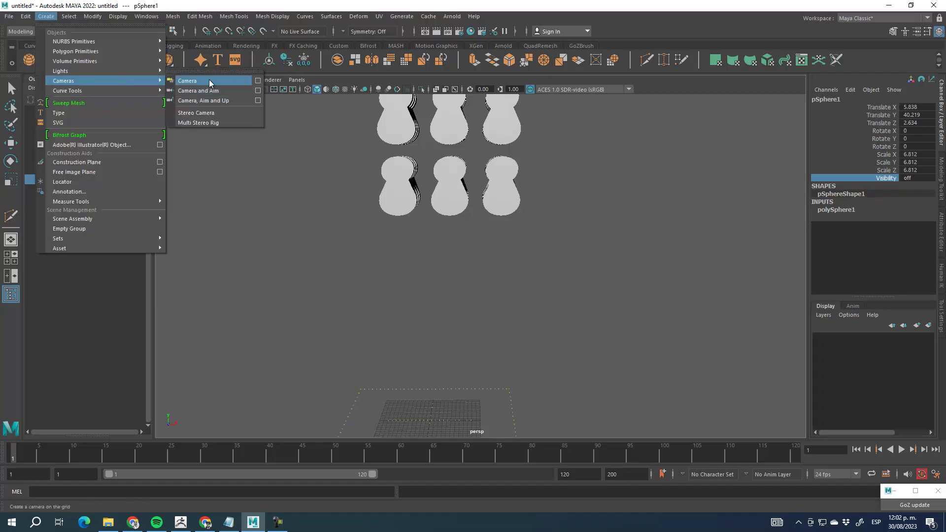
left_click(210, 83)
left_click(429, 420, "shift")
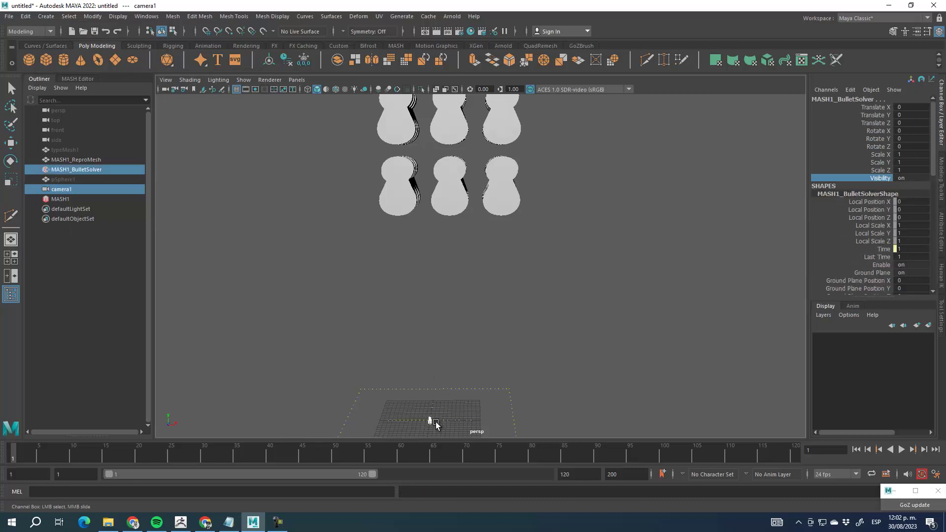
left_click(79, 190)
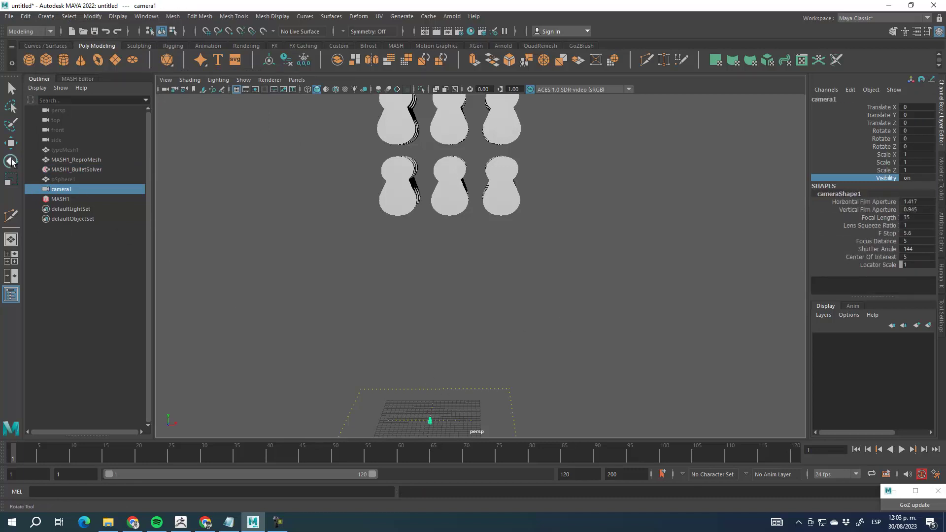
left_click(10, 179)
left_click_drag(445, 408, 477, 433)
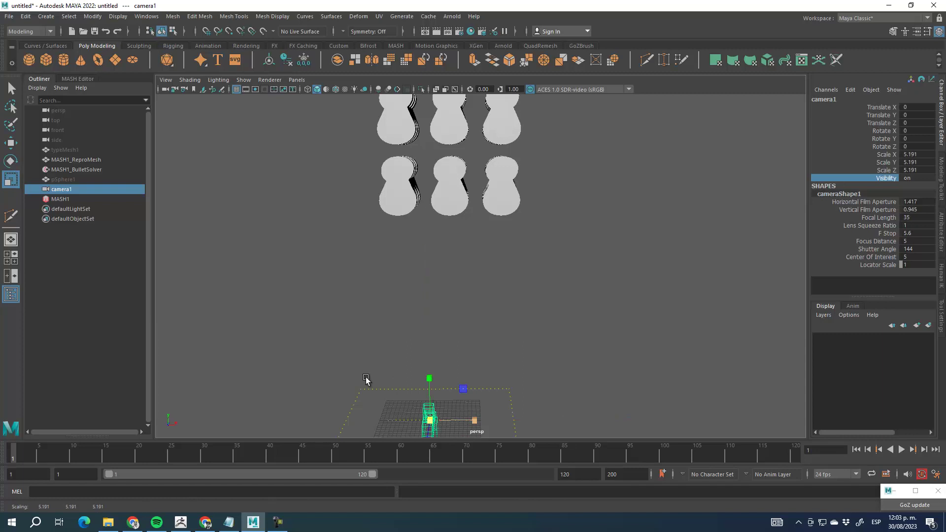
Rotate the camera to 90 degrees in X so that it points straight up.
key("e")
left_click_drag(508, 299, 572, 279, "alt")
left_click_drag(469, 299, 509, 324)
Move the camera beneath the middle of the grid of 8s, to about X 5.459, Y 37.862, Z 2.609.
left_click(11, 143)
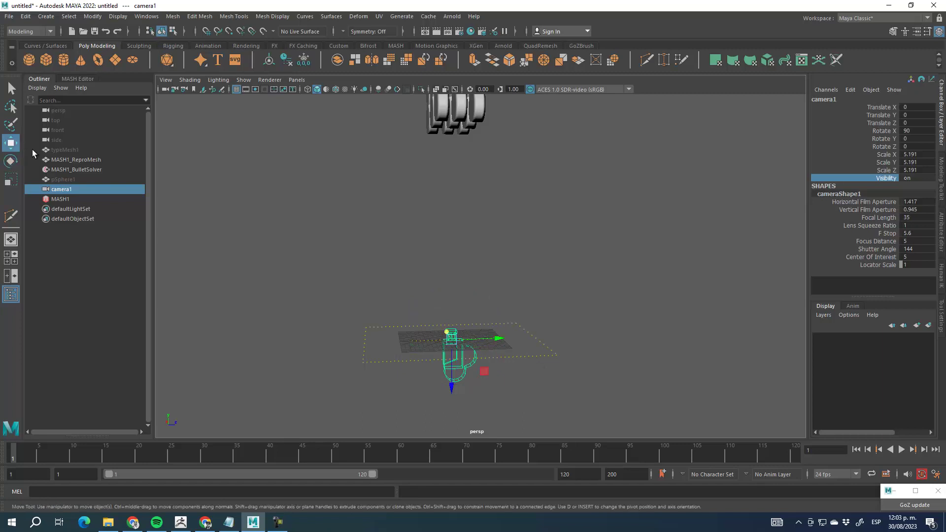
left_click_drag(451, 387, 450, 207)
left_click_drag(553, 232, 533, 227, "alt")
left_click_drag(489, 271, 490, 290)
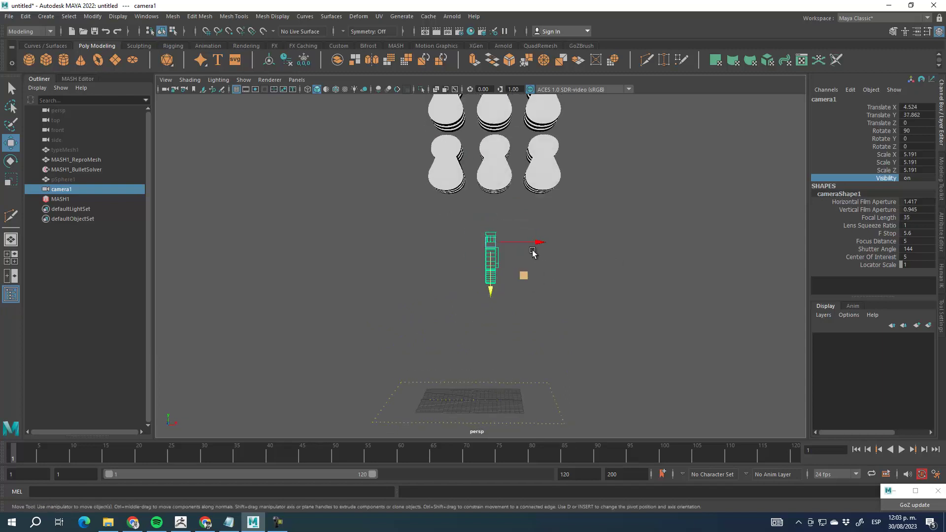
left_click_drag(539, 244, 685, 322)
left_click_drag(508, 246, 489, 298)
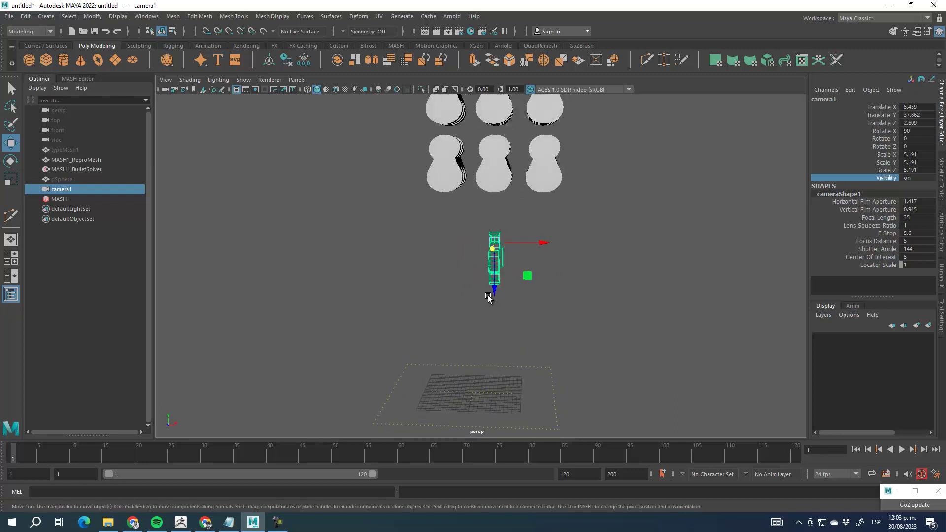
Look through camera1 and play the simulation from its viewpoint.
left_click_drag(510, 209, 522, 301, "alt")
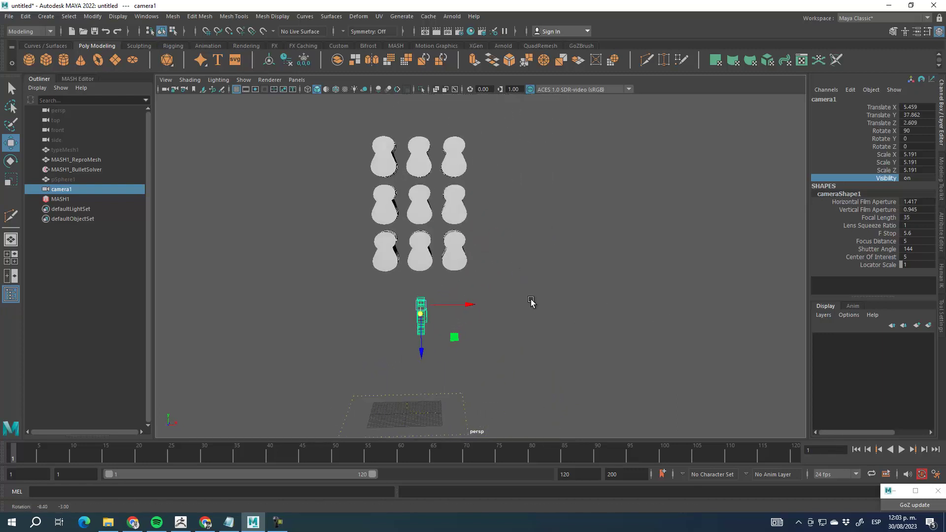
middle_click_drag(536, 300, 513, 277, "alt")
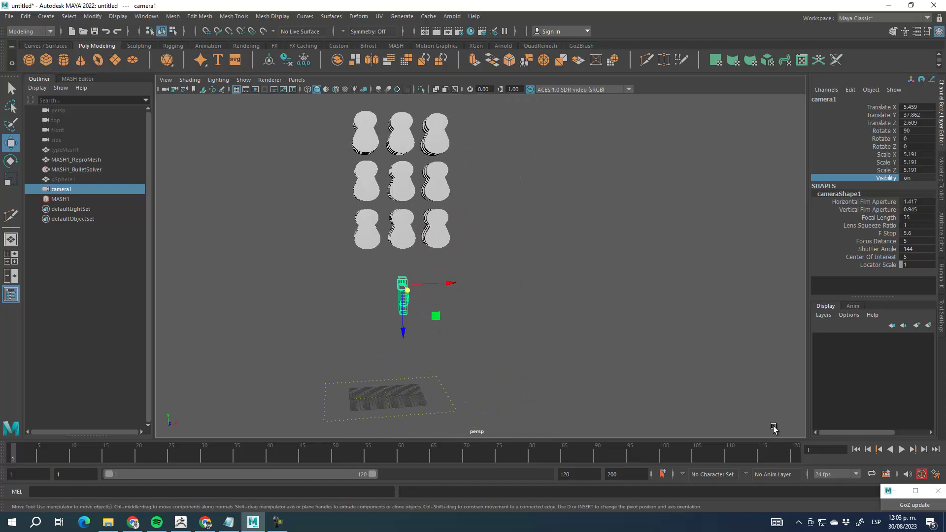
left_click(297, 80)
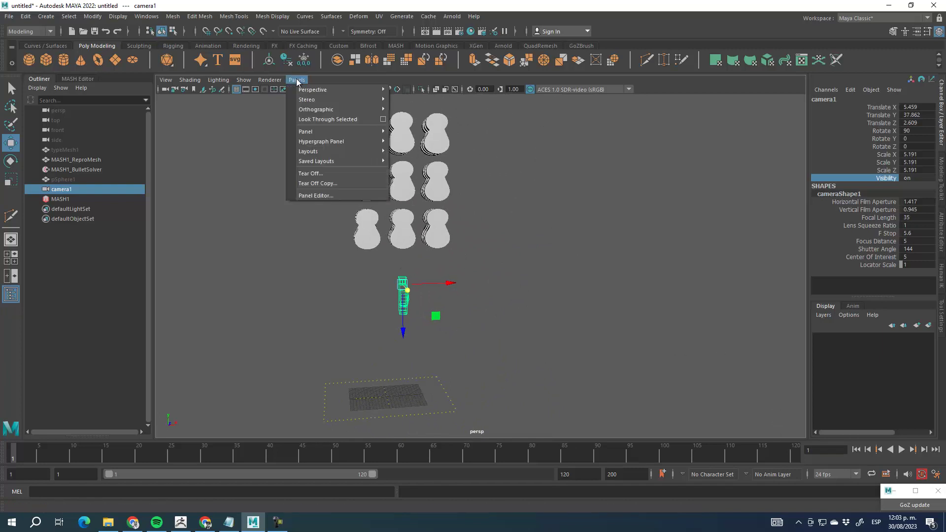
left_click(419, 102)
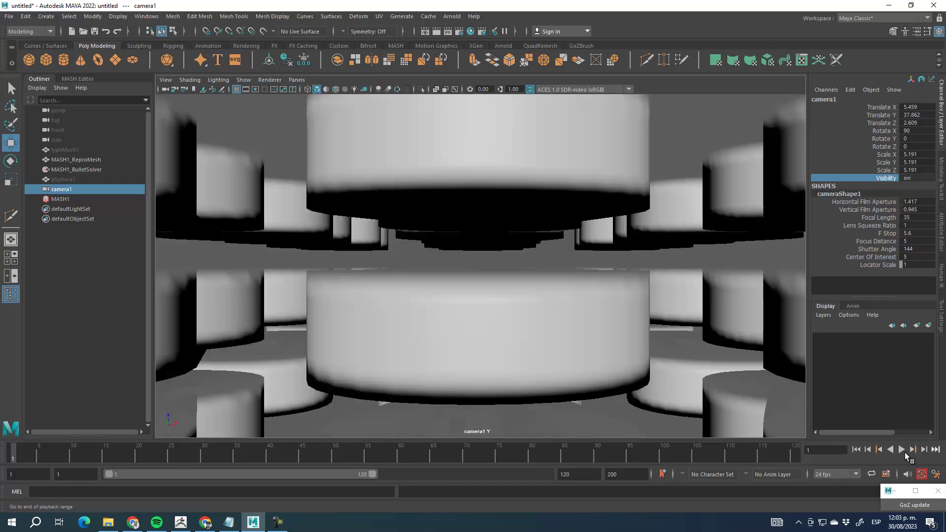
left_click(901, 450)
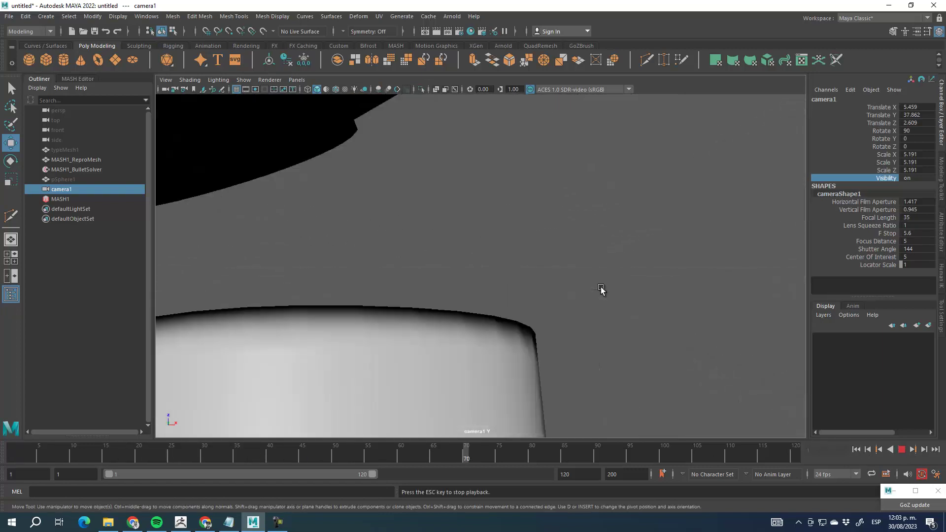
left_click(901, 450)
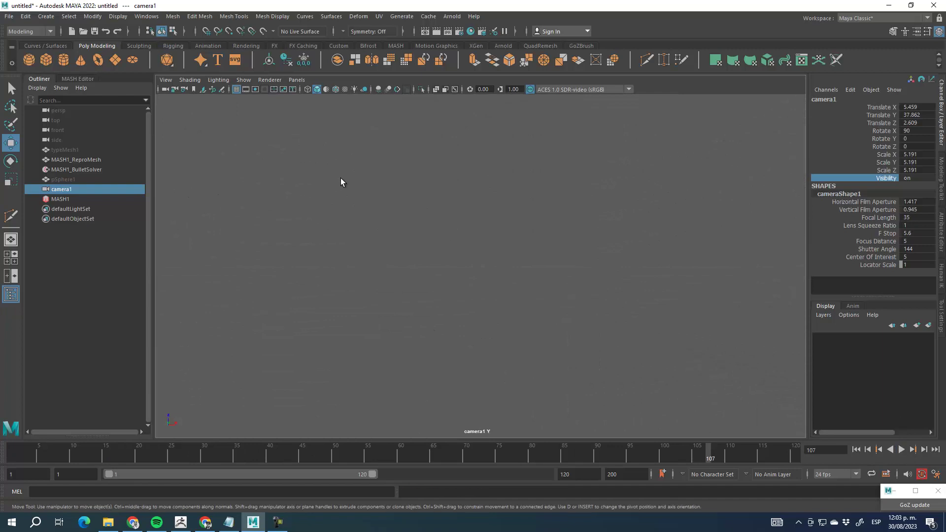
Playblast the simulation through camera1 from frame 1 to an AVI named Cam 5 in the project's movies folder, and close the video player.
key("alt+shift+v")
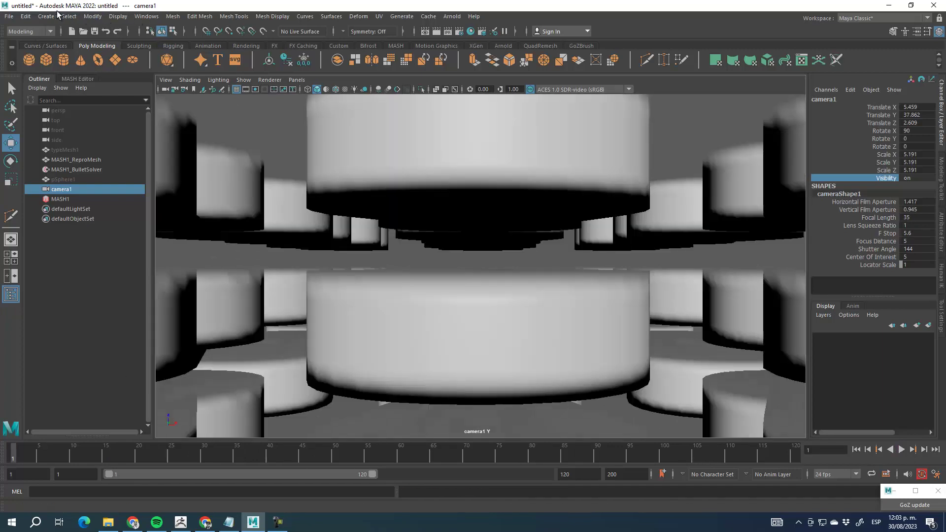
left_click(146, 17)
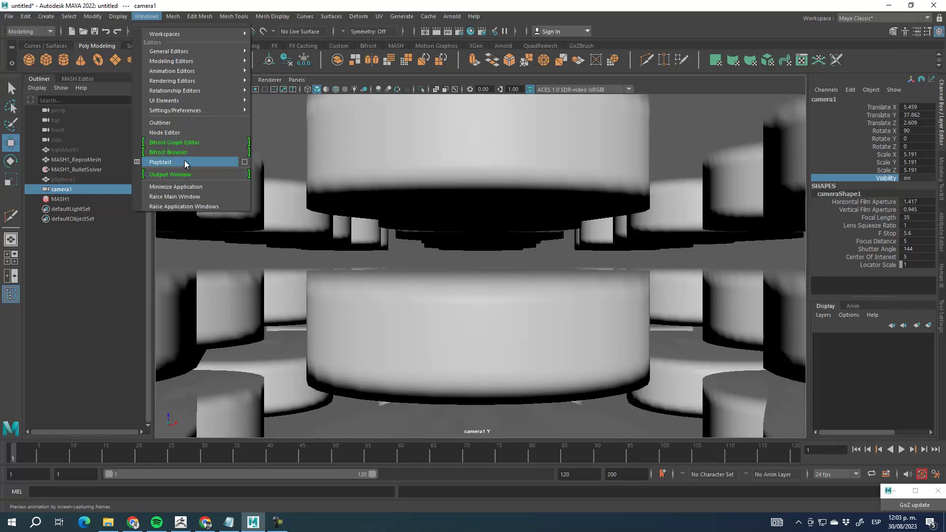
left_click(244, 162)
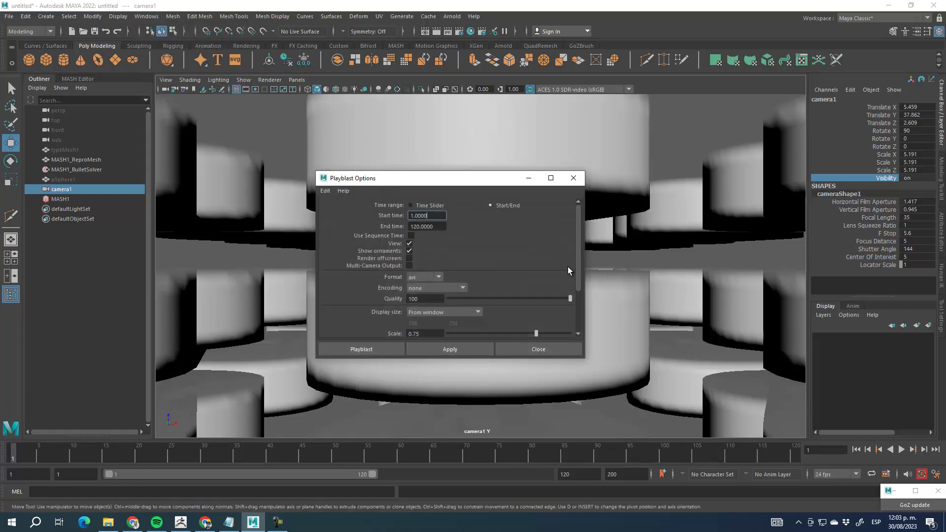
scroll(471, 336, "down", 3)
left_click(447, 332)
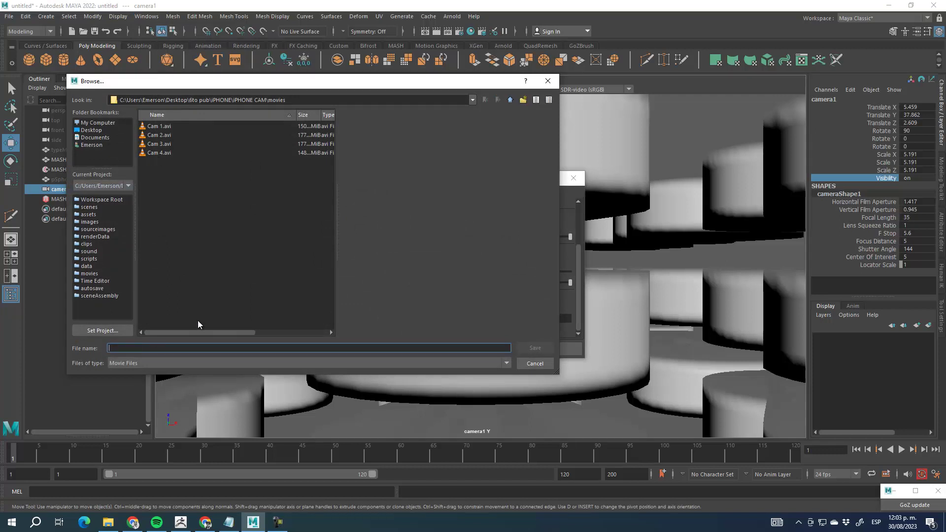
type("Cam 5")
left_click(534, 347)
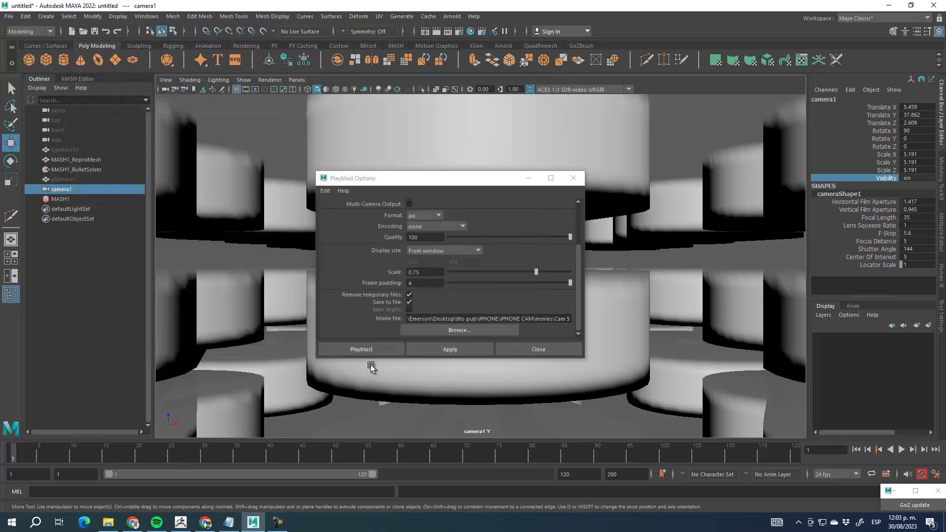
left_click(363, 354)
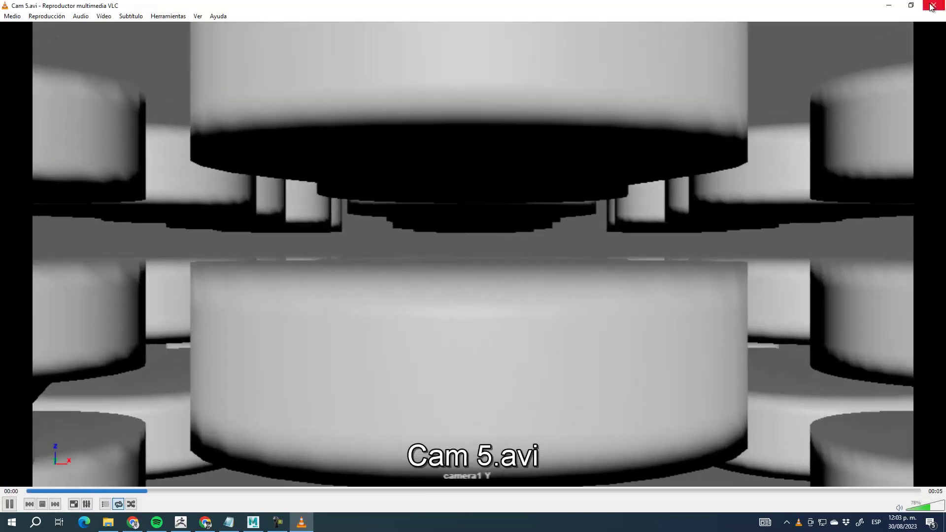
left_click(931, 6)
Switch the viewport to the persp camera and play the simulation close to the 8s.
scroll(469, 335, "down", 3)
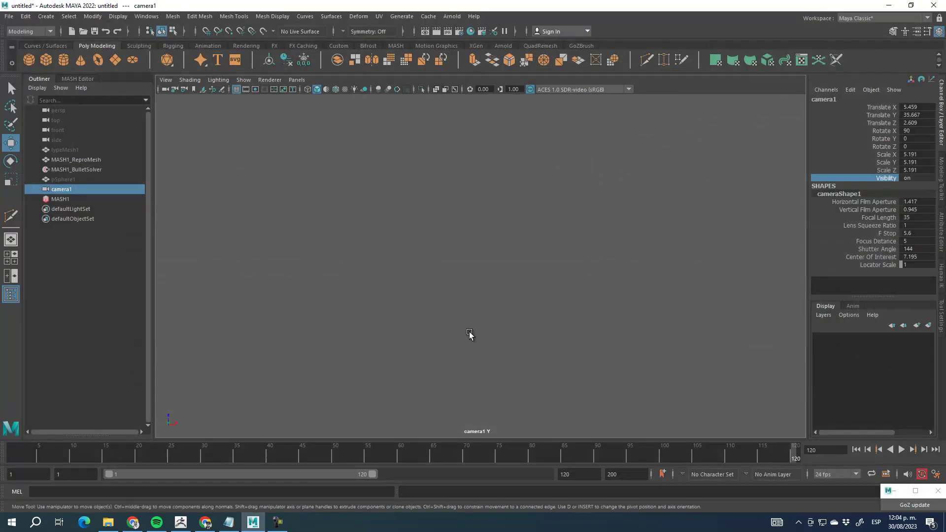
left_click(296, 80)
mouse_move(342, 91)
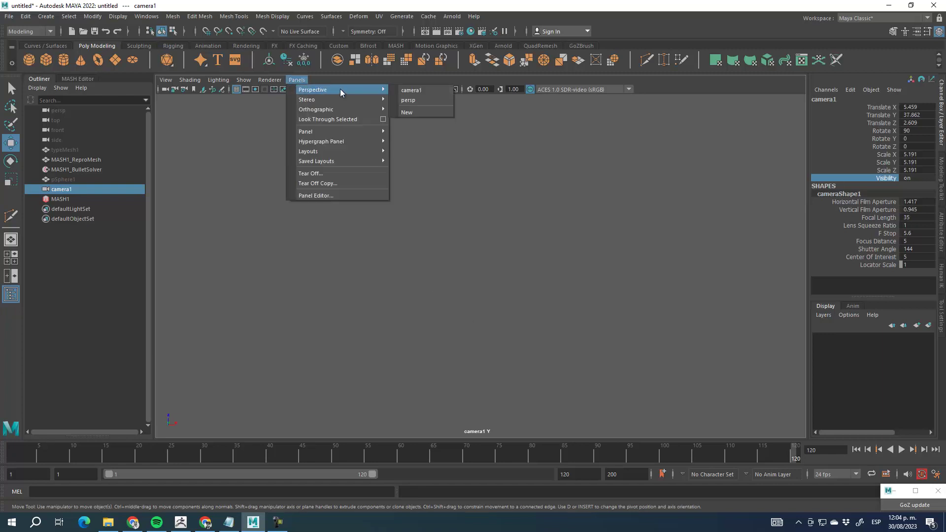
left_click(414, 101)
left_click_drag(583, 323, 395, 364, "alt")
left_click_drag(406, 288, 444, 253, "alt")
scroll(452, 335, "up", 5)
scroll(440, 257, "up", 6)
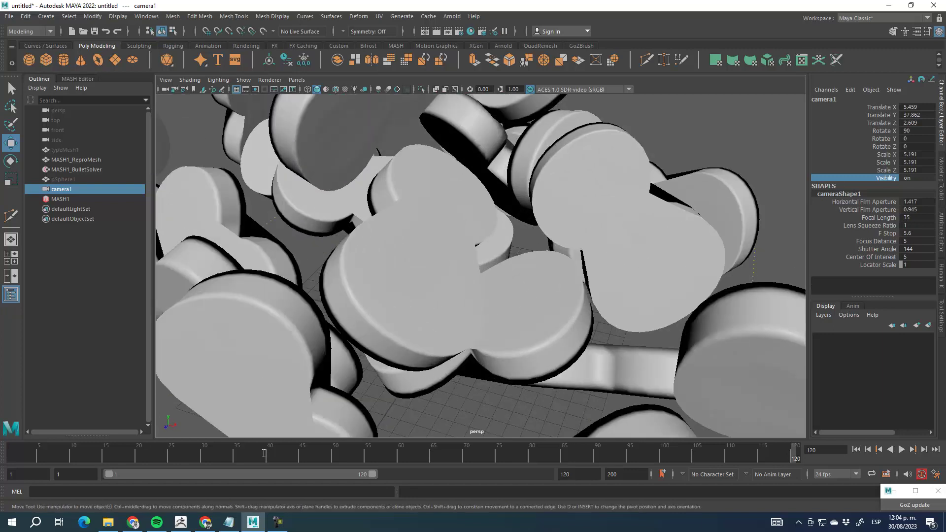
key("alt+v")
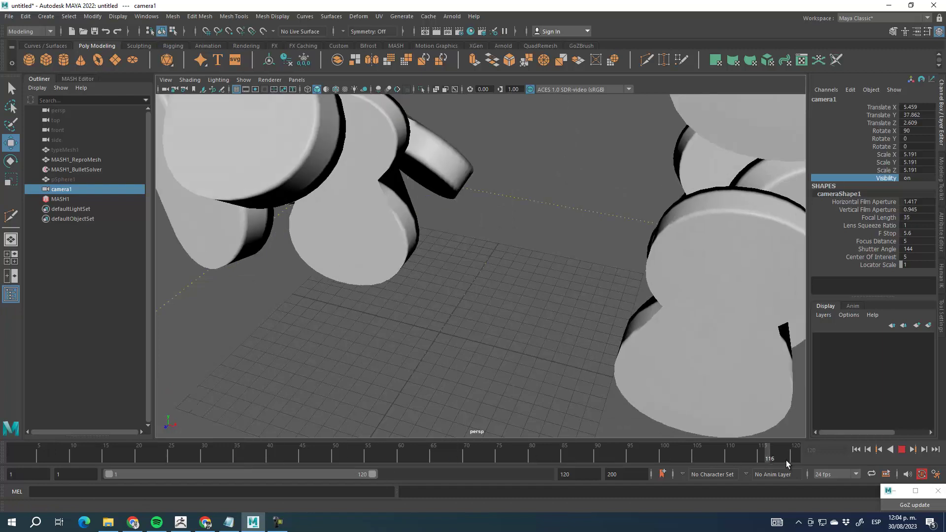
key("alt+v")
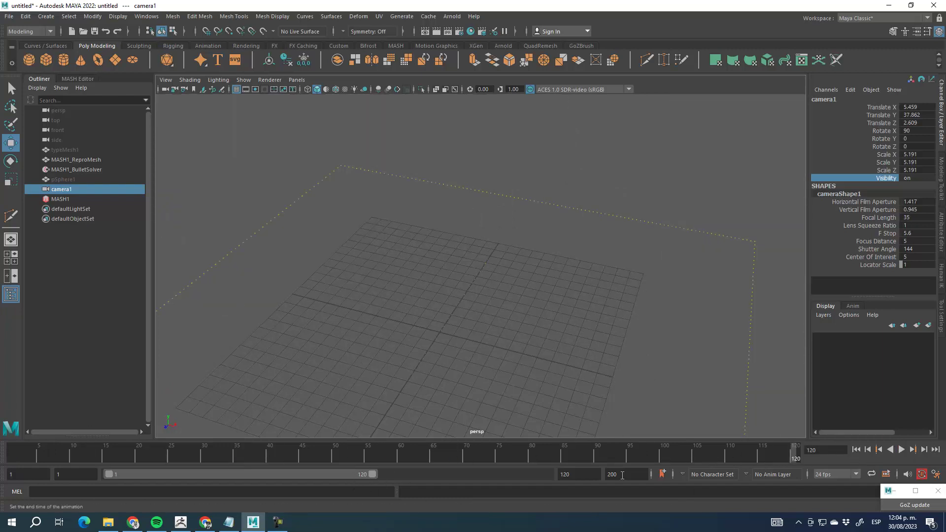
Shift the playback range to frames 81 to 200 and replay the simulation from the start of that range.
left_click_drag(363, 475, 538, 475)
key("alt+v")
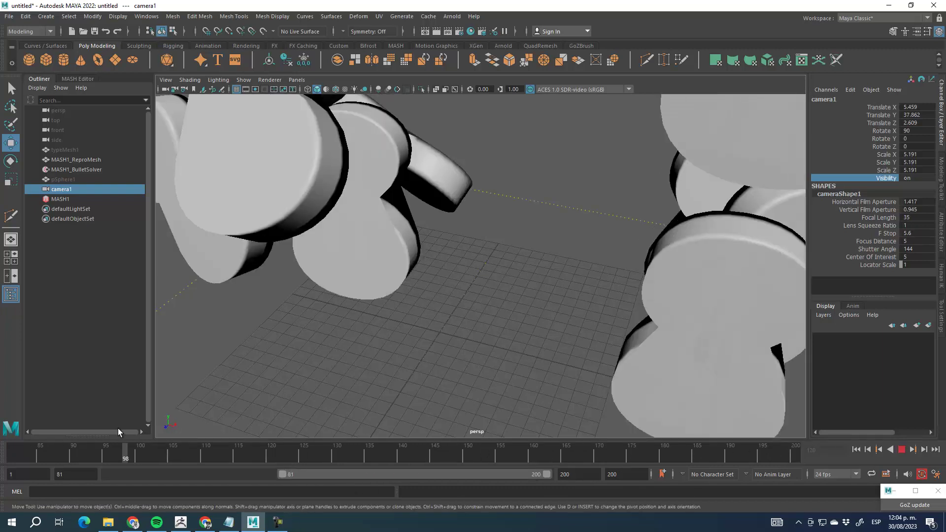
left_click(901, 449)
left_click(901, 449)
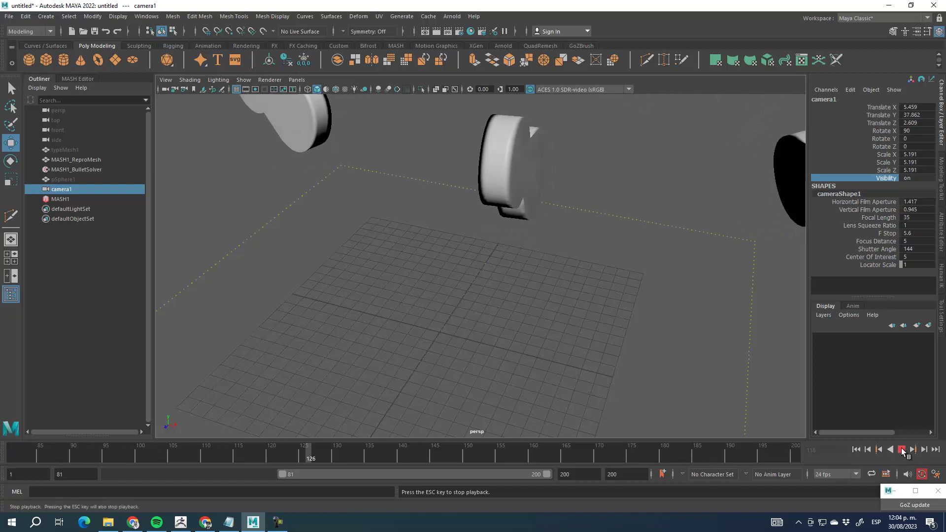
left_click(901, 449)
left_click(857, 449)
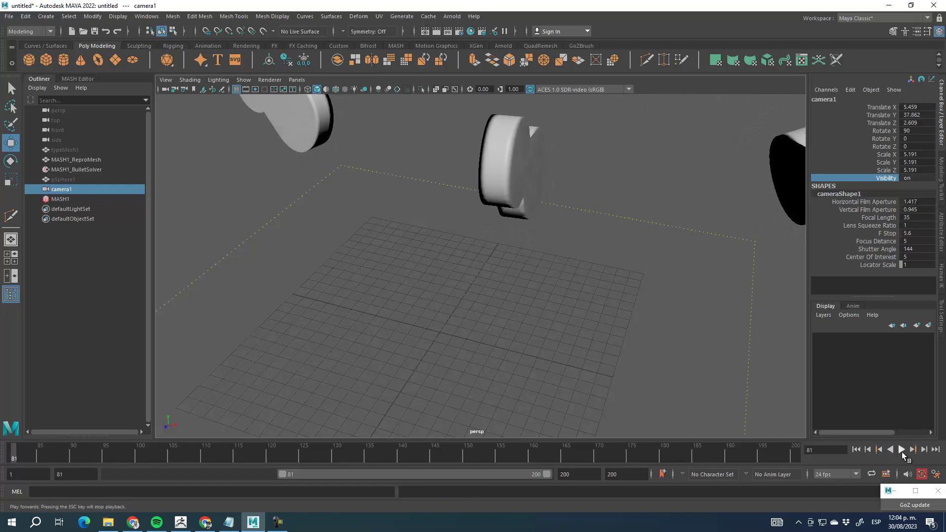
left_click(902, 449)
left_click(902, 450)
left_click(856, 450)
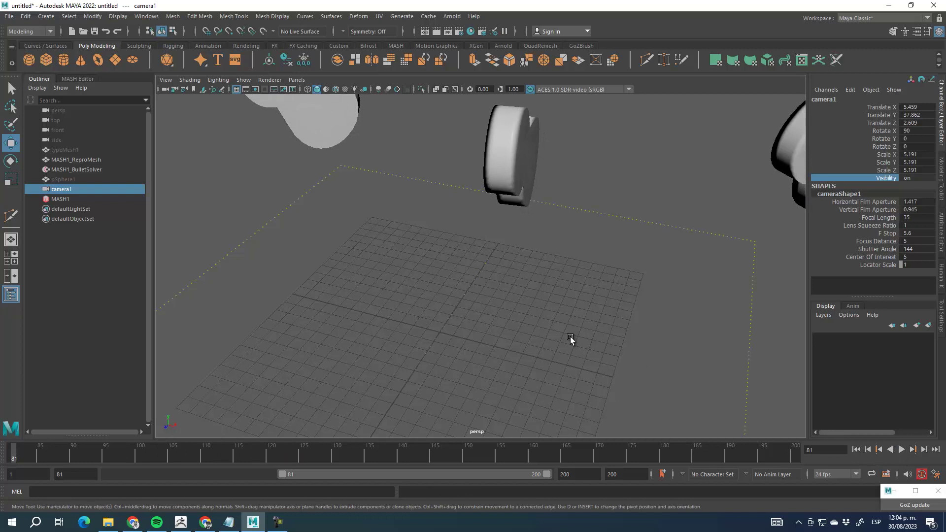
Extend the playback range back to frame 1 and play the whole simulation from its first frame.
scroll(569, 337, "down", 10)
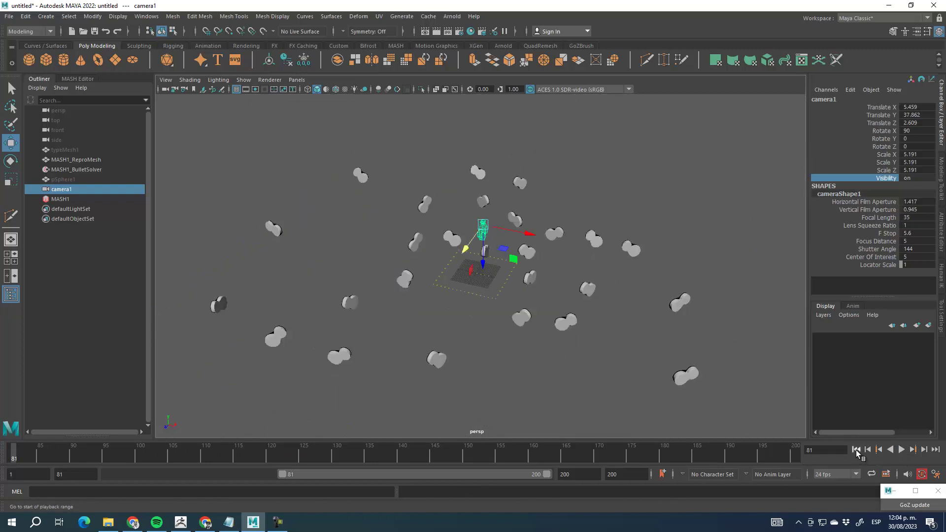
left_click_drag(284, 477, 118, 473)
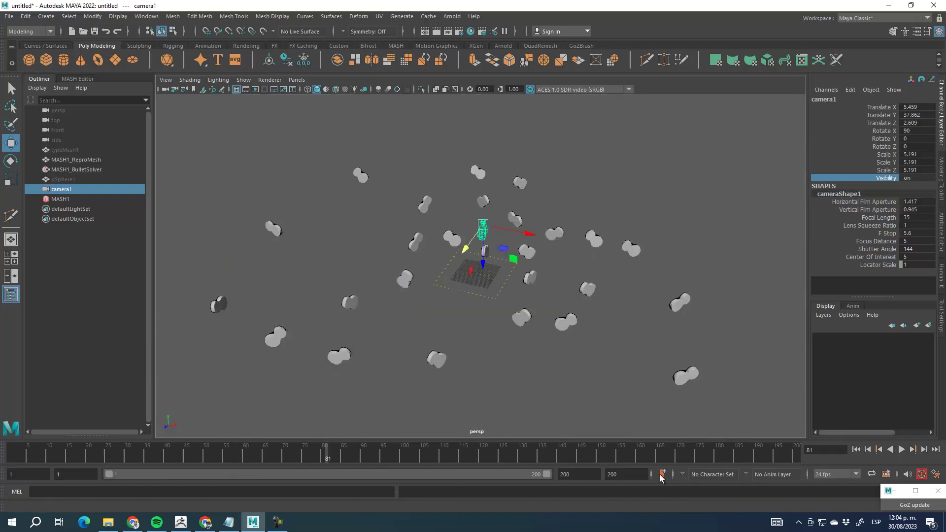
left_click(856, 450)
left_click(901, 450)
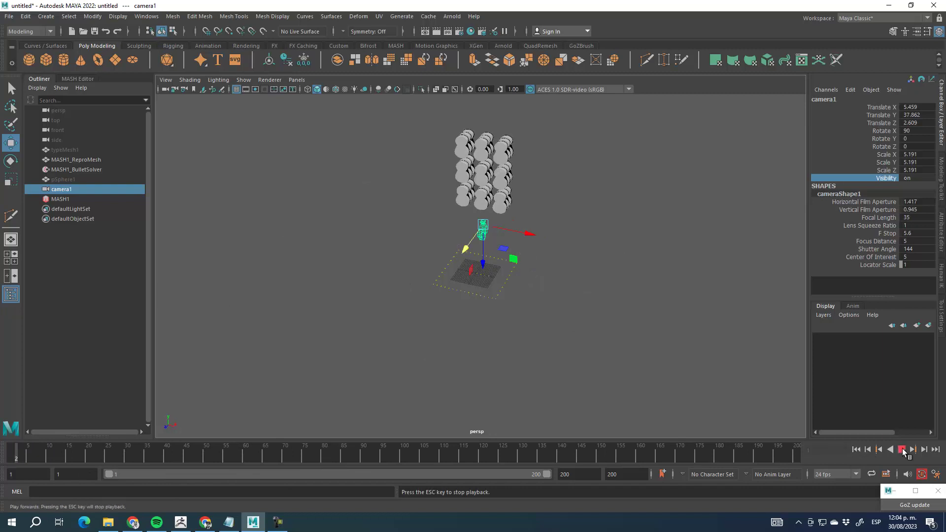
scroll(598, 239, "up", 5)
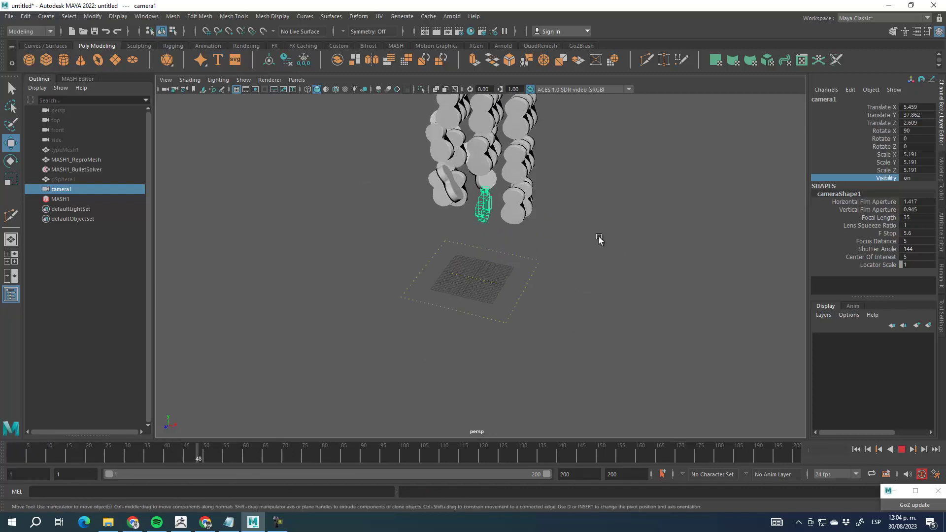
scroll(598, 239, "down", 3)
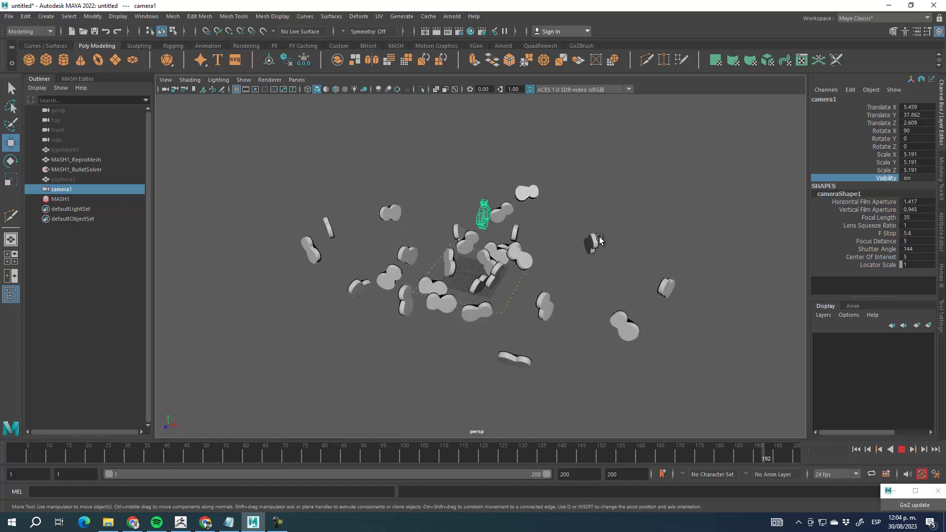
key("Escape")
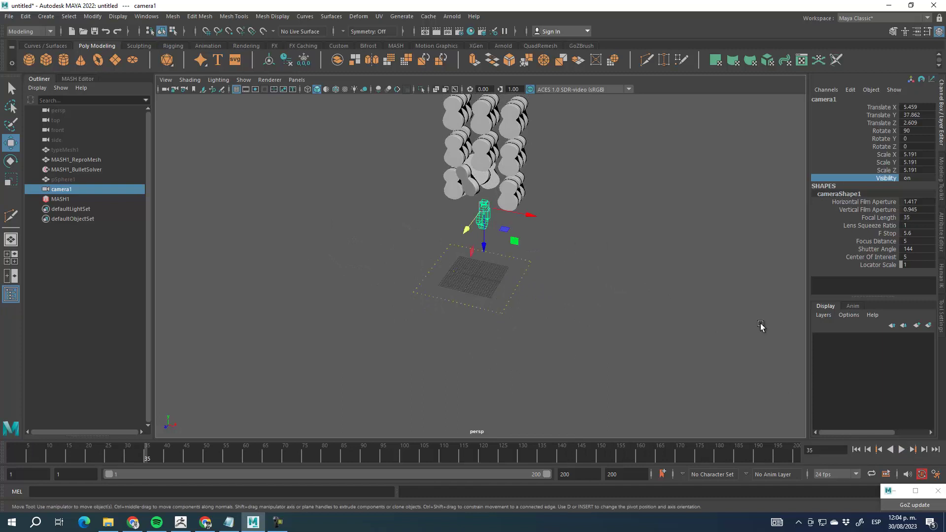
Examine camera1's placement beneath the falling 8s from several sides and show the Modeling Toolkit.
scroll(460, 266, "up", 2)
scroll(574, 312, "up", 4)
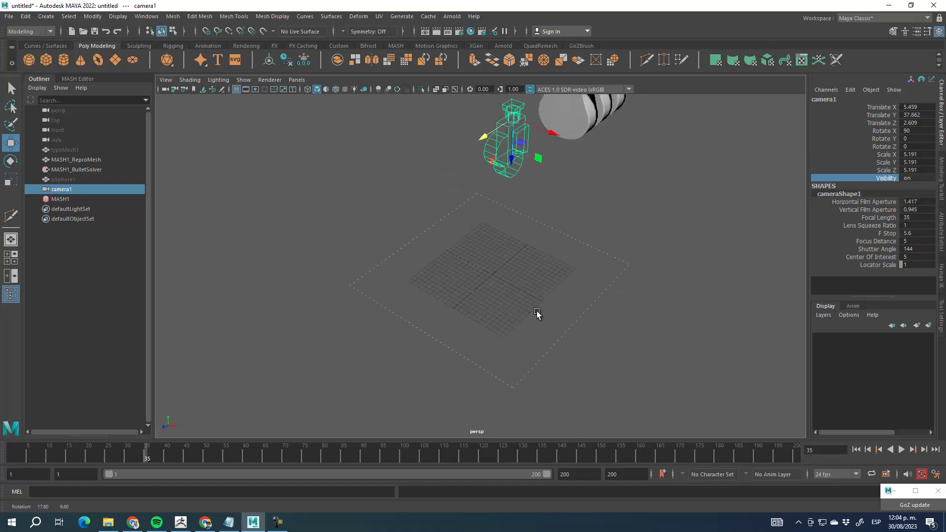
left_click_drag(570, 318, 469, 180, "alt")
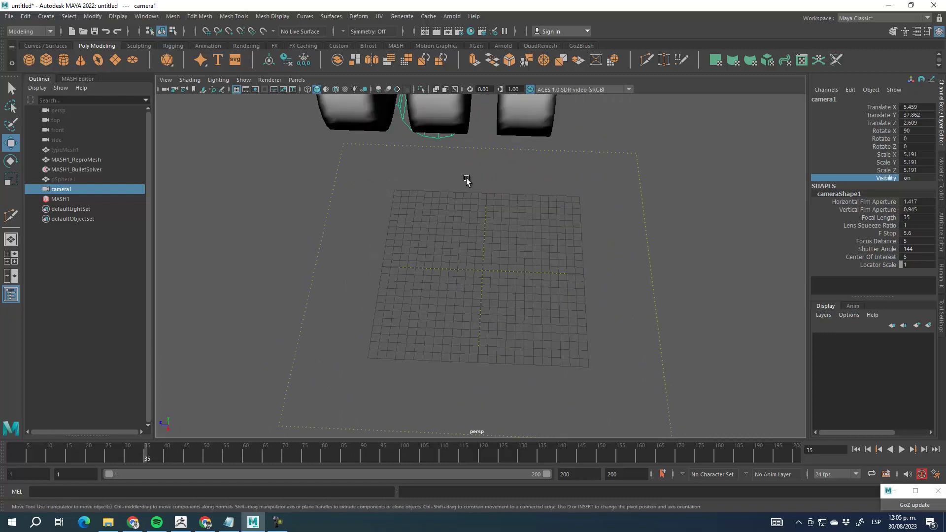
left_click_drag(440, 245, 459, 99, "alt")
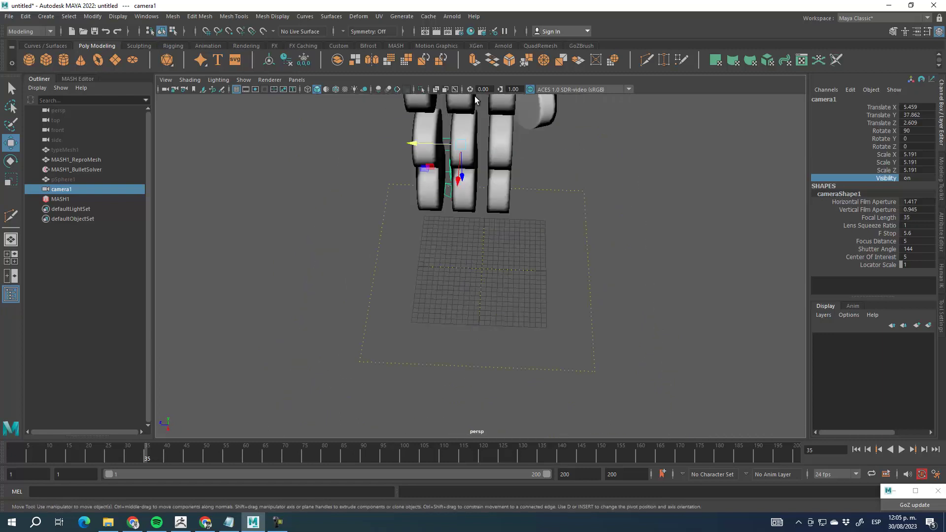
left_click_drag(479, 266, 601, 251, "alt")
scroll(498, 274, "up", 4)
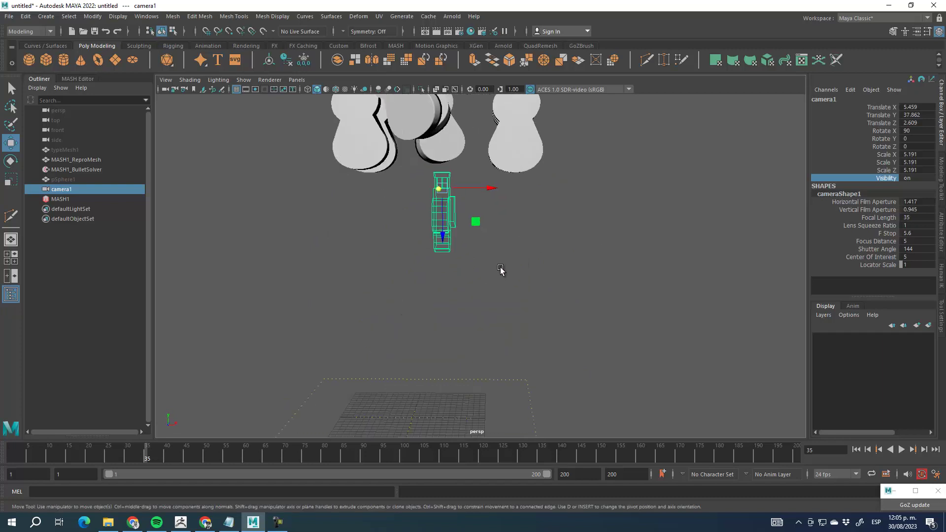
scroll(522, 262, "down", 3)
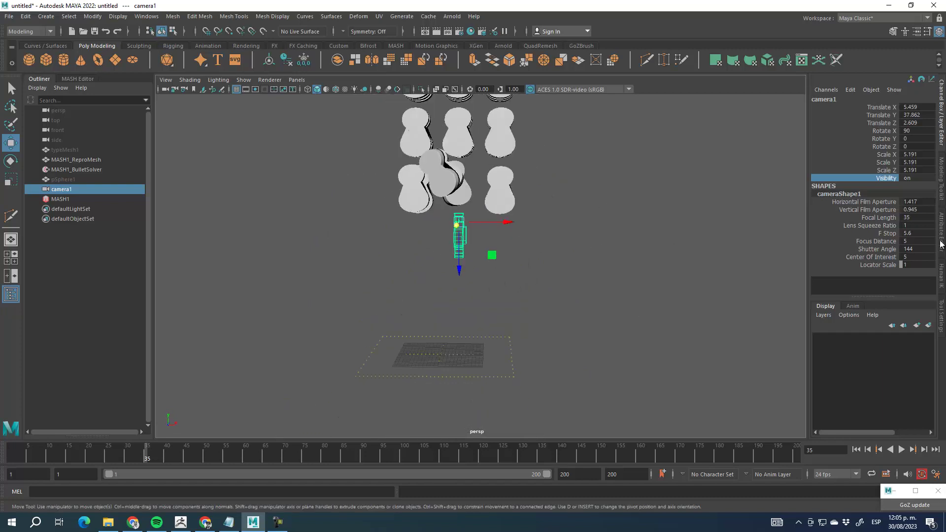
left_click(941, 194)
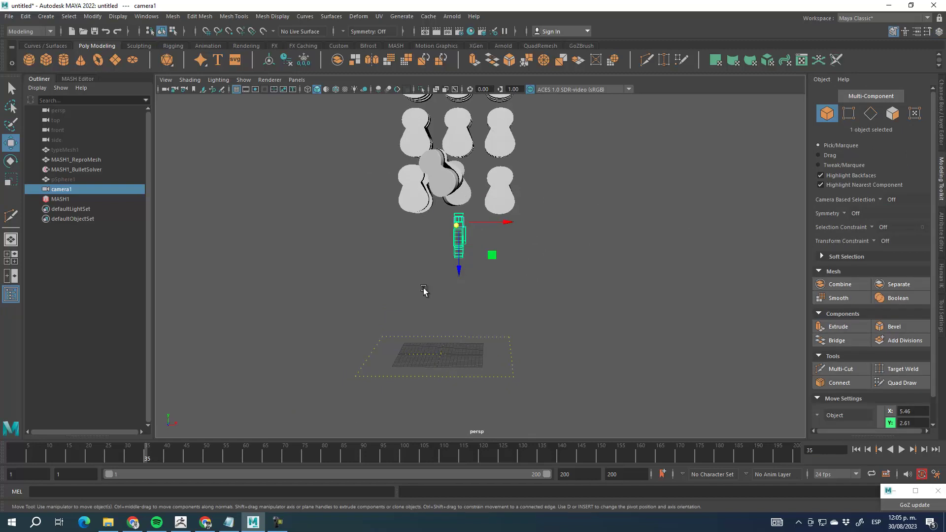